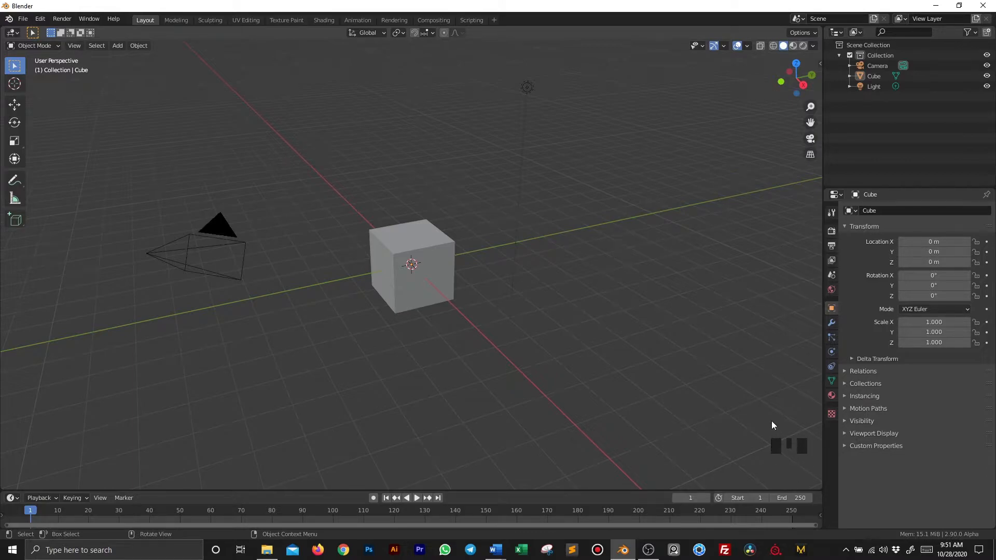
Select every object in the scene and clear the selection.
key("a")
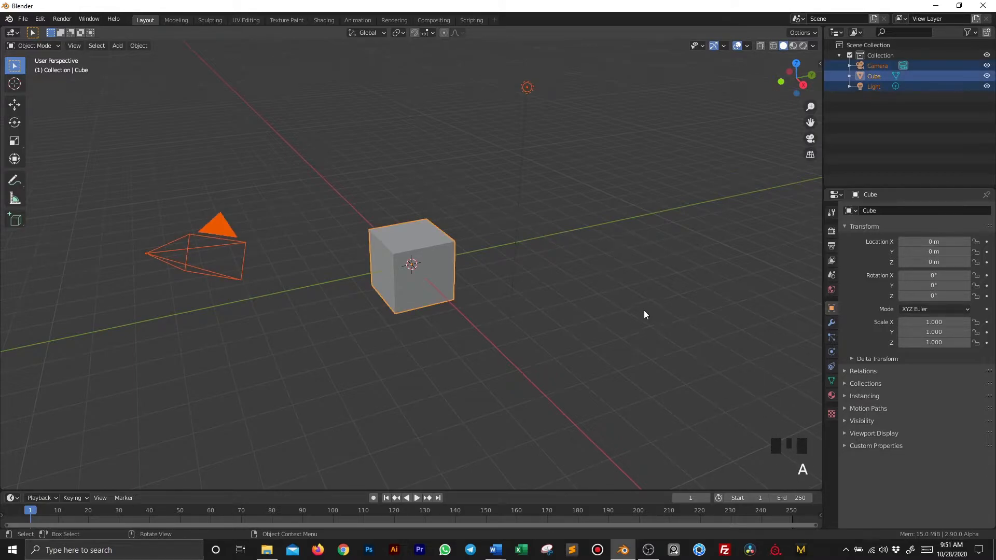
middle_click_drag(608, 287, 700, 402)
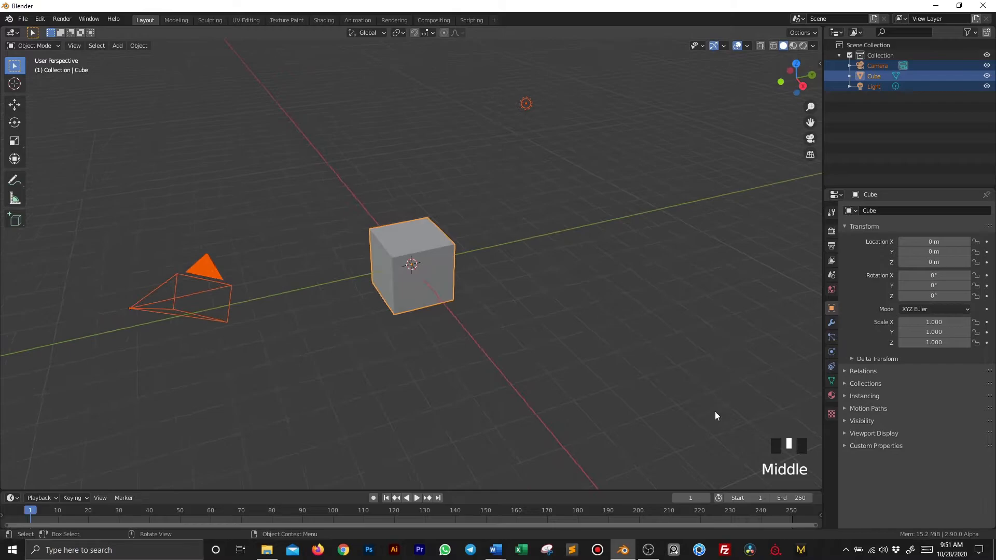
left_click(622, 295)
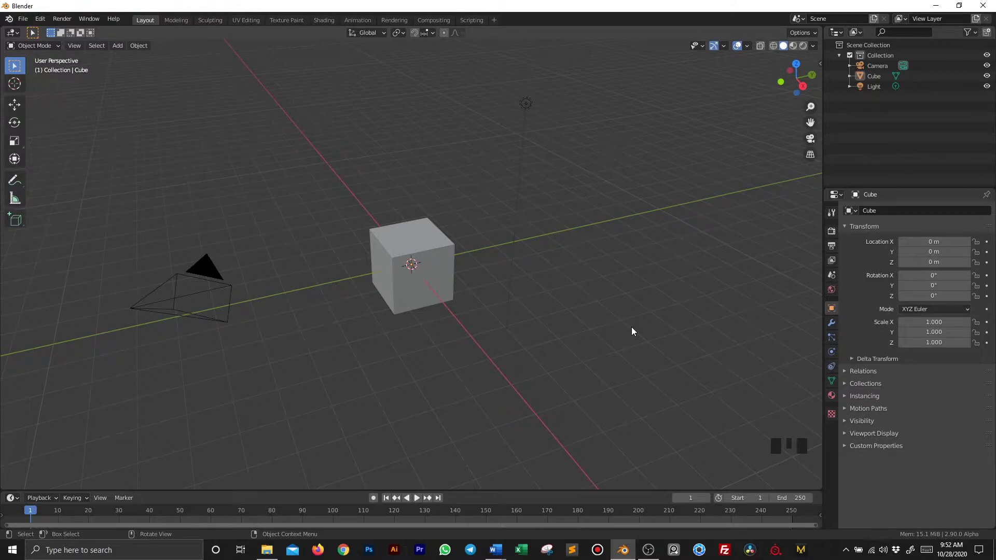
Examine the default cube, camera and light from several angles and distances.
mouse_move(631, 331)
middle_mouse_down()
mouse_move(611, 327)
mouse_move(618, 303)
mouse_move(648, 347)
mouse_move(611, 300)
mouse_move(647, 340)
mouse_move(637, 328)
middle_mouse_up()
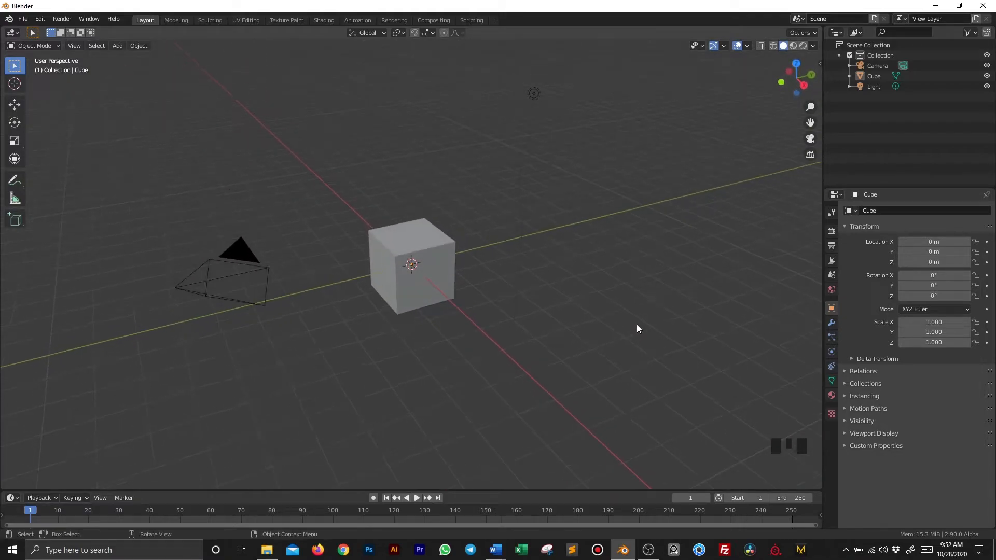
scroll(561, 319, "up", 2)
scroll(561, 319, "down", 4)
scroll(561, 318, "up", 5)
scroll(561, 318, "down", 6)
scroll(561, 319, "up", 6)
scroll(562, 318, "down", 6)
scroll(561, 319, "up", 2)
scroll(561, 319, "down", 2)
scroll(561, 319, "up", 2)
scroll(561, 322, "down", 3)
scroll(561, 321, "up", 2)
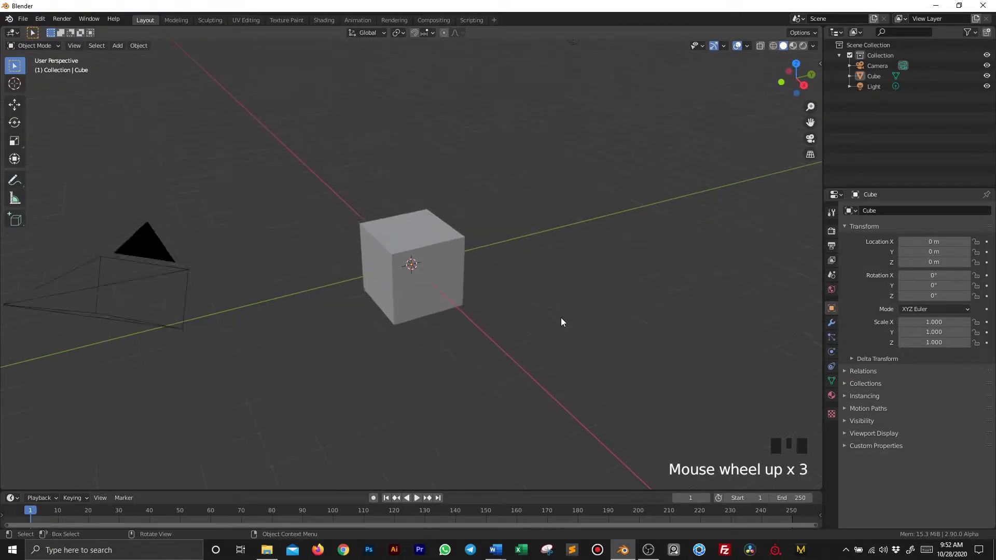
scroll(561, 322, "down", 6)
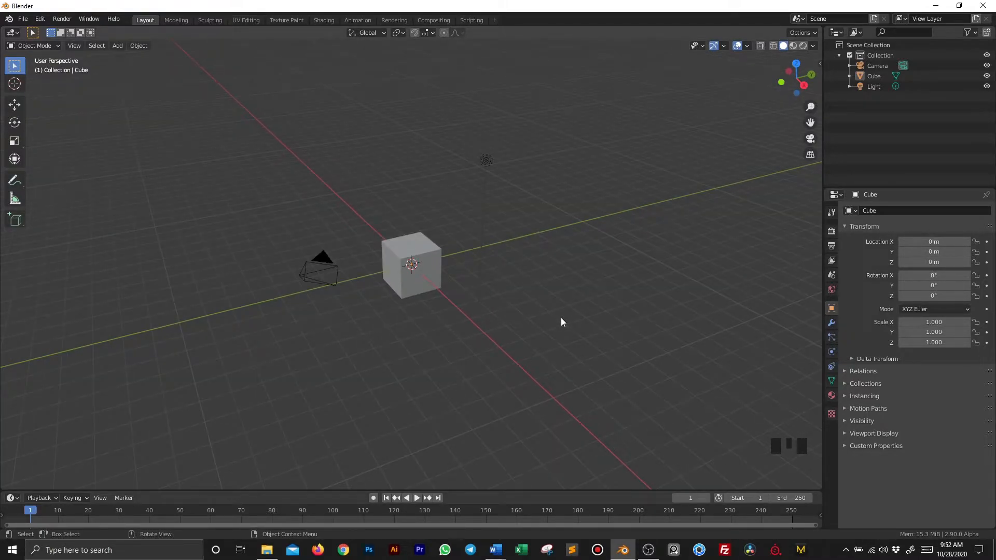
scroll(561, 319, "up", 8)
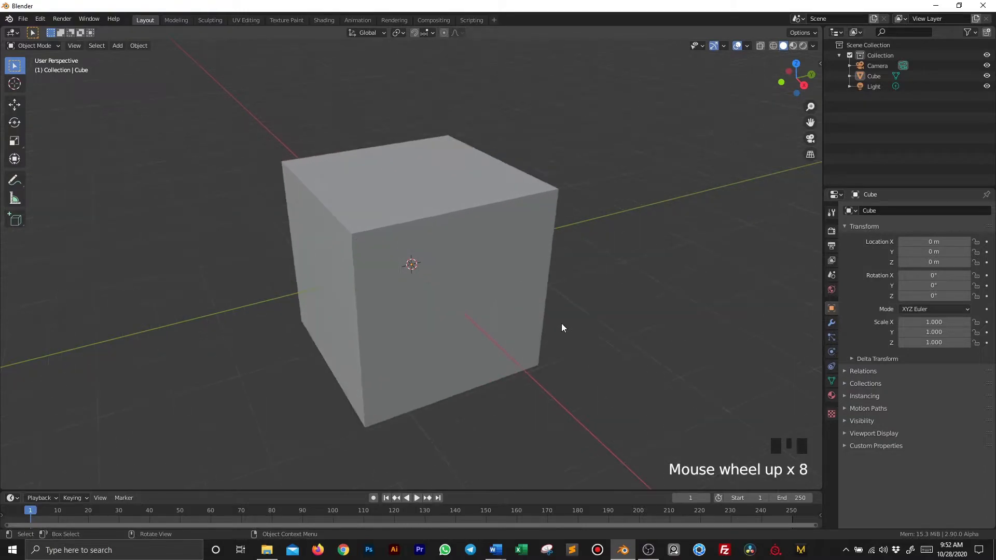
scroll(563, 326, "down", 7)
mouse_move(565, 327)
middle_mouse_down()
mouse_move(470, 312)
mouse_move(597, 339)
mouse_move(502, 308)
mouse_move(596, 329)
mouse_move(568, 327)
middle_mouse_up()
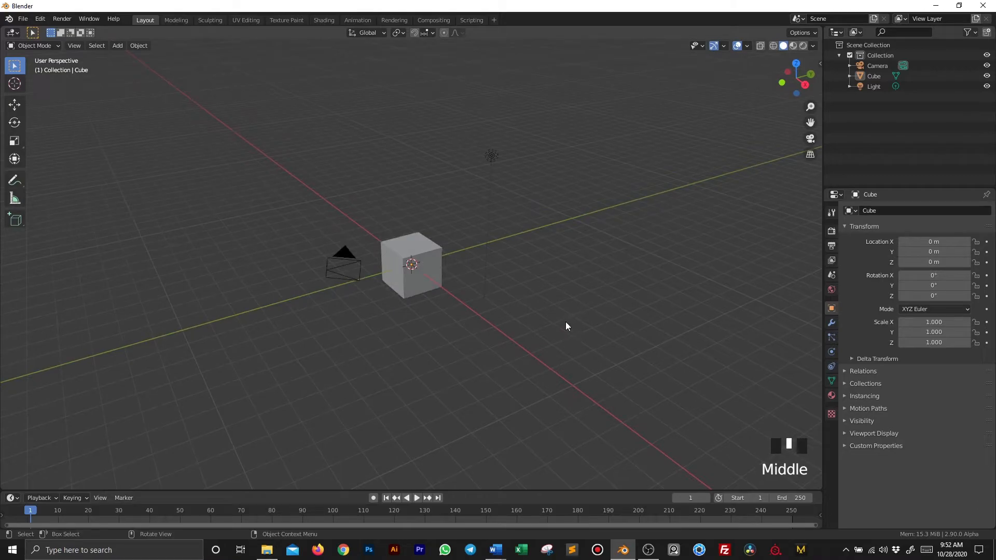
middle_click_drag(592, 306, 607, 271, "shift")
scroll(504, 260, "up", 8)
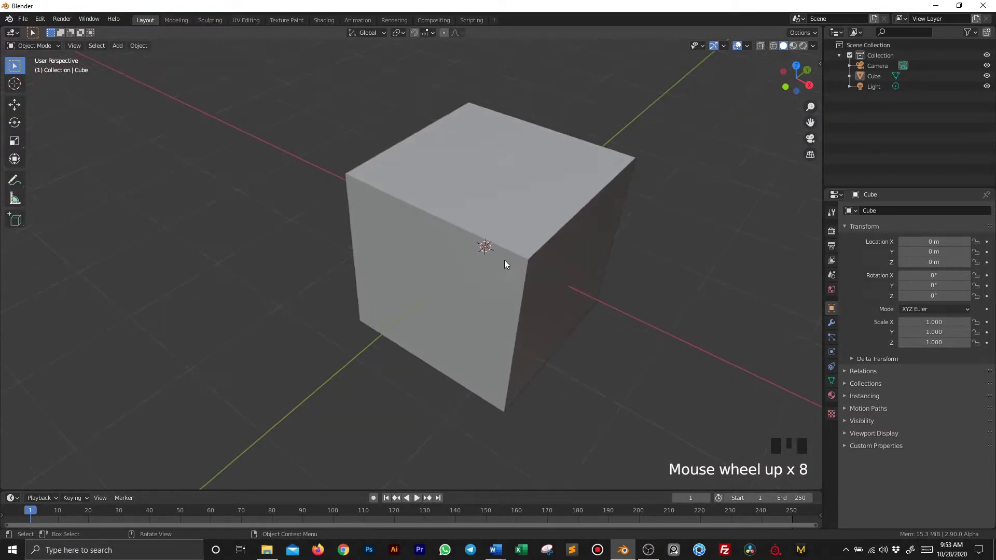
scroll(504, 260, "down", 9)
middle_click_drag(504, 260, 577, 263)
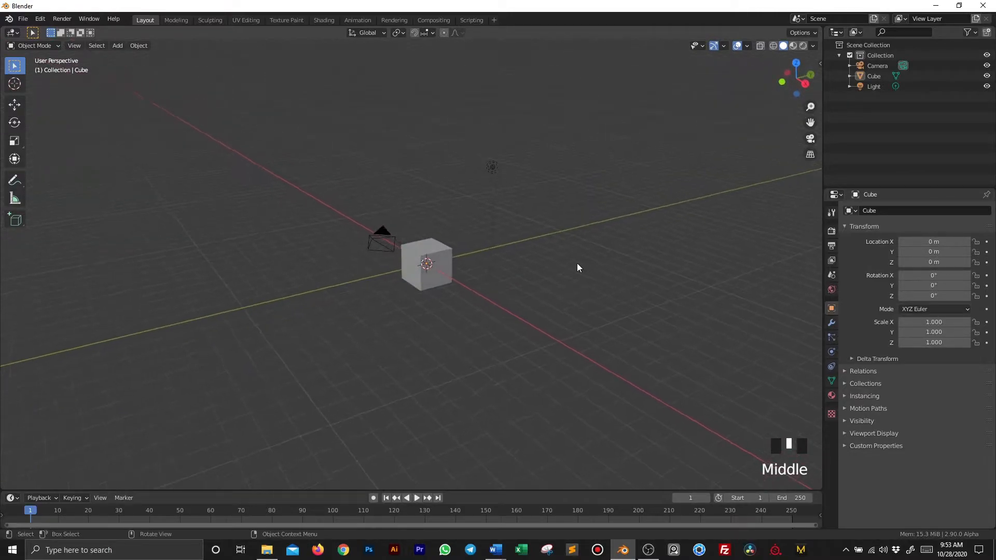
scroll(575, 264, "up", 3)
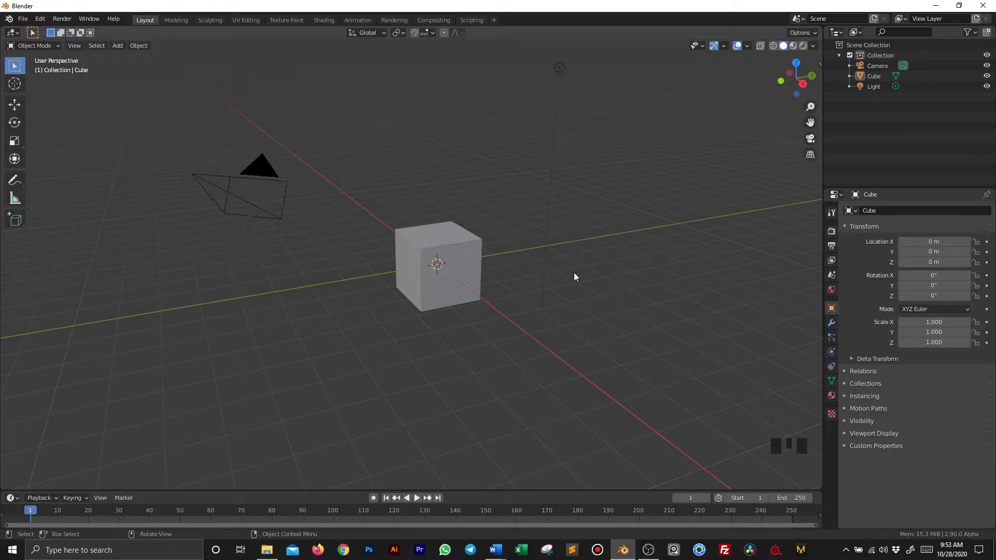
Select all objects and deselect them again, two times in a row.
key("a")
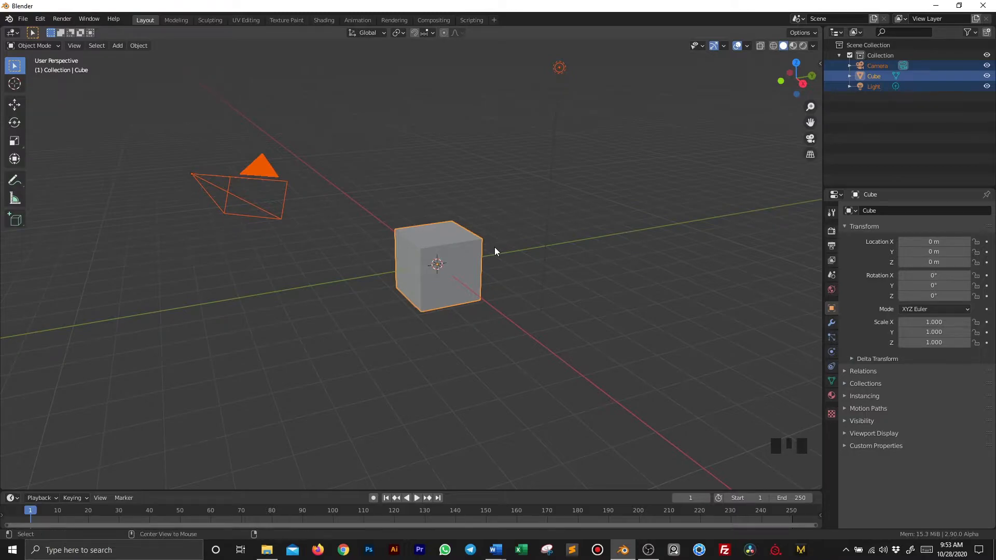
key("alt+a")
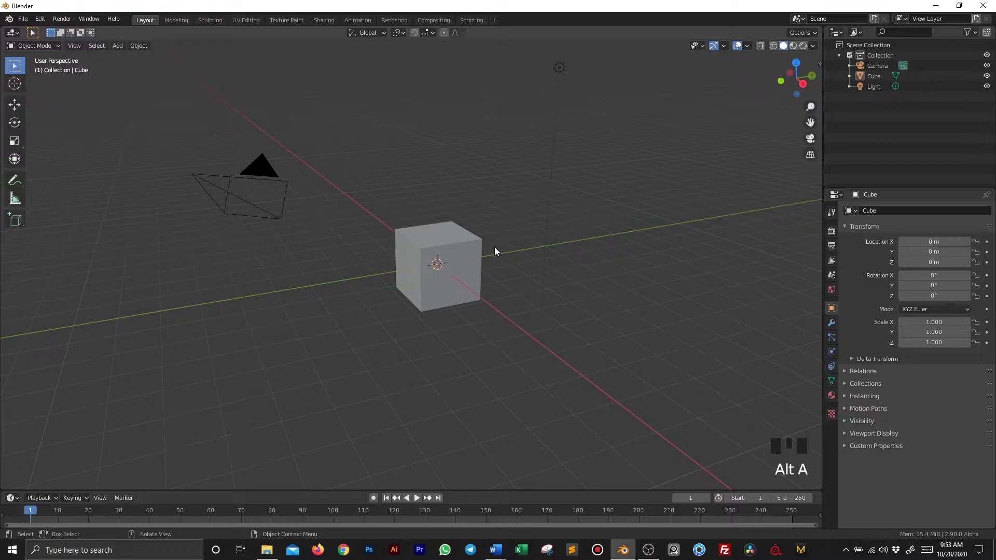
key("a")
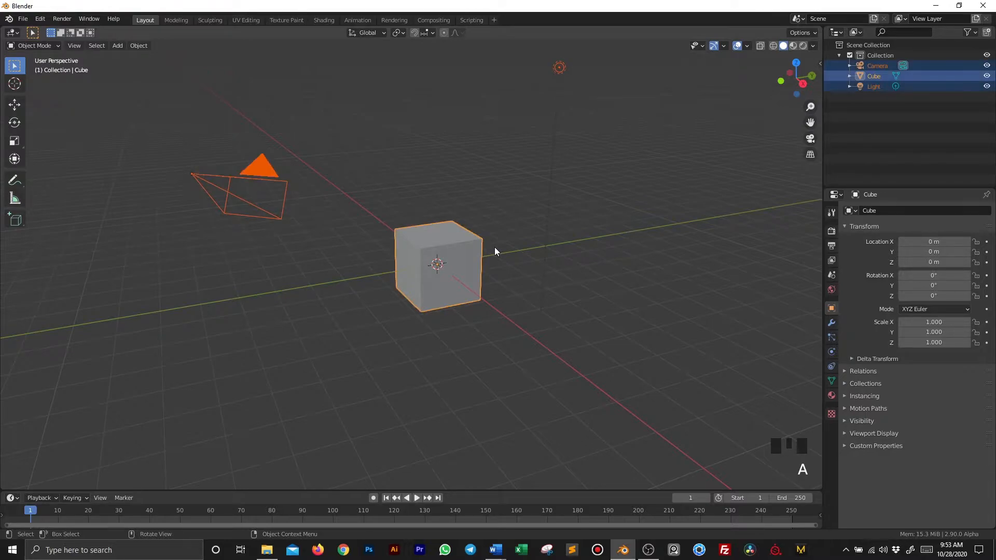
key("alt+a")
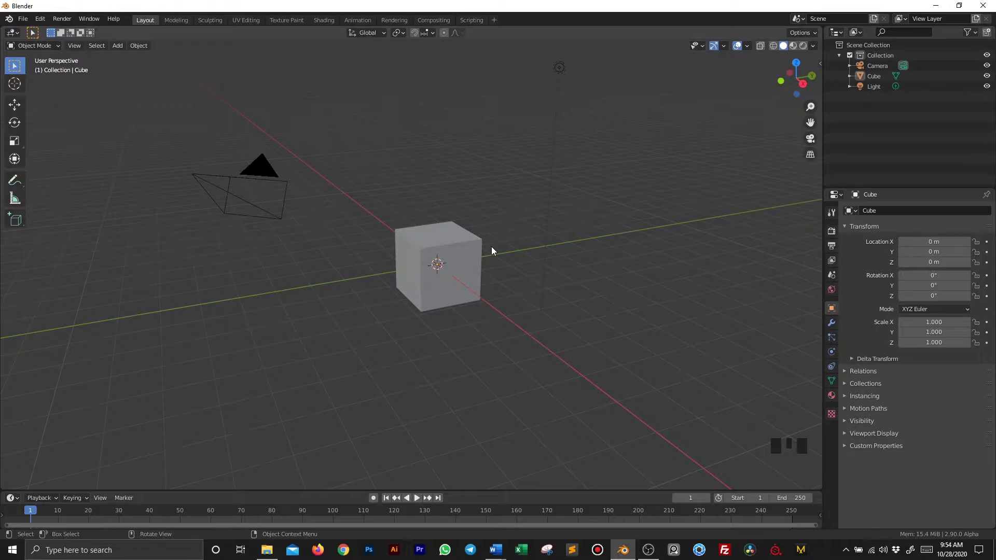
Delete the camera, cube and light together, undo the deletion once and delete them again.
key("a")
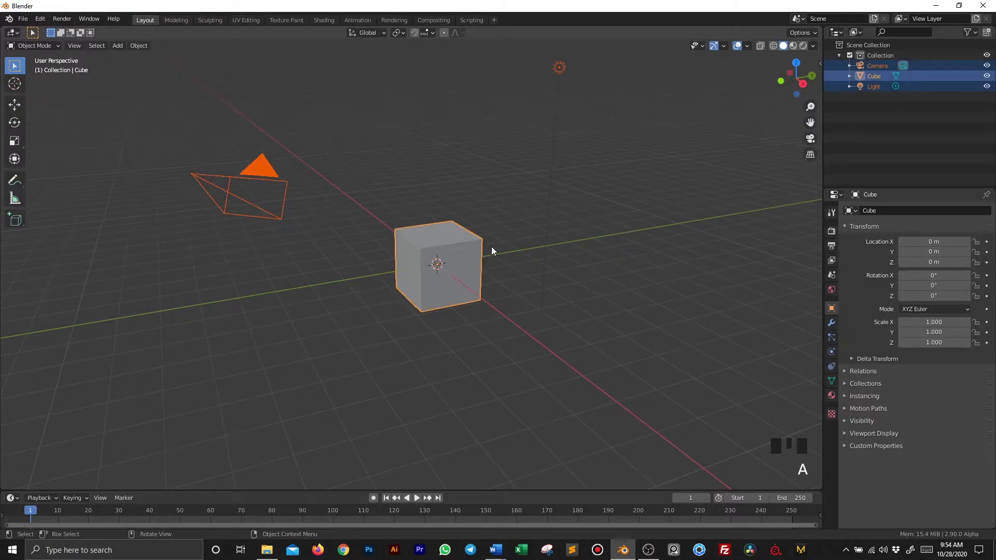
key("x")
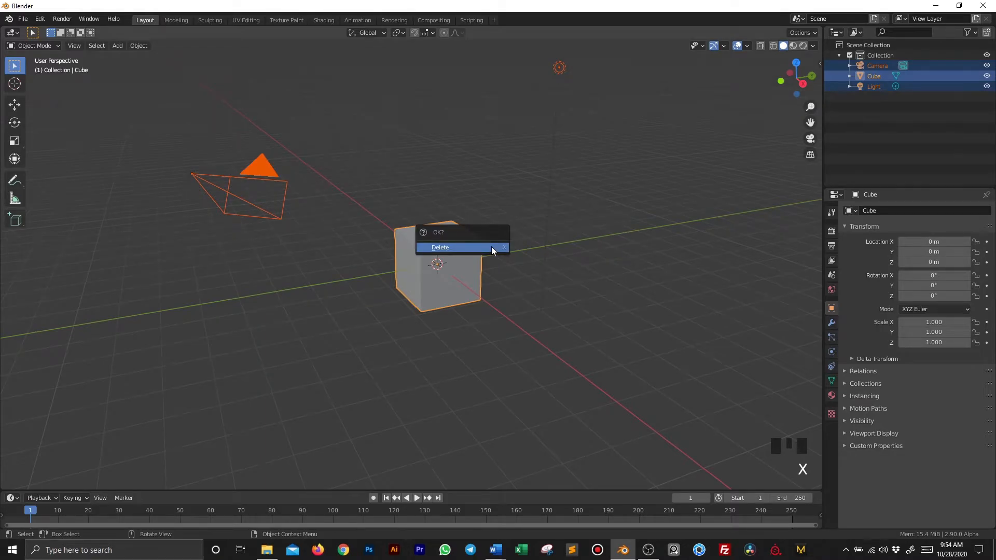
left_click(491, 248)
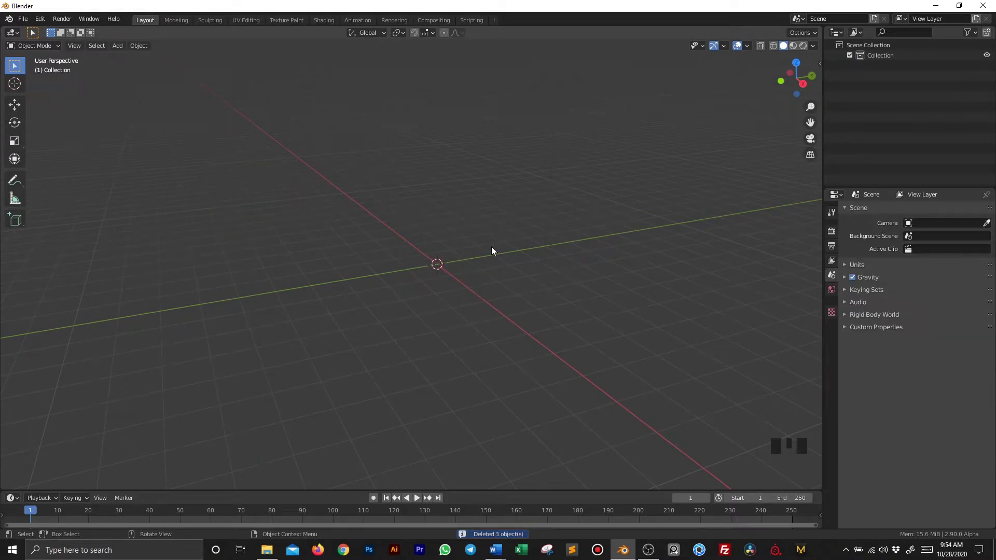
key("ctrl+z")
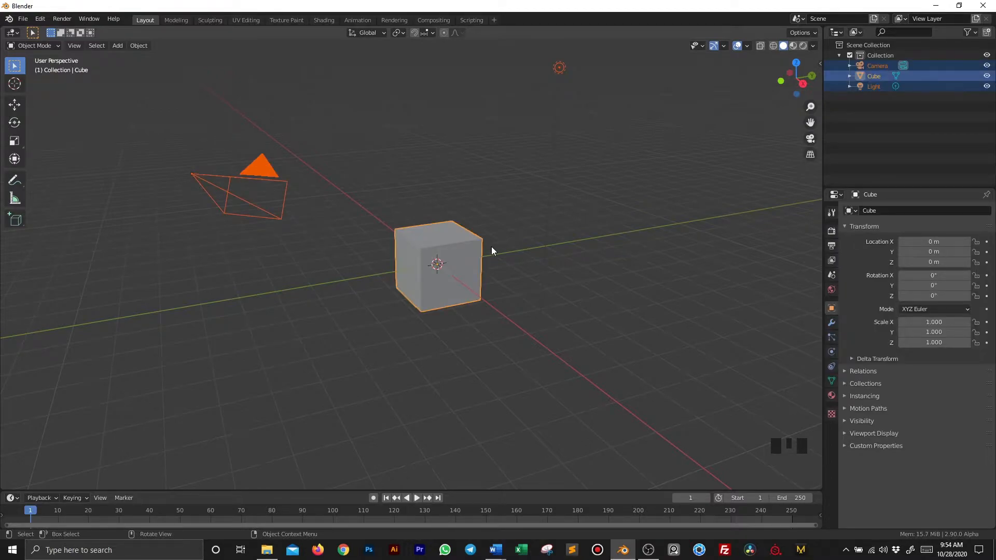
key("x")
left_click(488, 243)
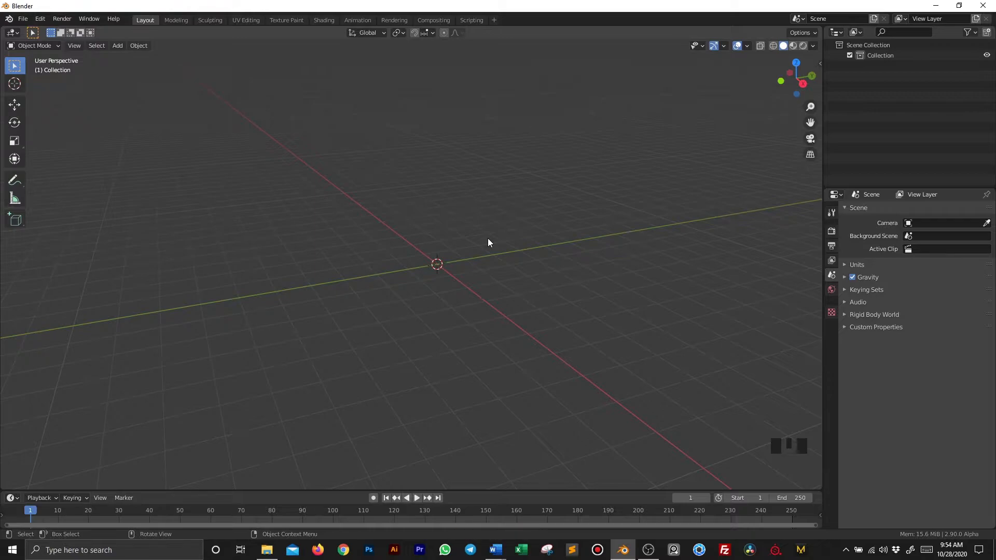
Add a text object at the origin of the empty scene.
left_click(121, 49)
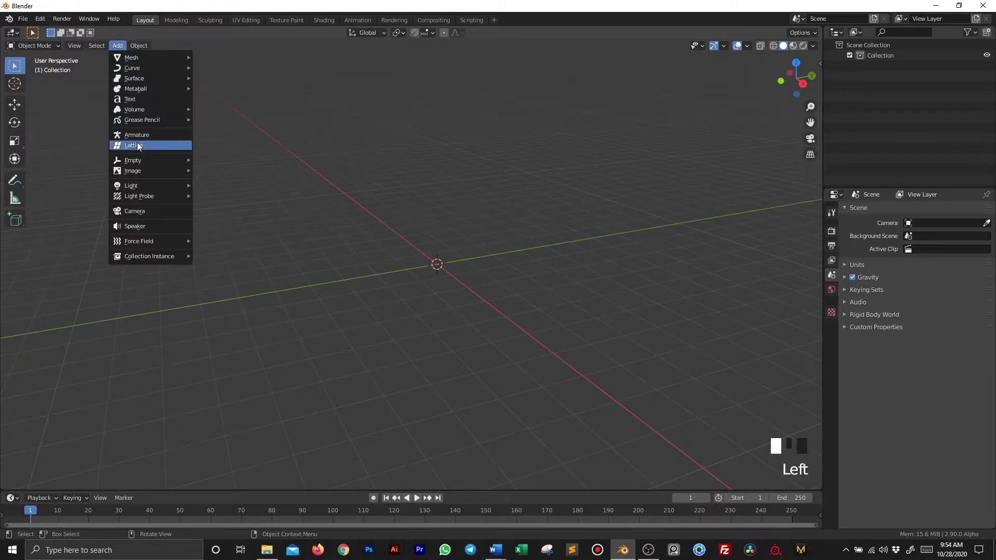
mouse_move(139, 58)
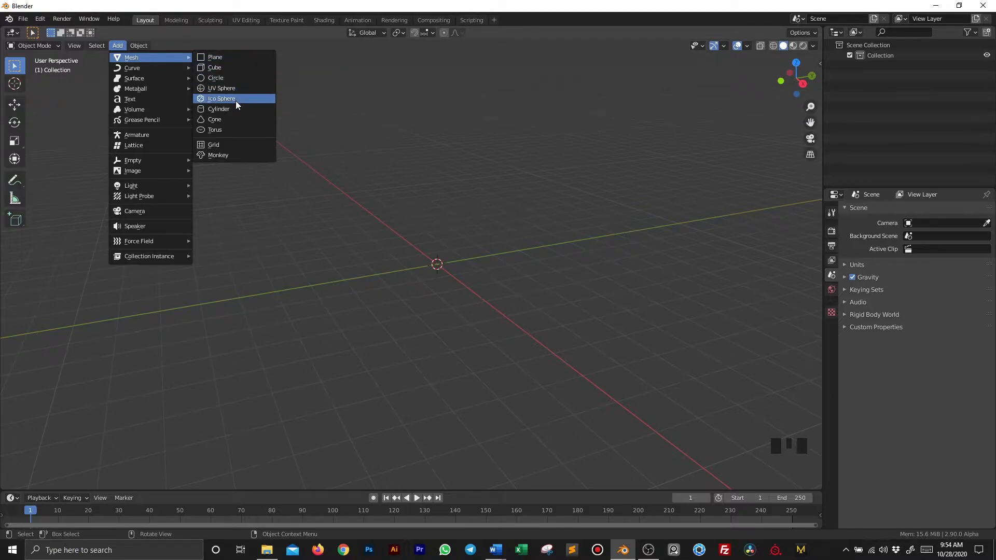
left_click(160, 99)
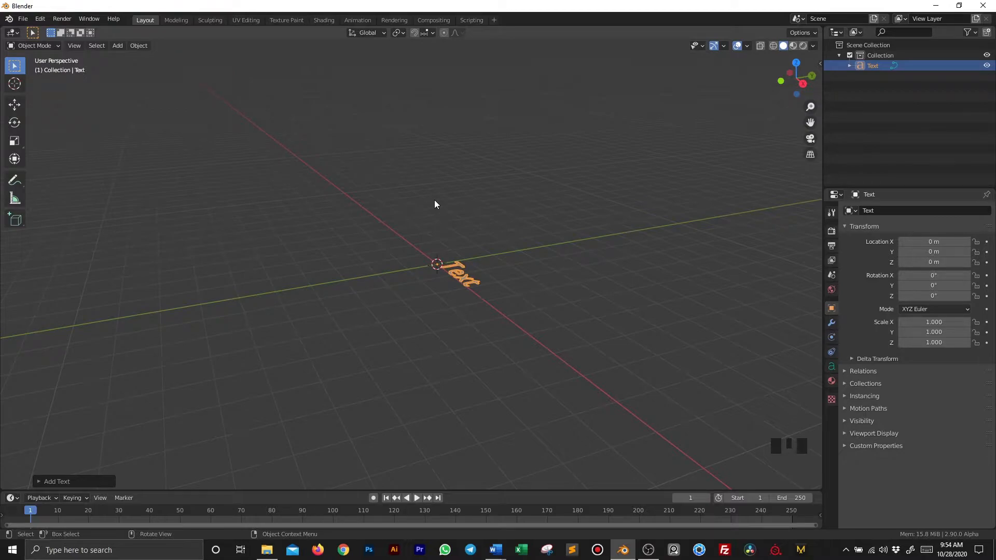
middle_click_drag(420, 203, 514, 268)
scroll(538, 242, "up", 7)
middle_click_drag(575, 238, 431, 389)
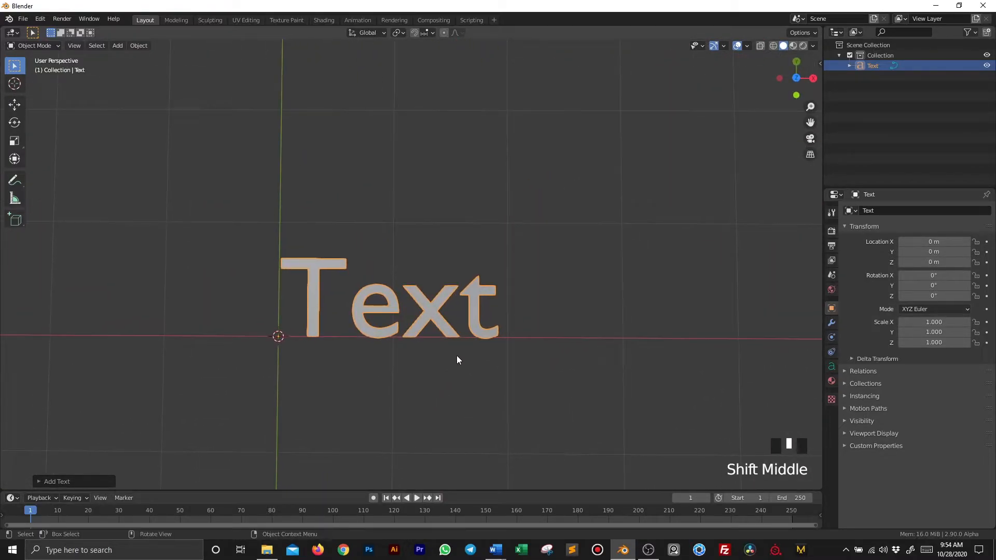
scroll(456, 355, "up", 4)
middle_click_drag(456, 353, 497, 266, "shift")
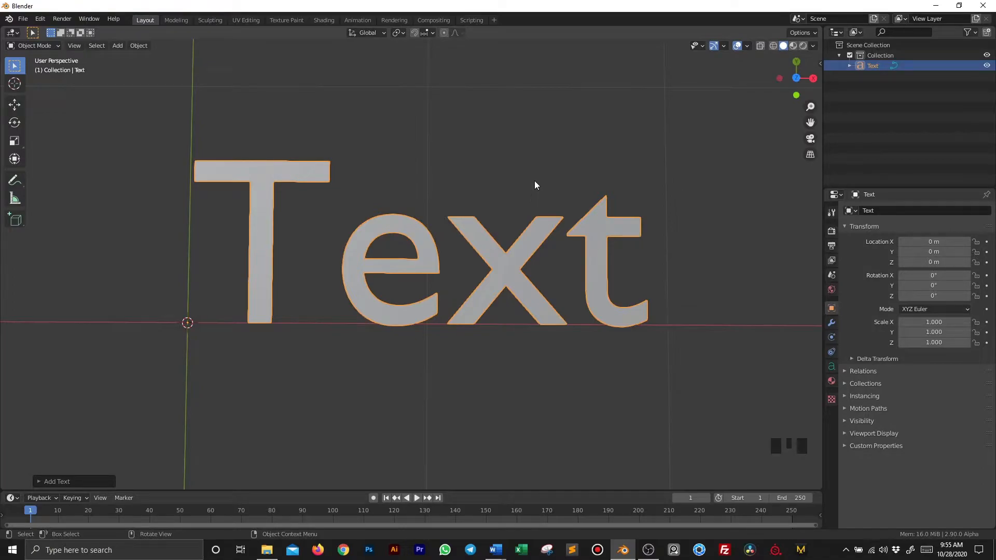
Try moving, rotating and scaling the text object.
key("g")
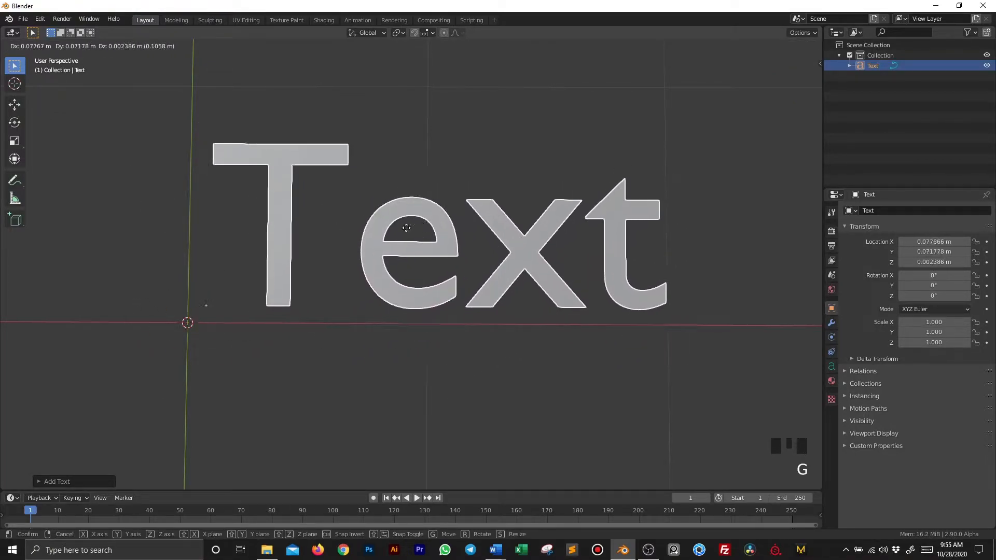
right_click(499, 281)
key("r")
key("s")
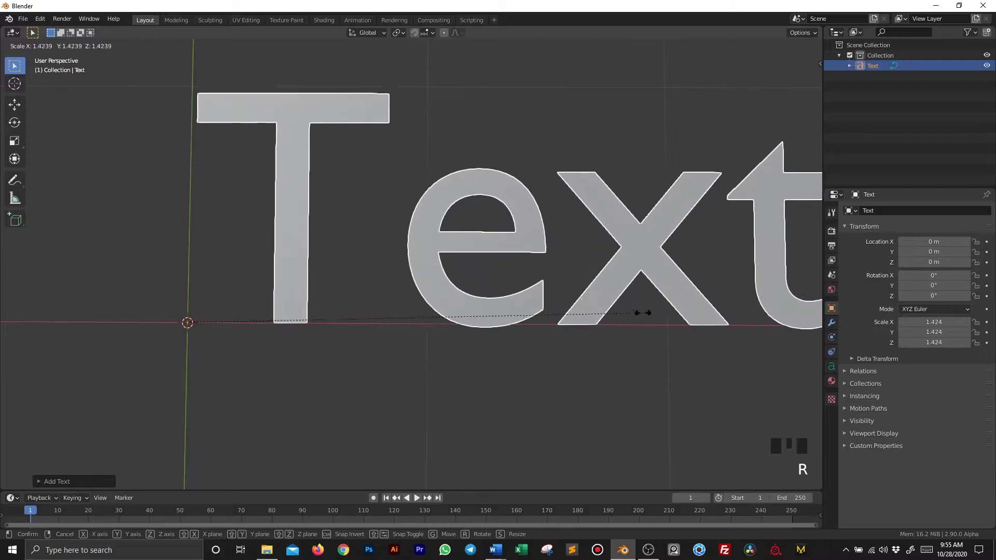
right_click(484, 272)
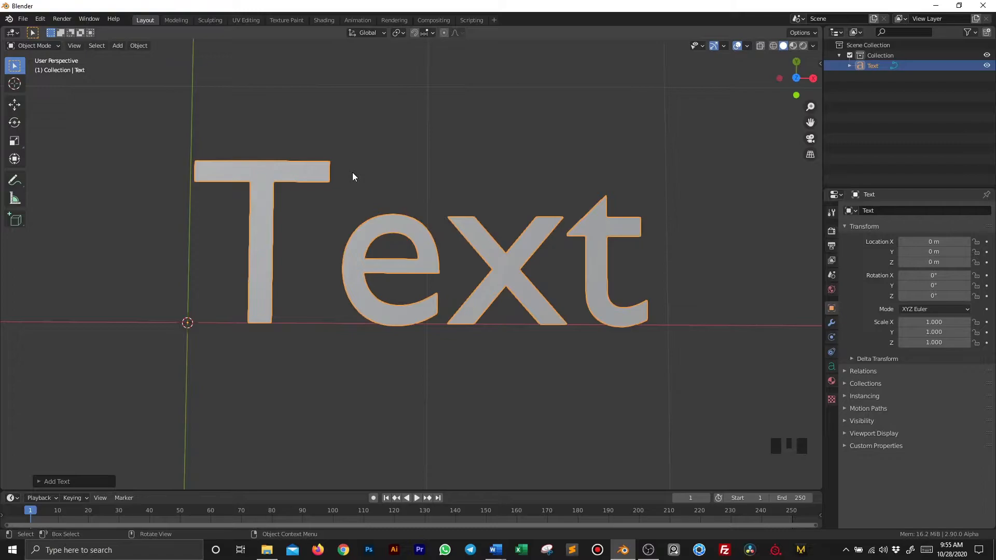
Replace the text object's default wording with "Hello Blender!" and return to Object Mode.
key("Tab")
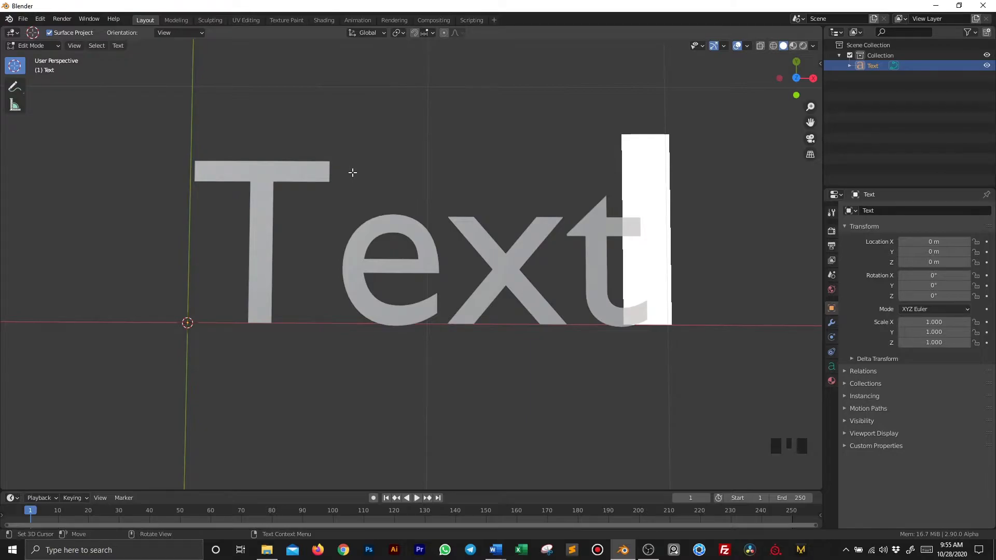
key("BackSpace")
key("BackSpace")
key("BackSpace")
key("BackSpace")
key("BackSpace")
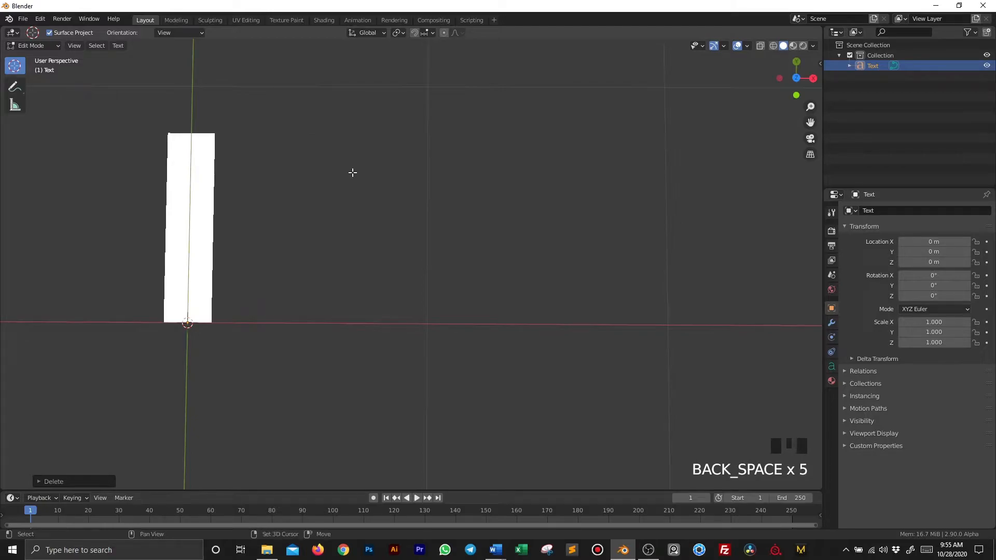
type("Hello")
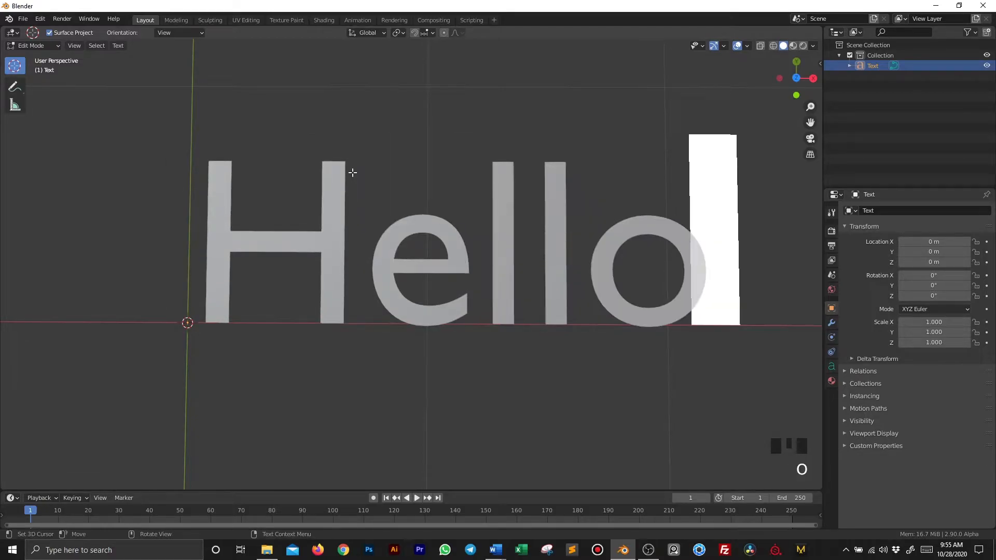
scroll(353, 172, "down", 5)
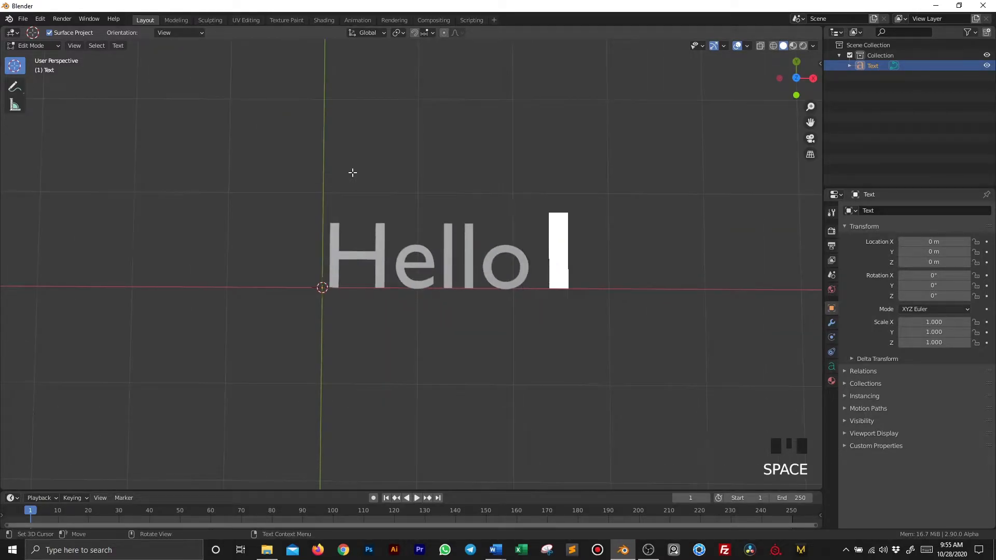
type("Blender")
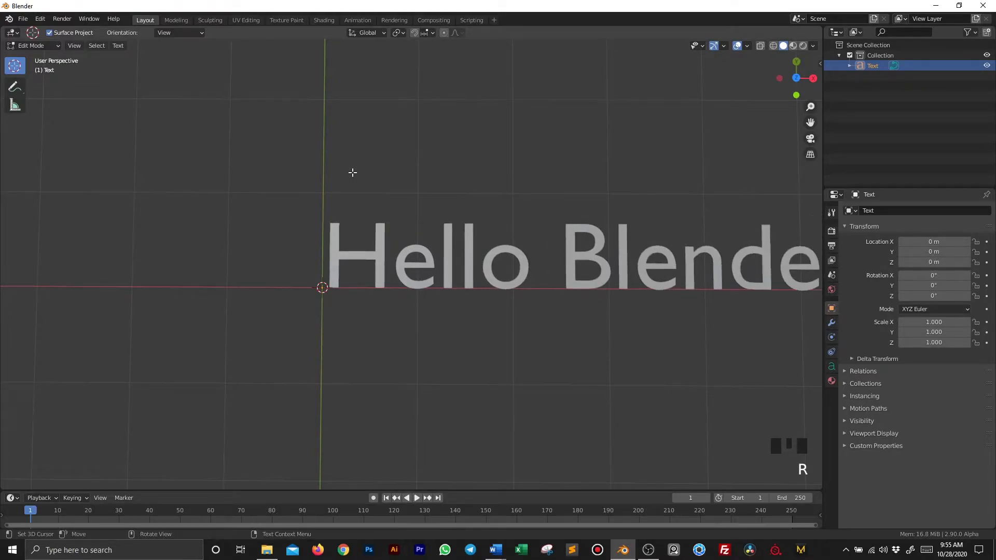
scroll(353, 172, "down", 3)
type("!")
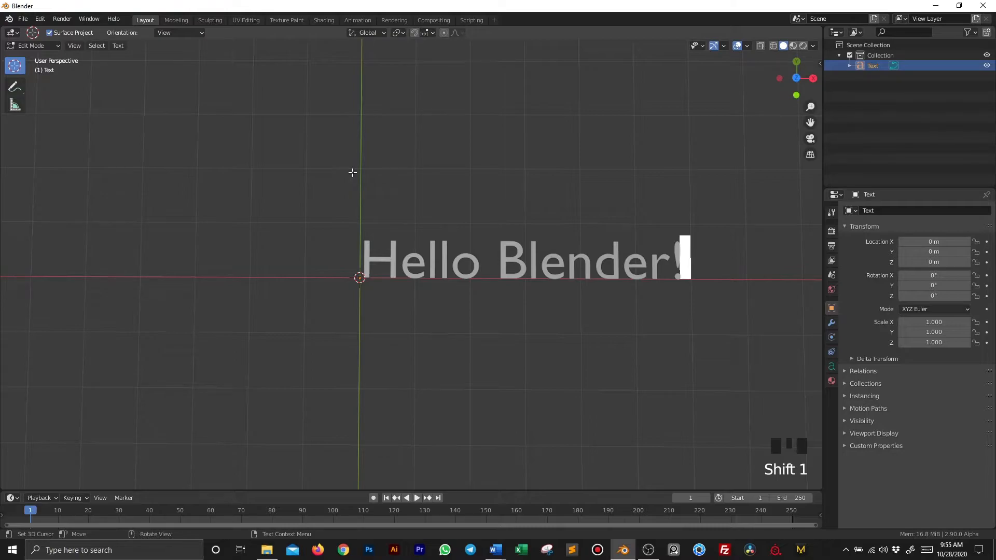
key("Tab")
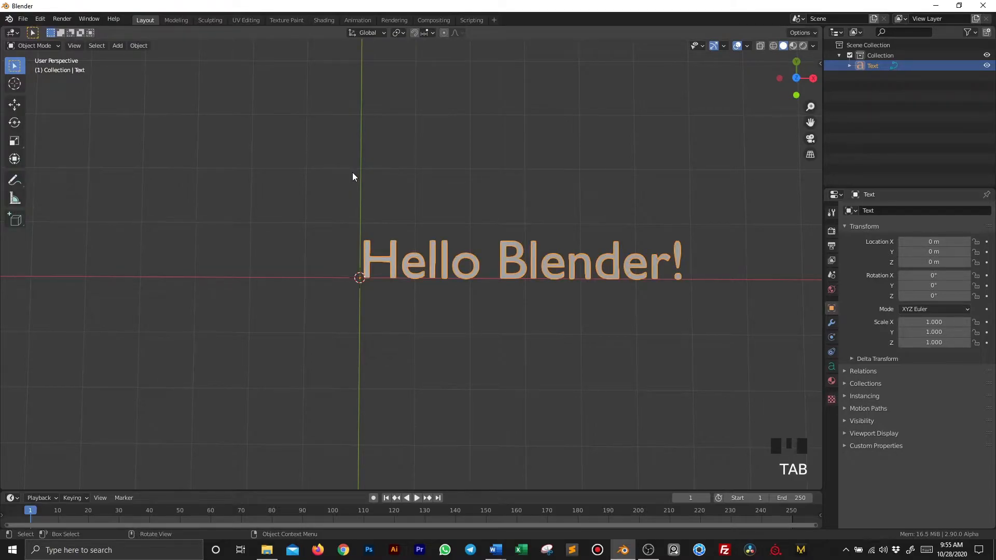
Turn on the Move and Rotate object gizmos for the viewport, leaving the Scale gizmo off.
middle_click_drag(480, 193, 436, 242)
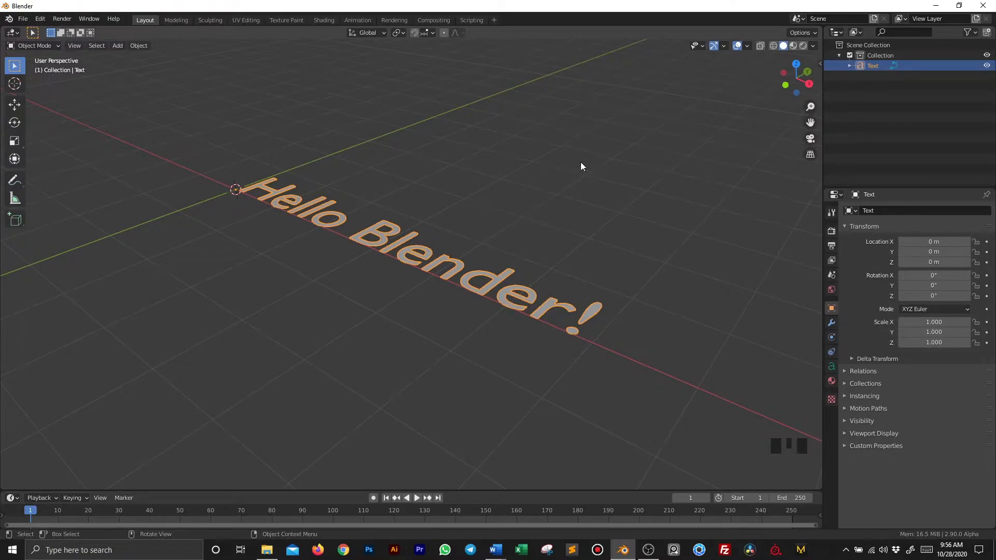
left_click(724, 47)
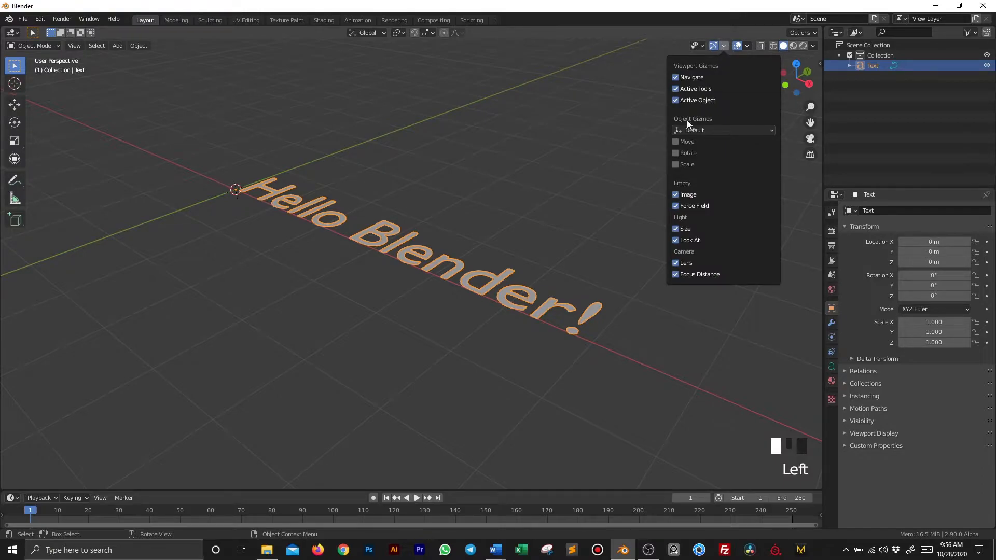
left_click(677, 141)
left_click(675, 153)
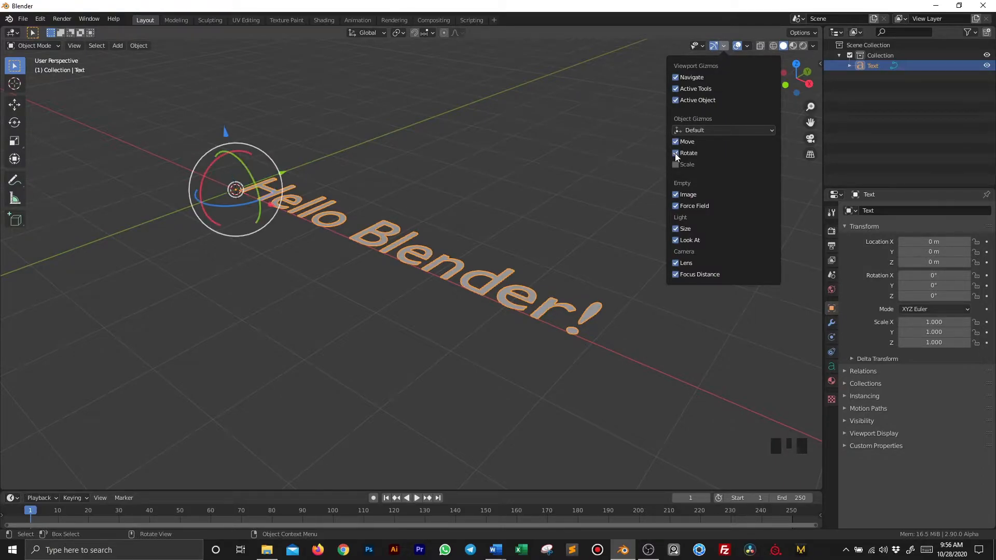
left_click(676, 164)
left_click(676, 164)
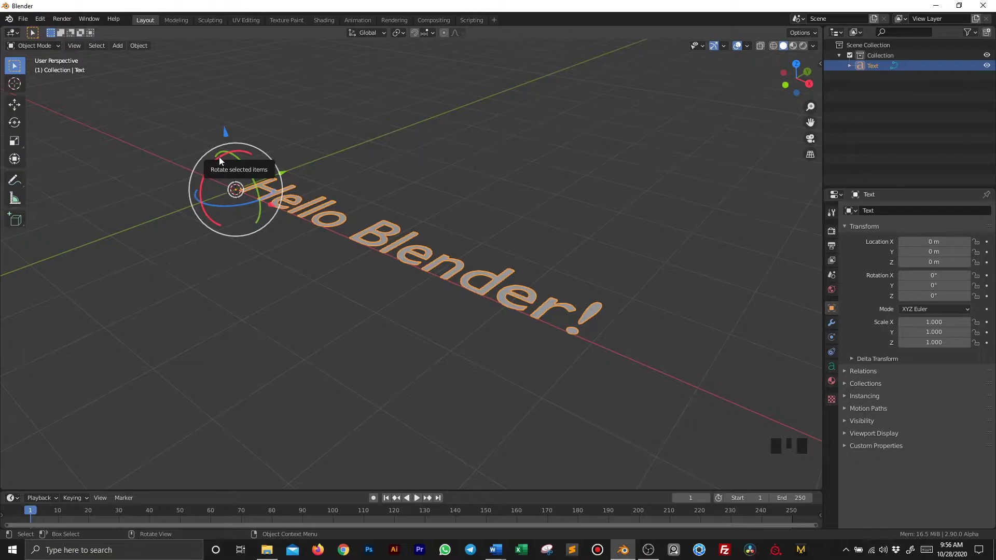
Rotate the text upright about the global X axis by about 87° with the rotation gizmo.
left_click_drag(219, 157, 212, 202)
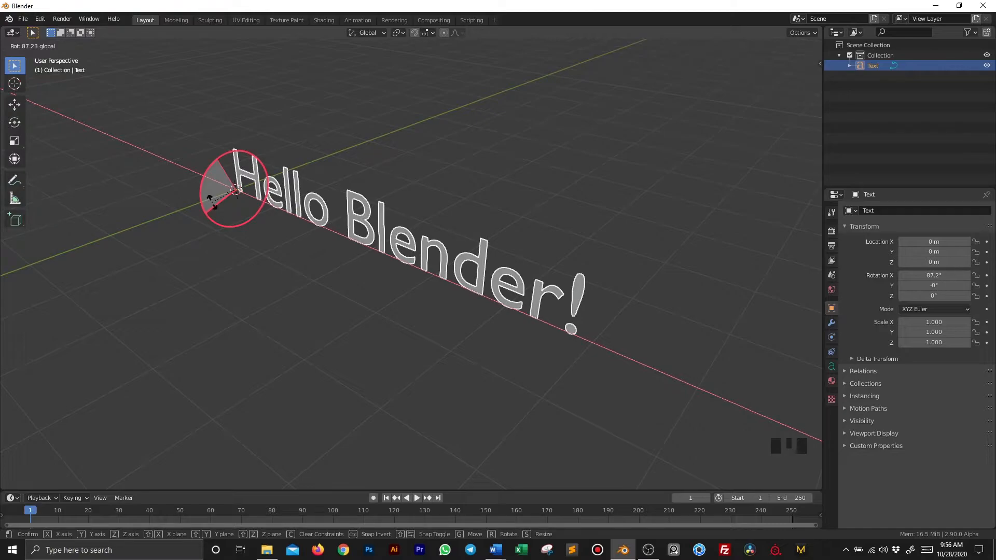
left_click_drag(212, 203, 212, 202)
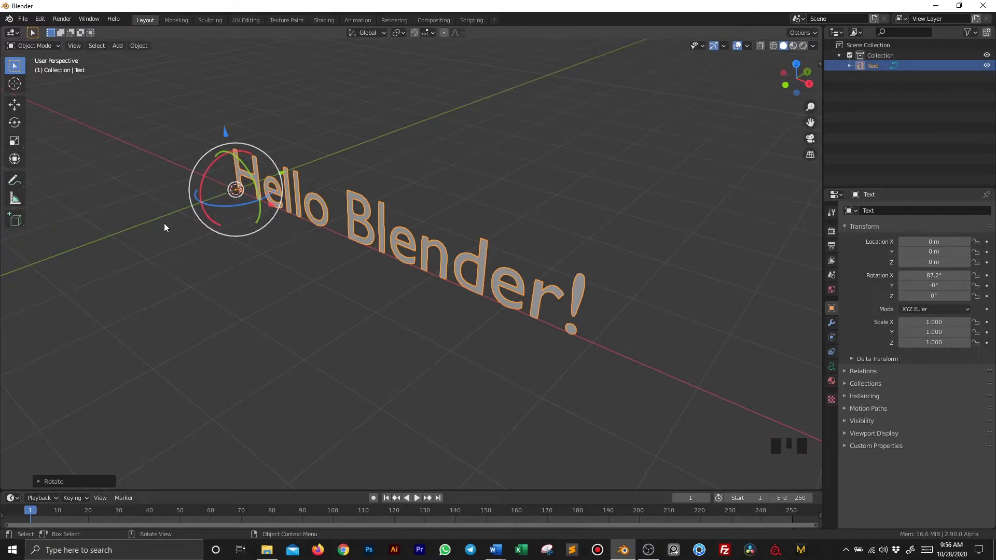
Show the Z axis line in the viewport overlays.
left_click(723, 47)
left_click(747, 45)
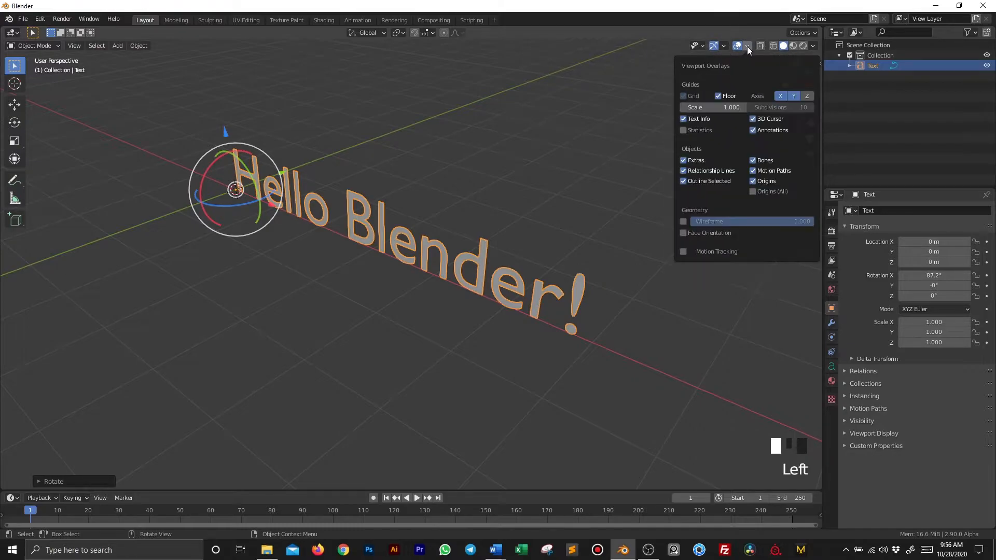
left_click(747, 46)
left_click(807, 96)
middle_click_drag(422, 188, 414, 164)
scroll(205, 58, "up", 2)
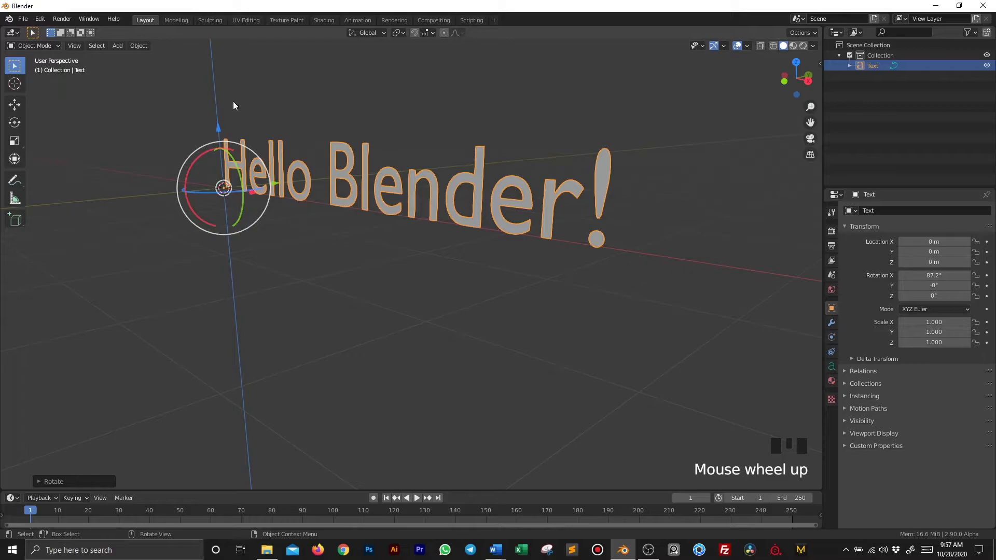
middle_click_drag(305, 107, 251, 203)
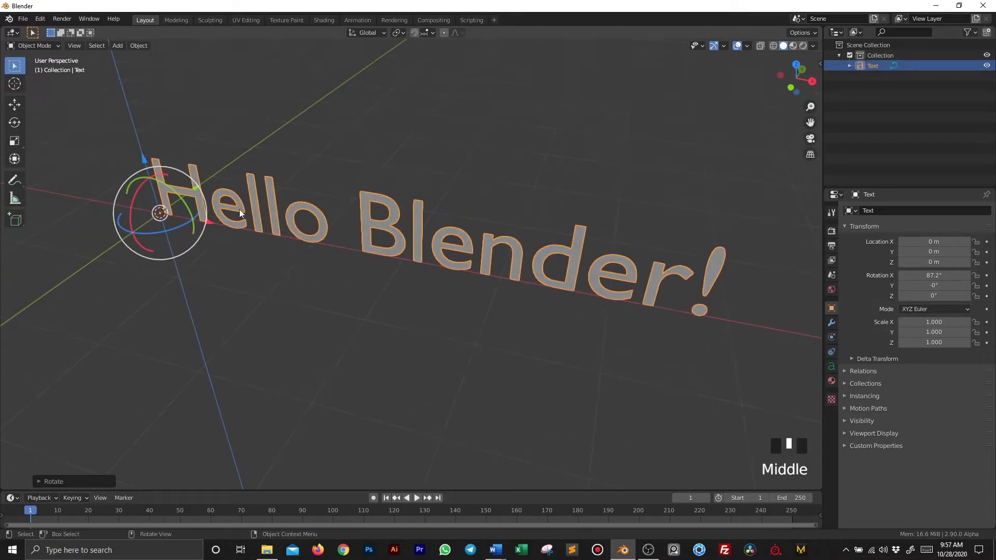
Try another freehand gizmo rotation on the text and undo all of its freehand rotations.
mouse_move(136, 194)
left_mouse_down()
mouse_move(138, 174)
mouse_move(147, 182)
mouse_move(183, 135)
mouse_move(186, 184)
mouse_move(178, 139)
mouse_move(182, 187)
mouse_move(136, 162)
mouse_move(154, 185)
mouse_move(144, 203)
mouse_move(155, 207)
mouse_move(145, 187)
left_mouse_up()
key("ctrl+z")
key("ctrl+z")
key("ctrl+z")
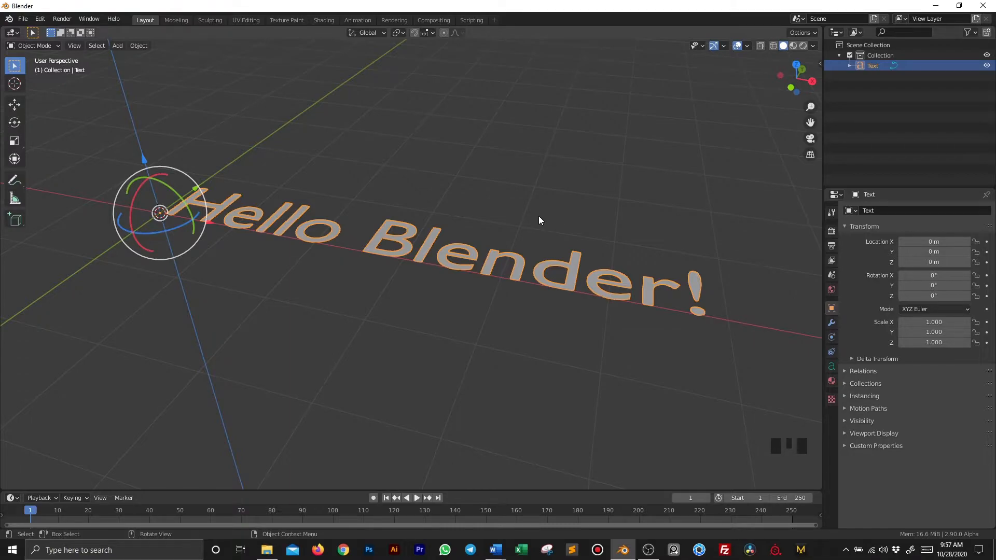
Try rotating the text exactly 90° about the global X axis and undo the rotation.
key("r")
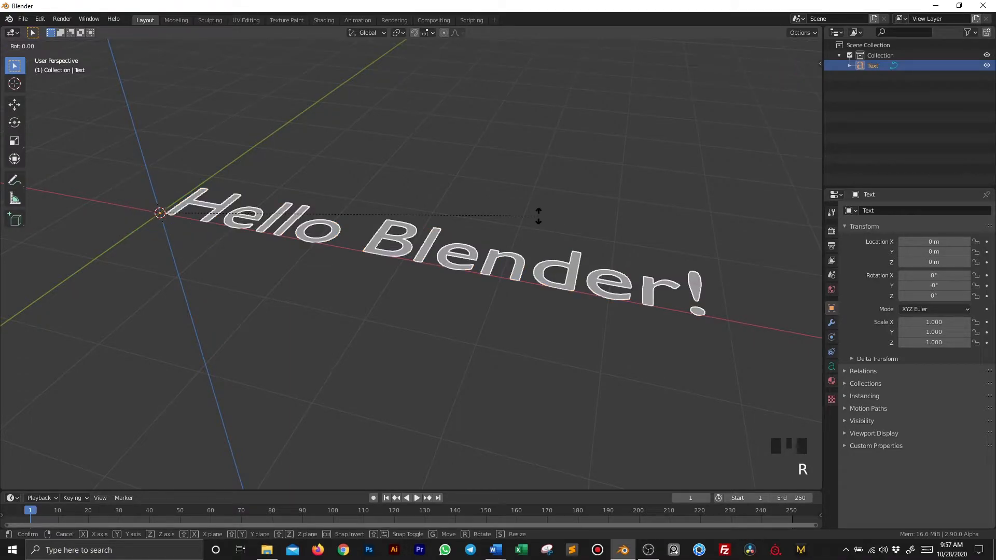
key("x")
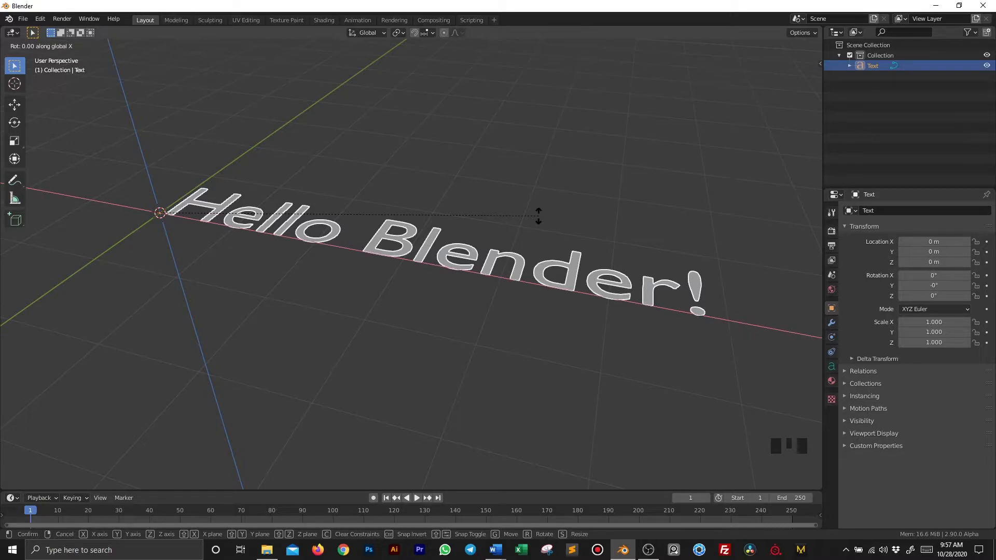
type("90")
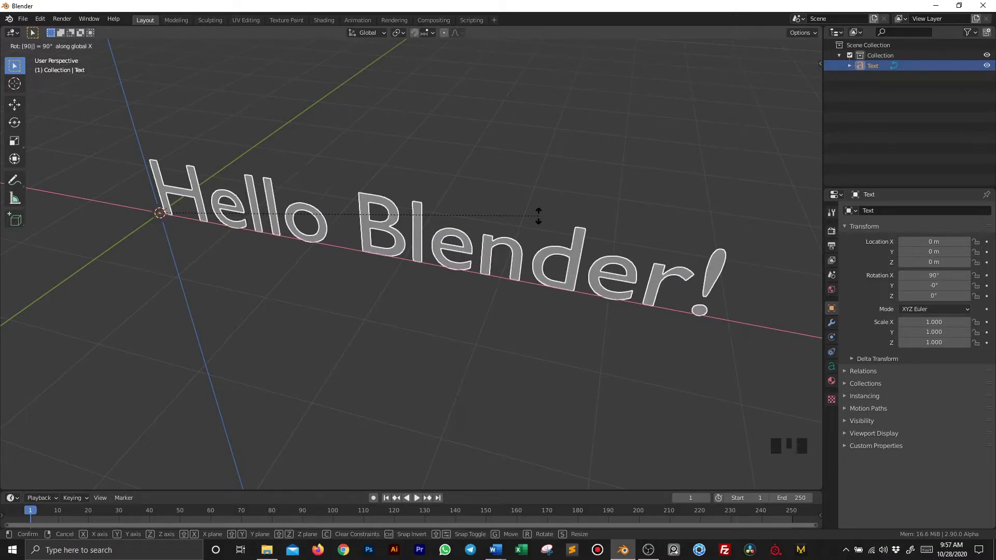
key("Return")
middle_click_drag(538, 215, 484, 196)
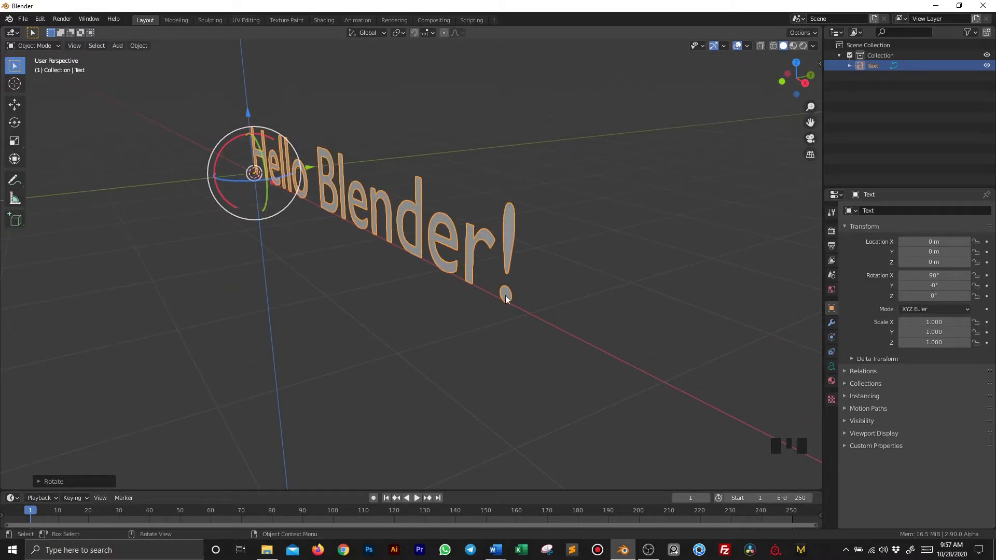
key("ctrl+z")
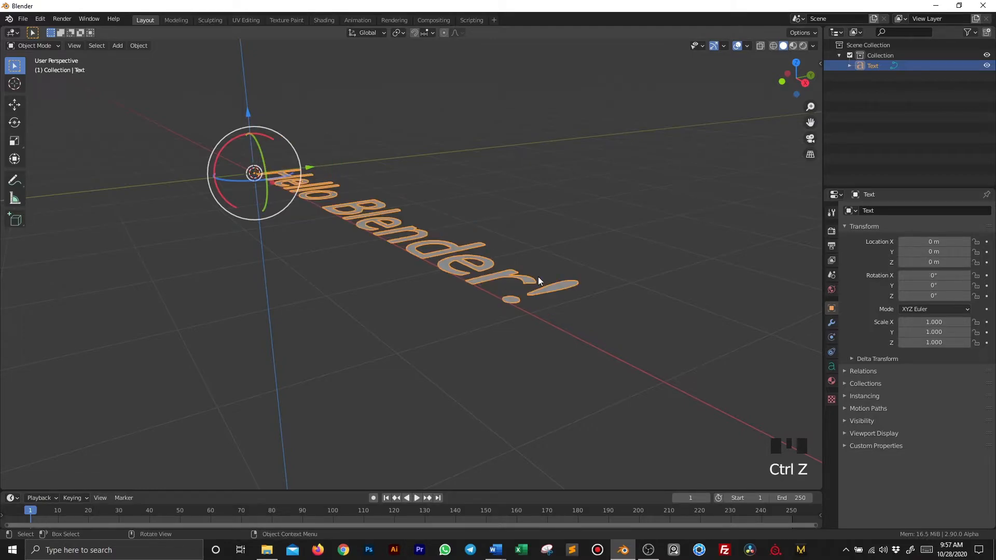
Stand the text upright by rotating it 90° about the global X axis.
key("r")
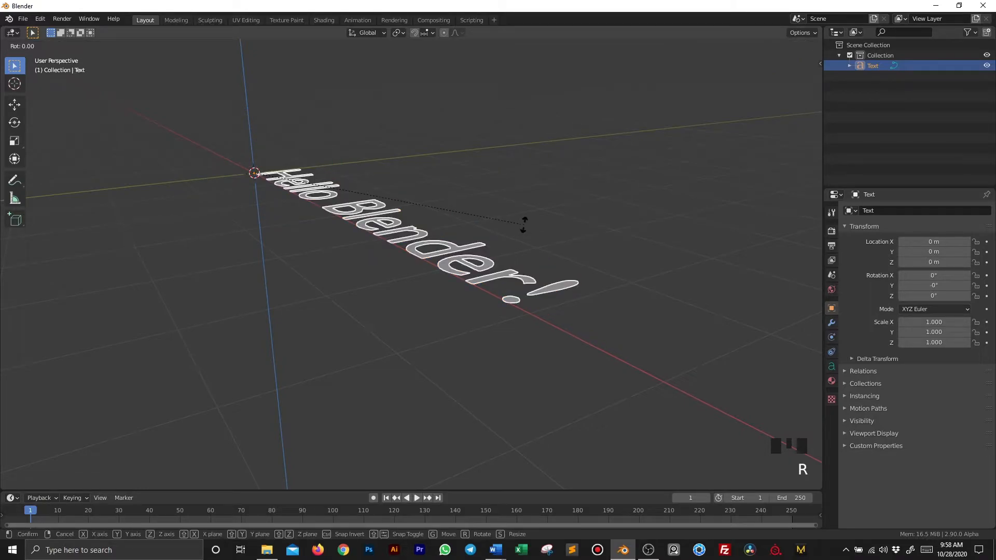
key("x")
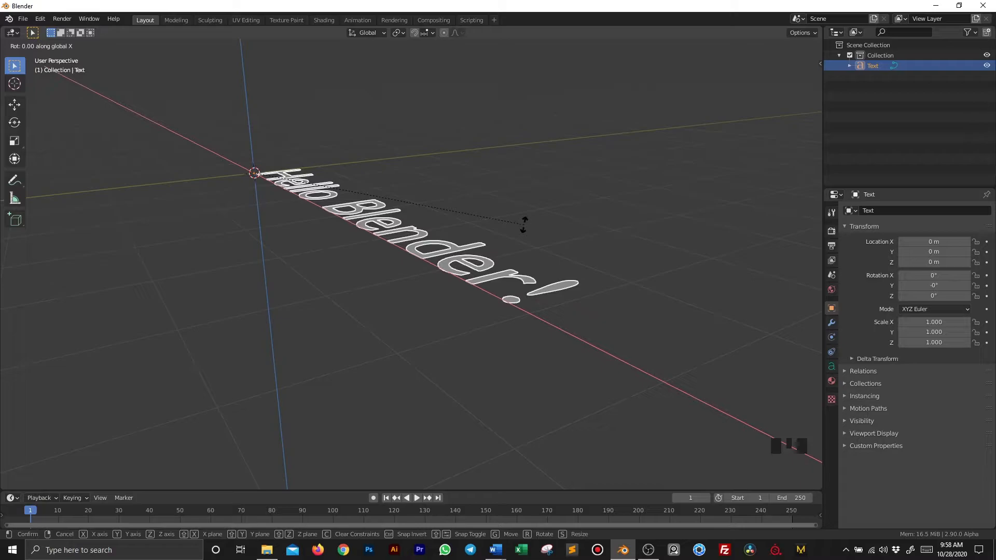
type("90")
key("Return")
middle_click_drag(524, 224, 529, 248)
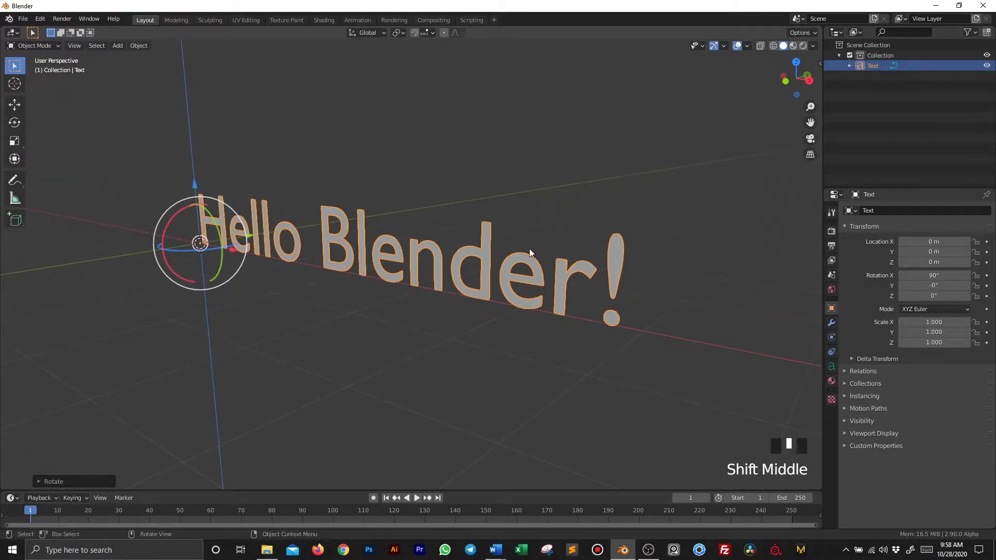
Turn off the Rotate object gizmo, keeping the Move gizmo on.
left_click(747, 46)
mouse_move(724, 48)
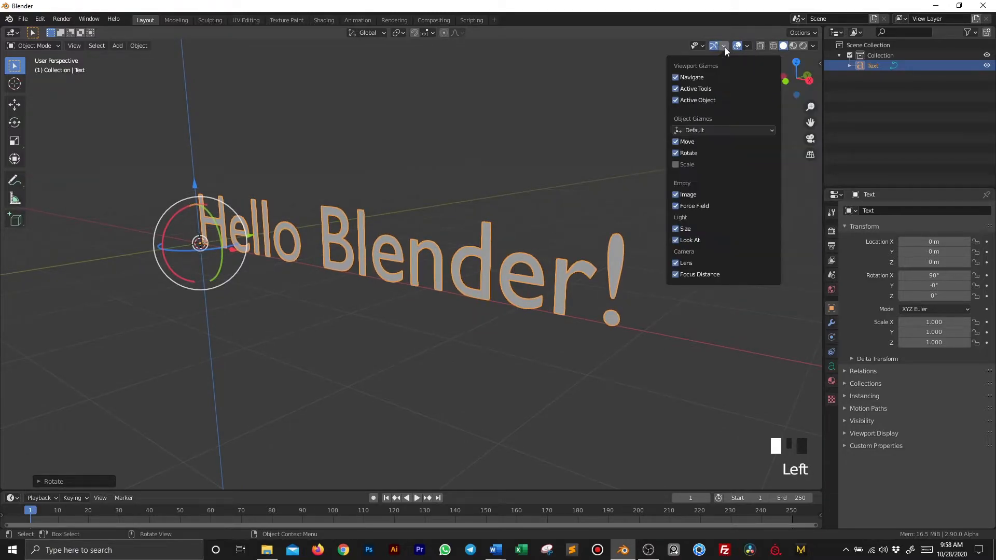
left_click(675, 153)
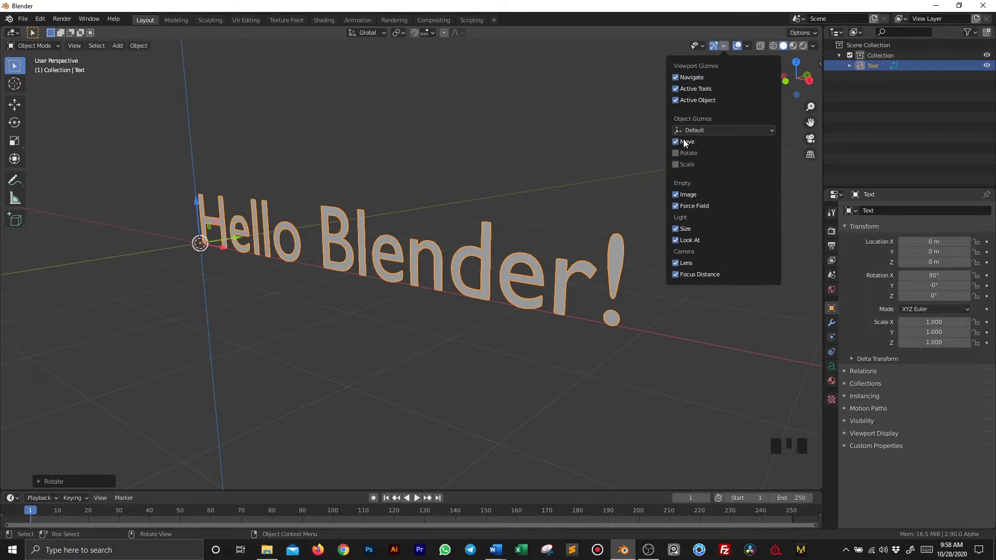
Move the text along the X axis to about -2.37 m so it is roughly centred on the origin.
middle_click_drag(571, 166, 371, 187)
left_click_drag(188, 281, 26, 294)
scroll(143, 300, "down", 2)
scroll(334, 337, "down", 3, "shift")
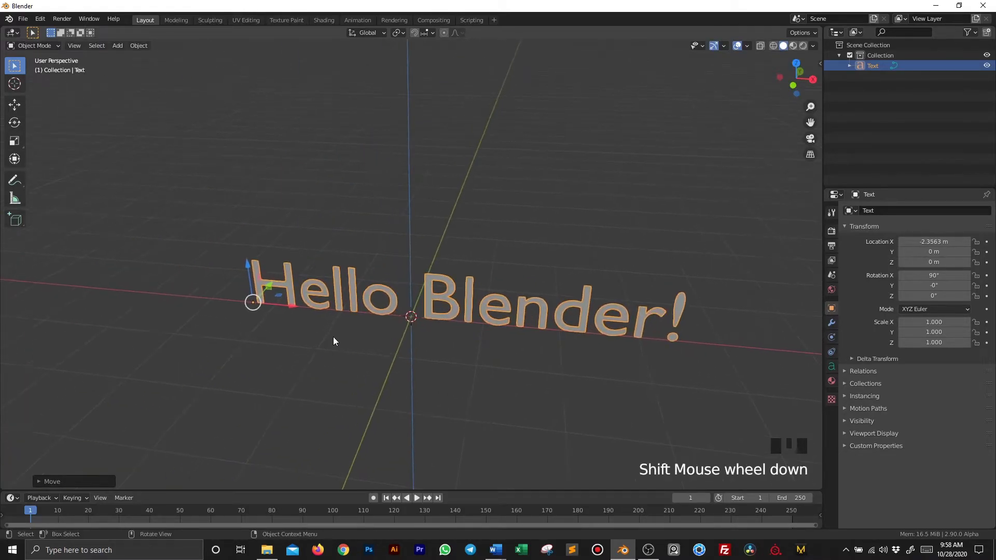
scroll(184, 310, "up", 2)
left_click_drag(216, 323, 191, 318)
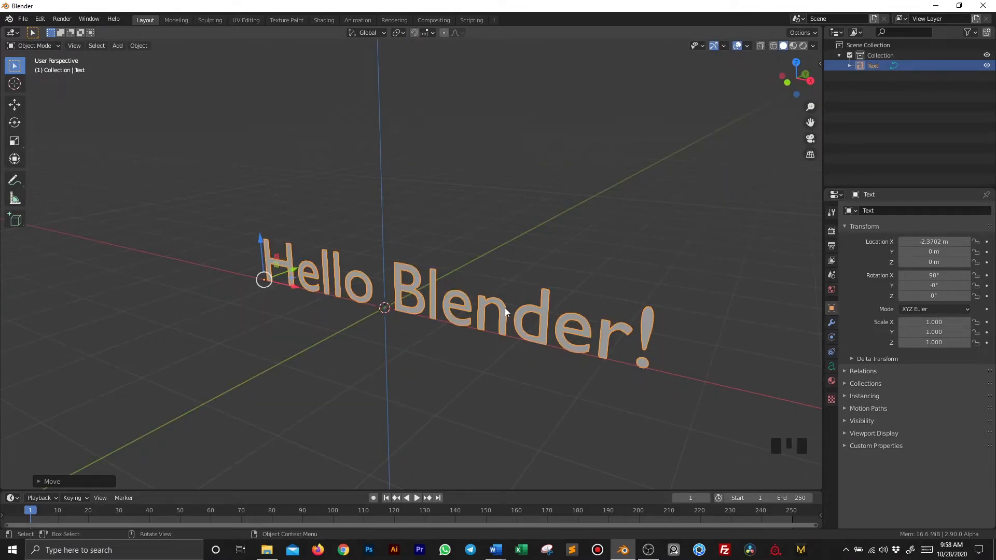
Select the text and give its geometry an extrusion of 0.09 m in the text properties.
left_click(536, 291)
left_click(524, 313)
left_click(526, 311)
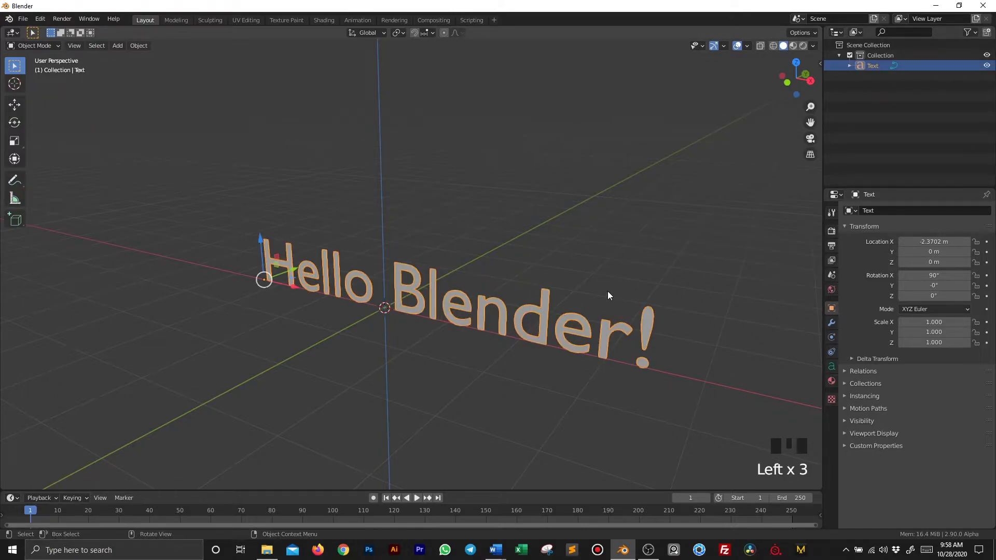
left_click(831, 366)
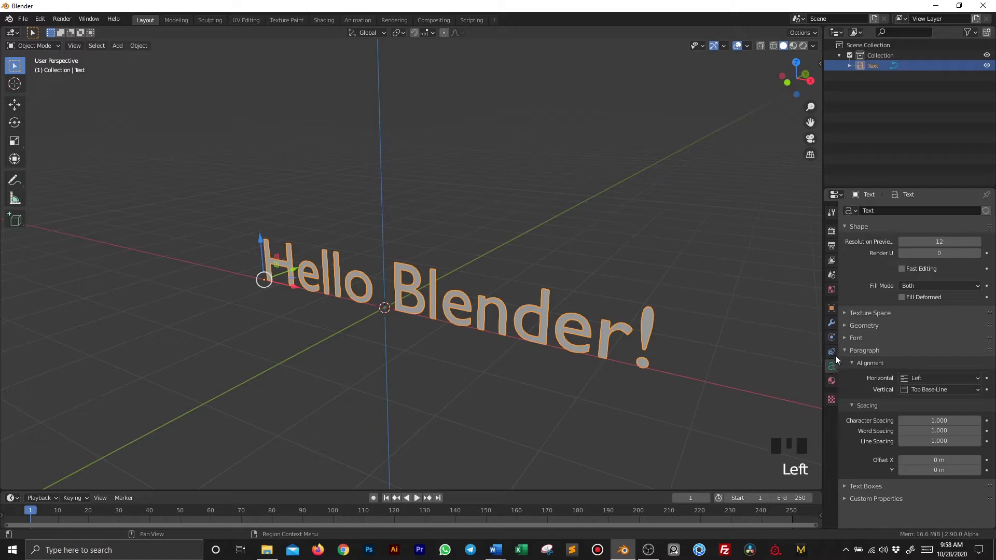
left_click(845, 324)
mouse_move(931, 352)
left_mouse_down()
mouse_move(950, 352)
mouse_move(928, 352)
left_mouse_up()
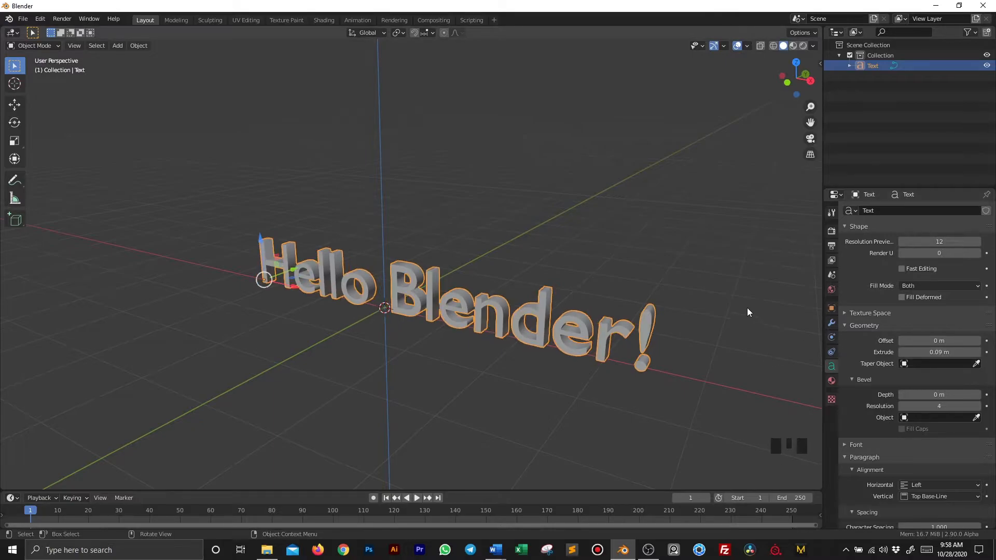
Set the text's extrusion to 0.01 m and inspect the thinner letters up close.
left_click(937, 352)
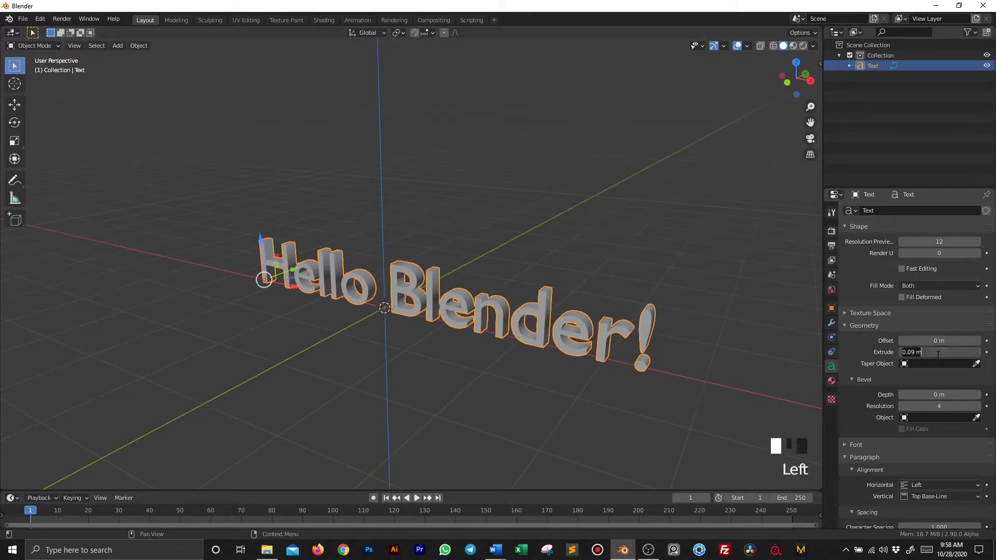
type(".01")
key("Return")
scroll(542, 238, "up", 2)
middle_click_drag(543, 238, 520, 247)
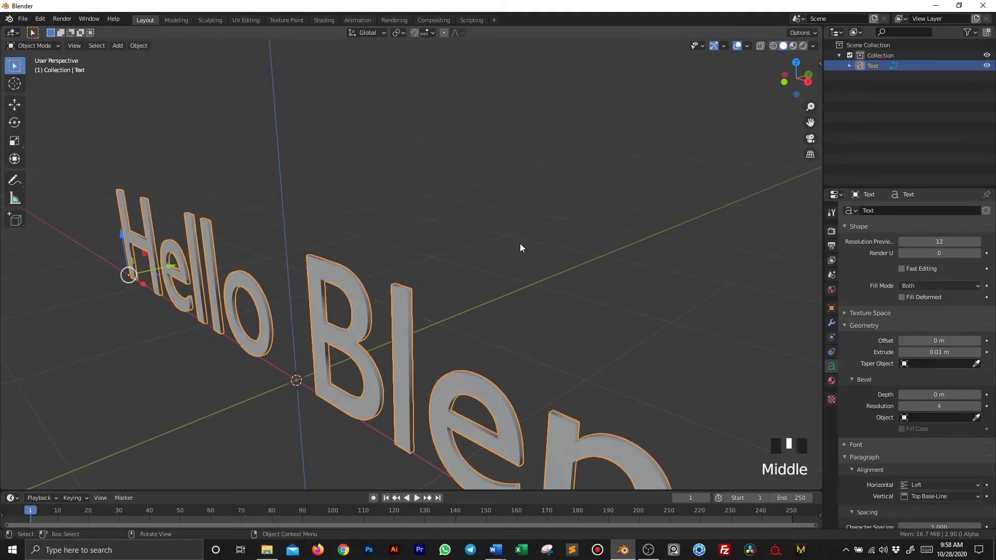
Set the text's Extrude value to 0.09 m.
left_click(922, 351)
type(".09")
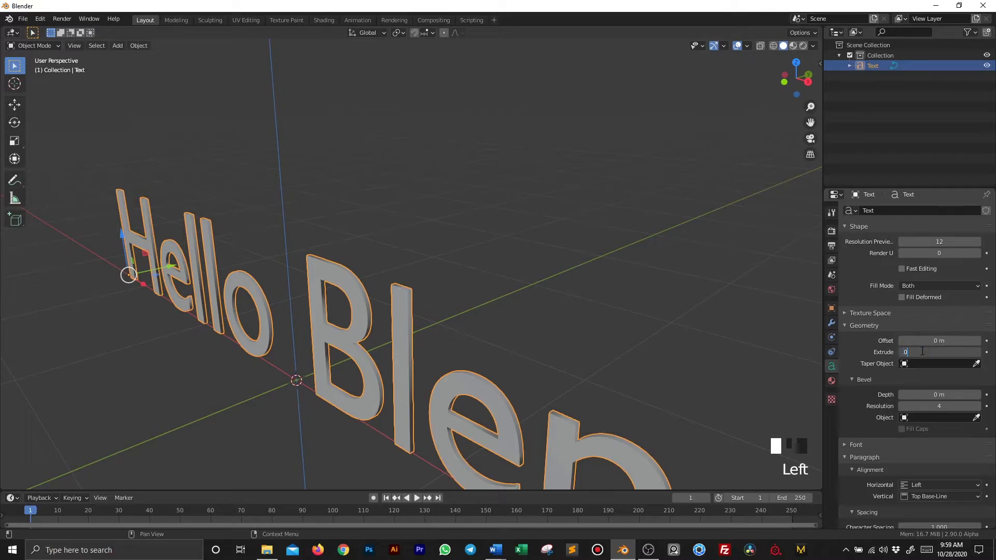
key("Return")
Set the text's extrusion to 0.1 m and deselect the text.
left_click(921, 351)
type(".1")
key("Return")
scroll(511, 216, "down", 3)
mouse_move(512, 216)
middle_mouse_down()
mouse_move(509, 241)
mouse_move(525, 227)
middle_mouse_up()
middle_click_drag(593, 254, 463, 239, "shift")
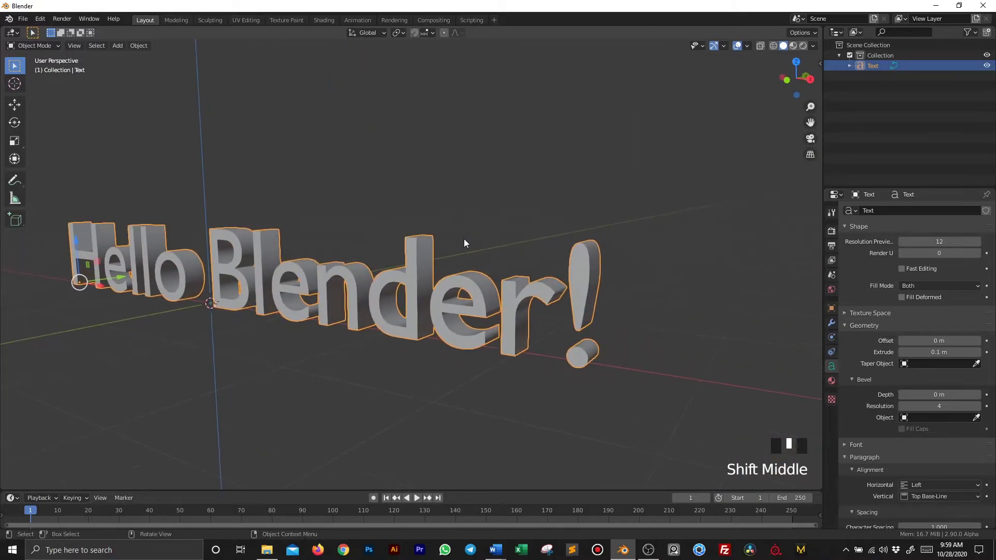
scroll(464, 239, "down", 2)
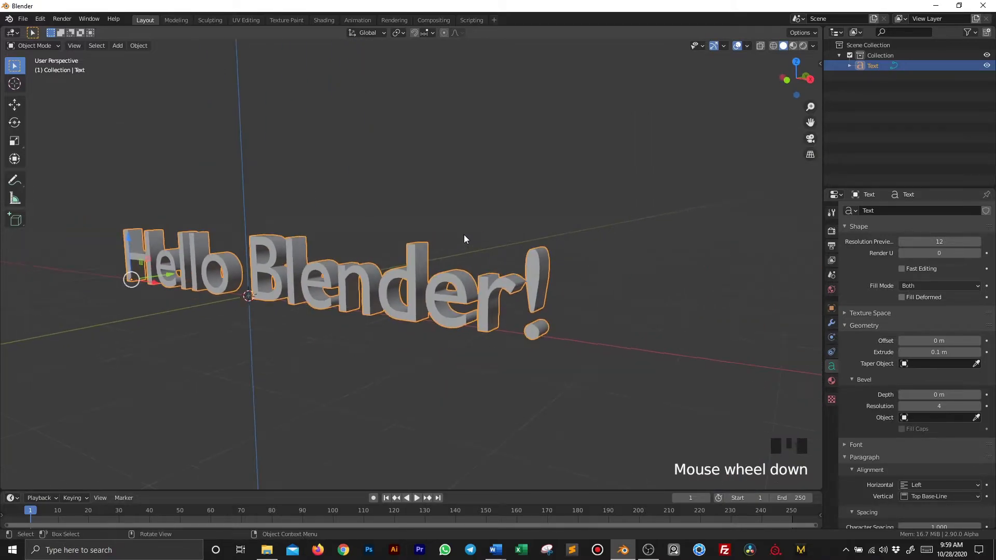
left_click(379, 207)
middle_click_drag(376, 207, 443, 210)
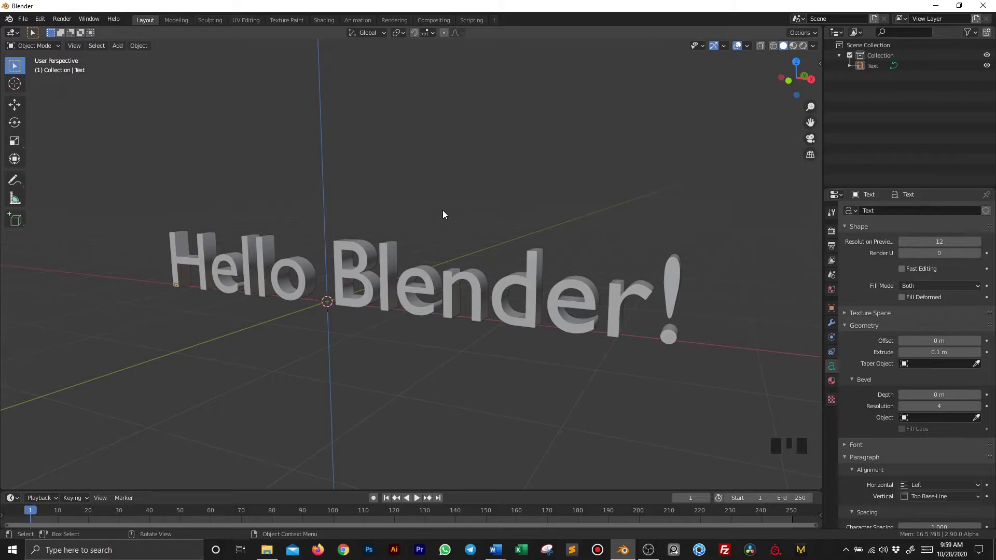
Set the render engine to Cycles with GPU Compute as the device.
left_click(831, 232)
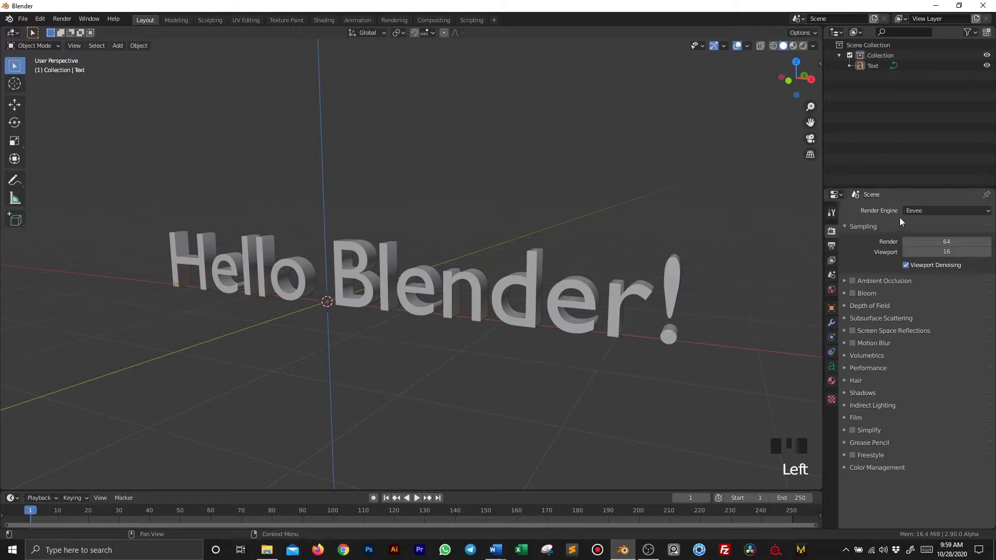
left_click(915, 211)
left_click(915, 246)
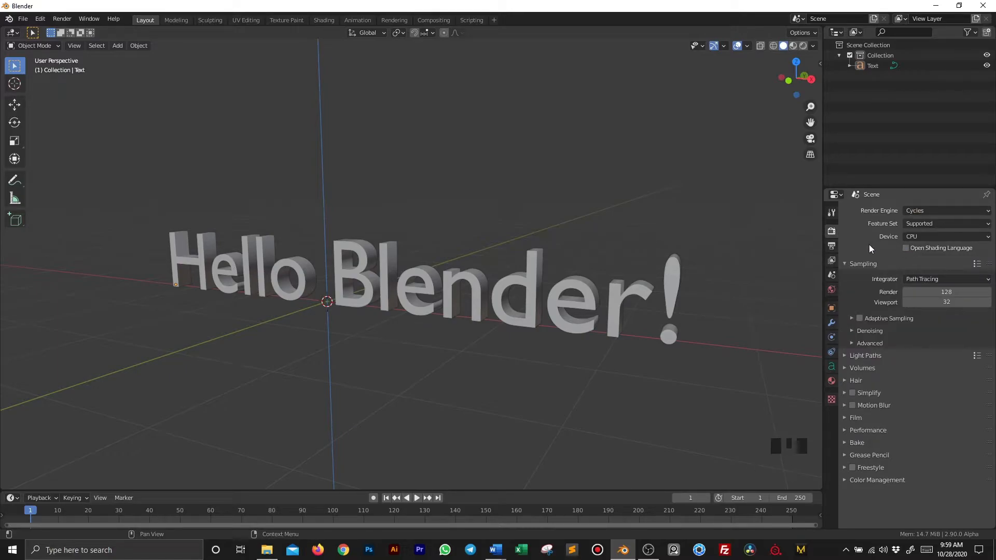
left_click(950, 207)
left_click(942, 237)
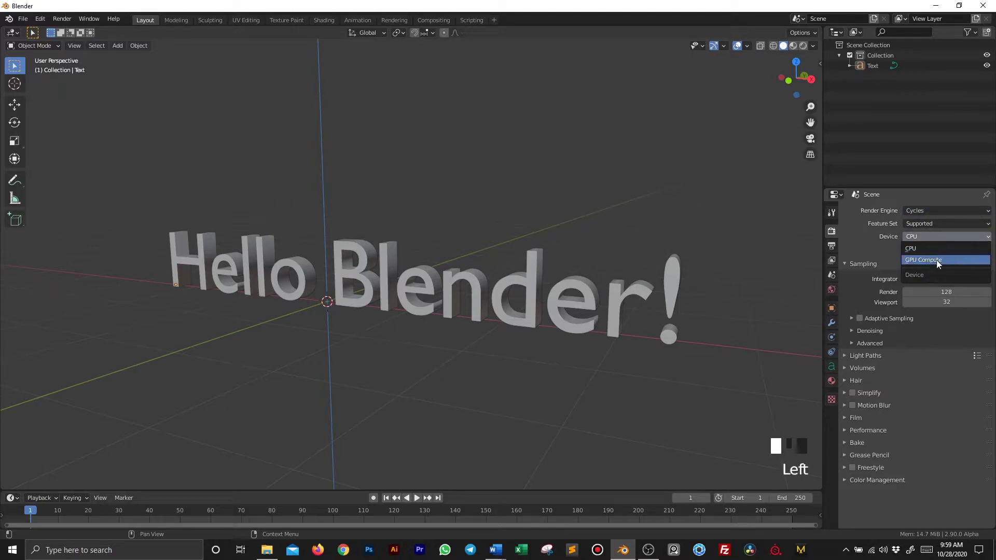
left_click(936, 260)
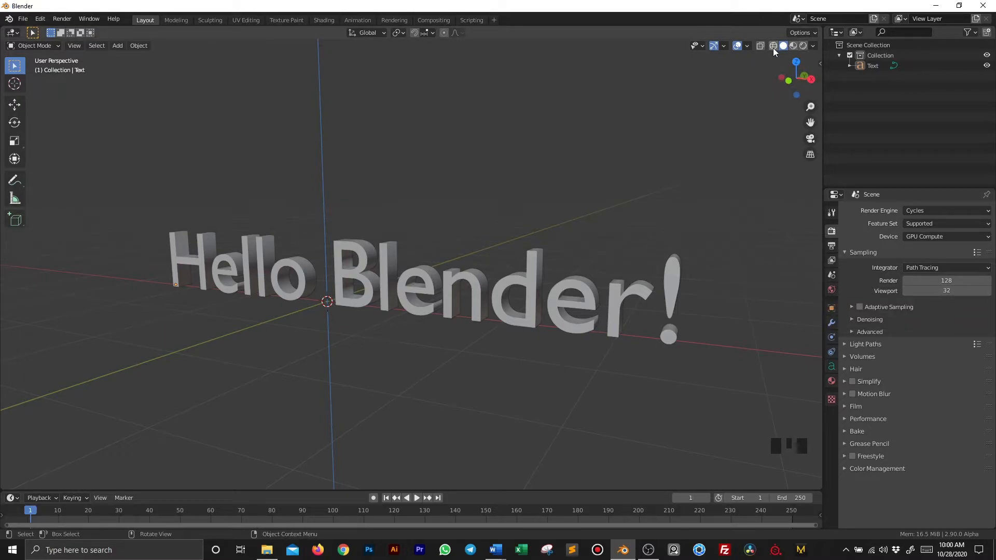
Switch the viewport to rendered shading and view the unlit text up close.
left_click(801, 46)
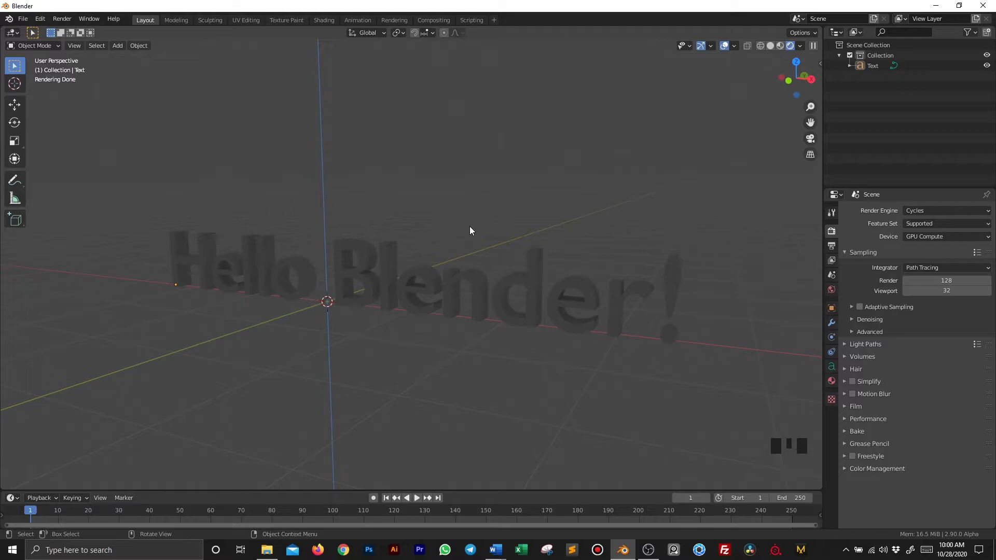
mouse_move(468, 226)
middle_mouse_down()
mouse_move(481, 213)
mouse_move(472, 209)
middle_mouse_up()
scroll(477, 215, "up", 3)
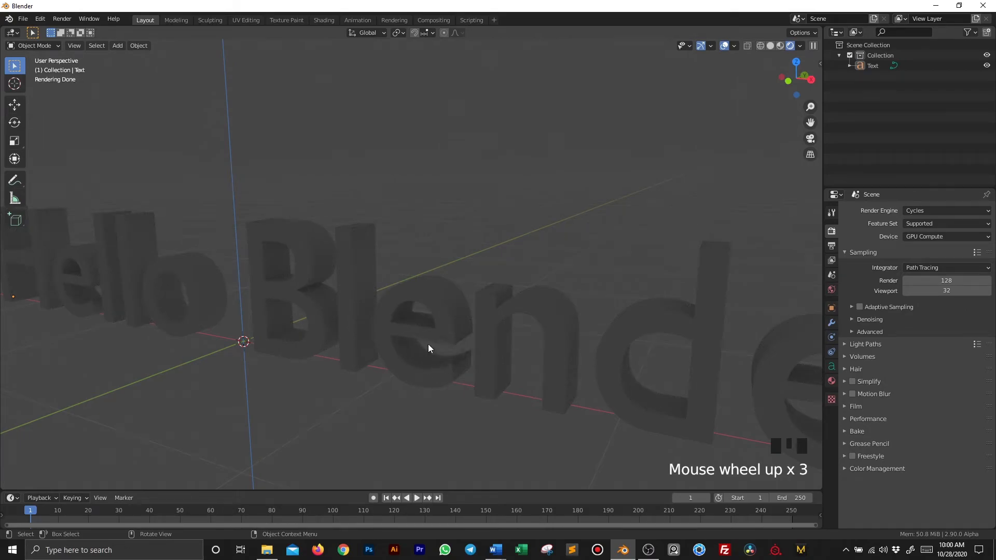
Set the Cycles viewport samples to 100.
left_click(946, 292)
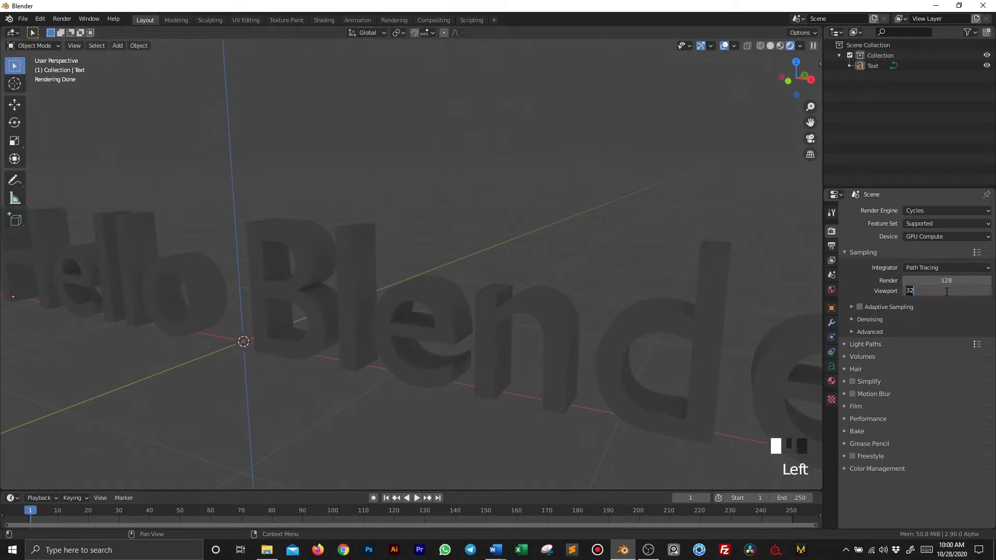
type("100")
key("Return")
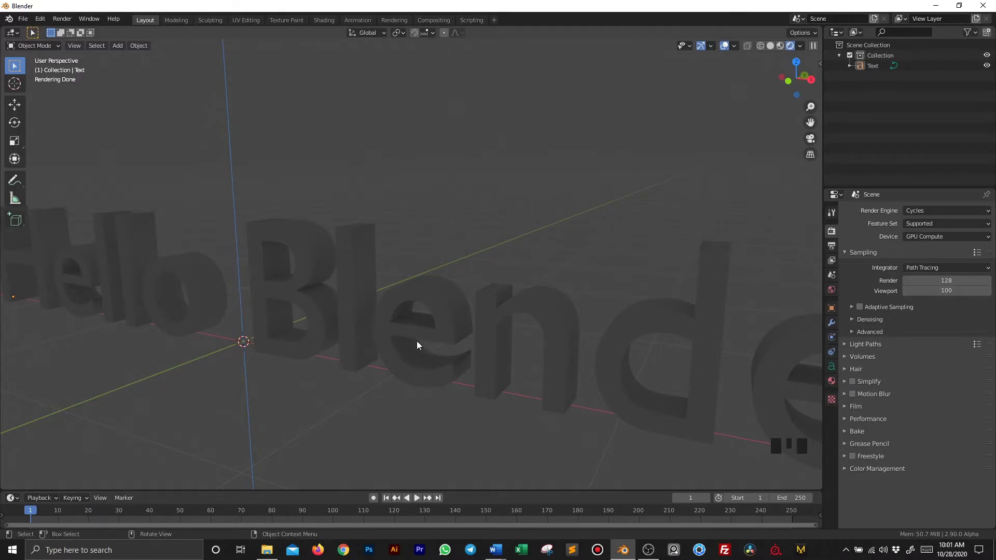
Raise the Cycles viewport samples to 250 and check the text's render quality near and far.
left_click(949, 289)
type("250")
key("Return")
scroll(423, 346, "down", 4)
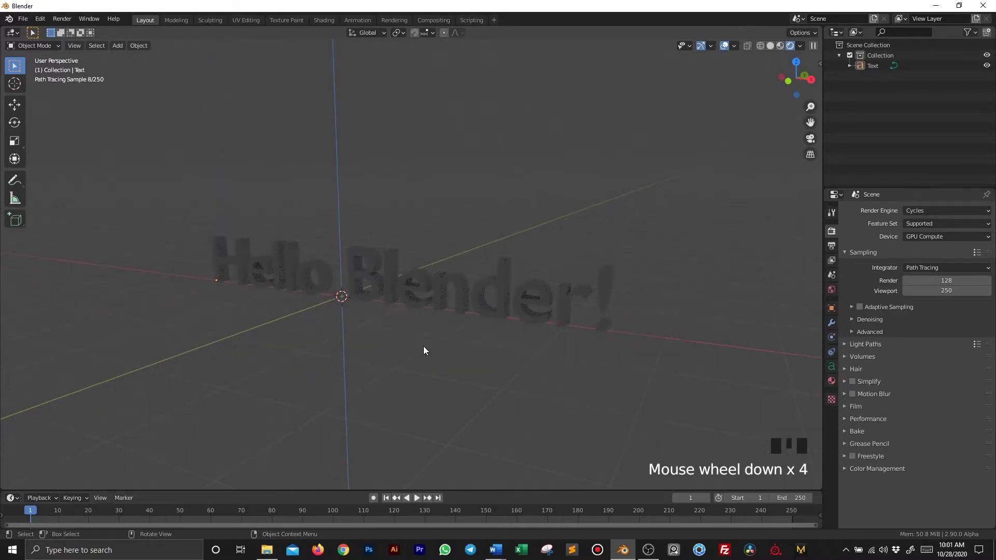
scroll(424, 322, "up", 4)
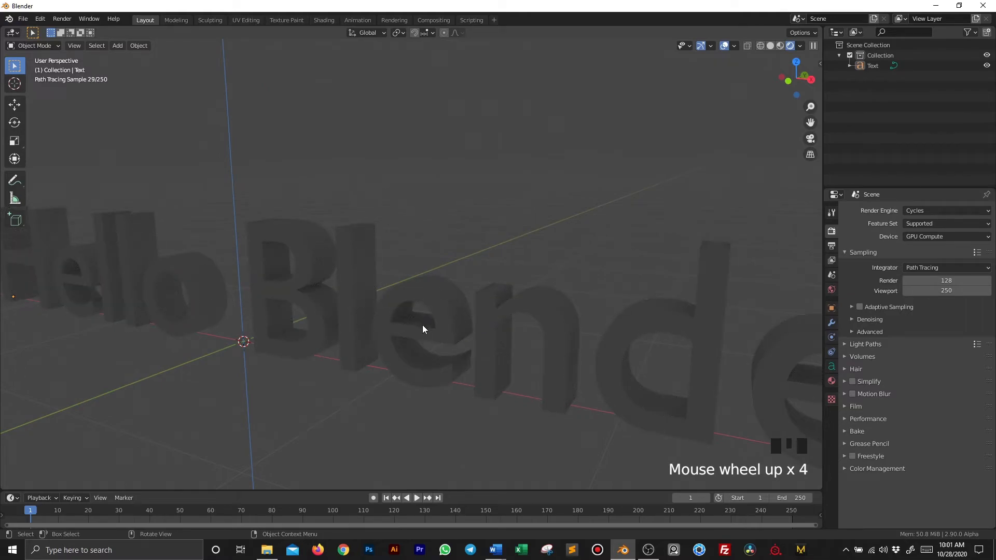
scroll(422, 324, "down", 1)
middle_click_drag(418, 327, 425, 329)
scroll(424, 325, "down", 1)
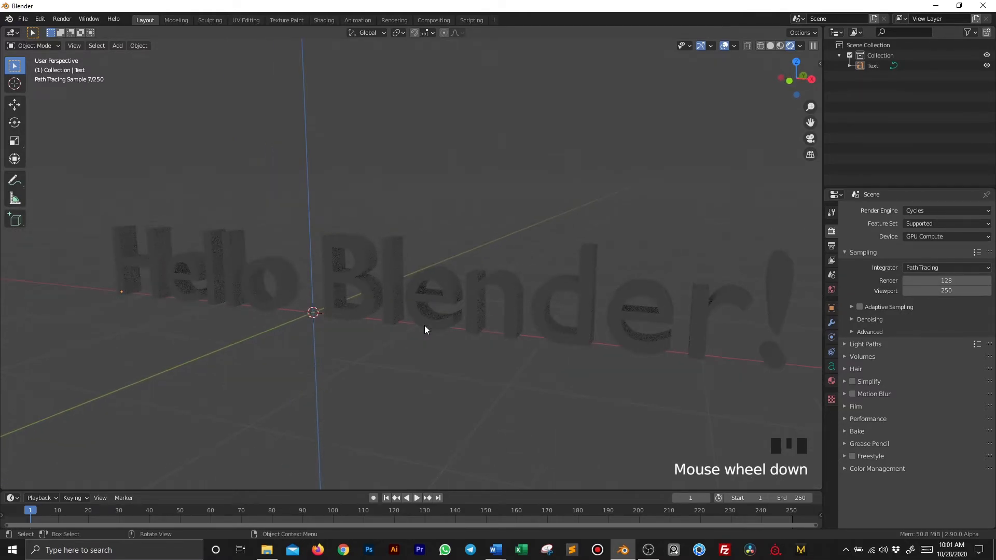
middle_click_drag(457, 324, 436, 326, "shift")
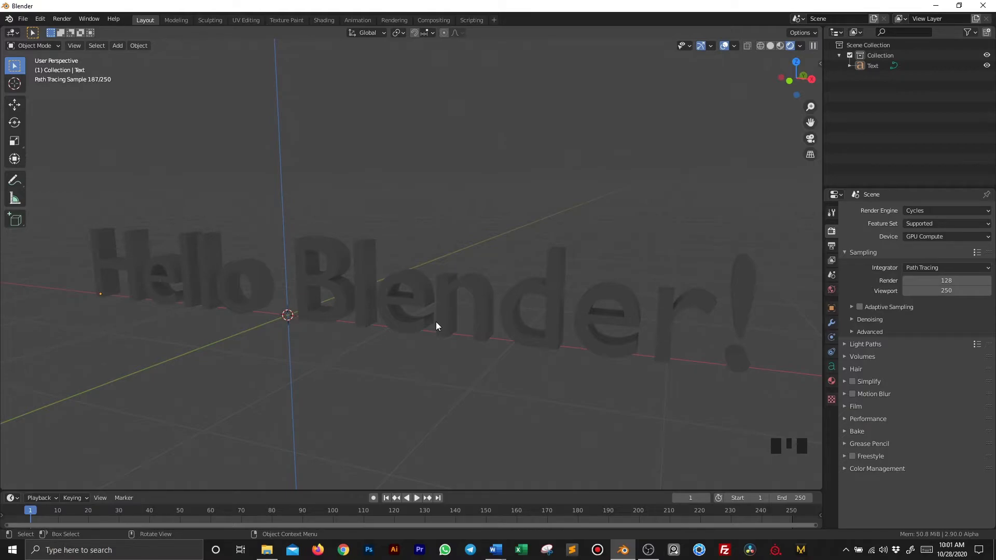
Add a point light and move it up and along the text to just above the "H" of "Hello".
left_click(117, 46)
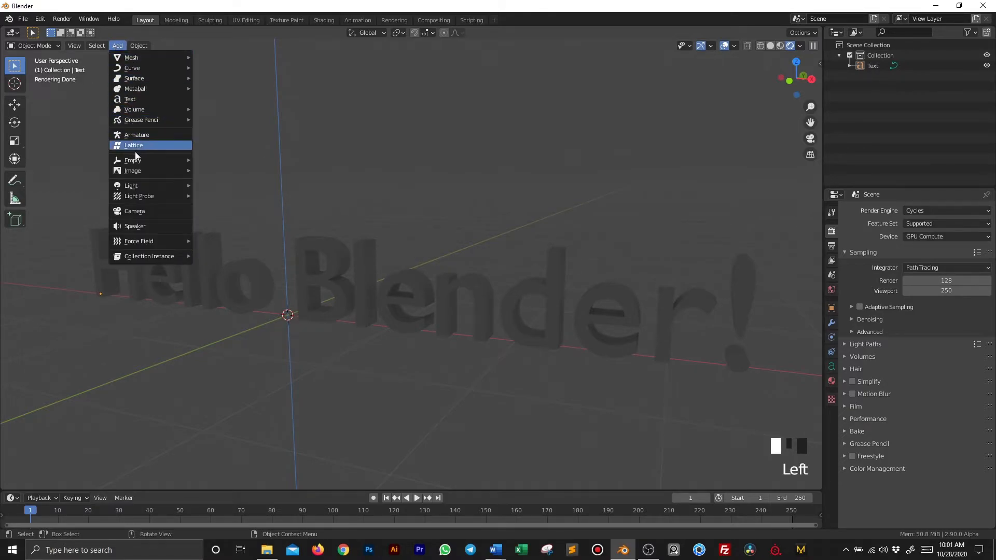
mouse_move(140, 190)
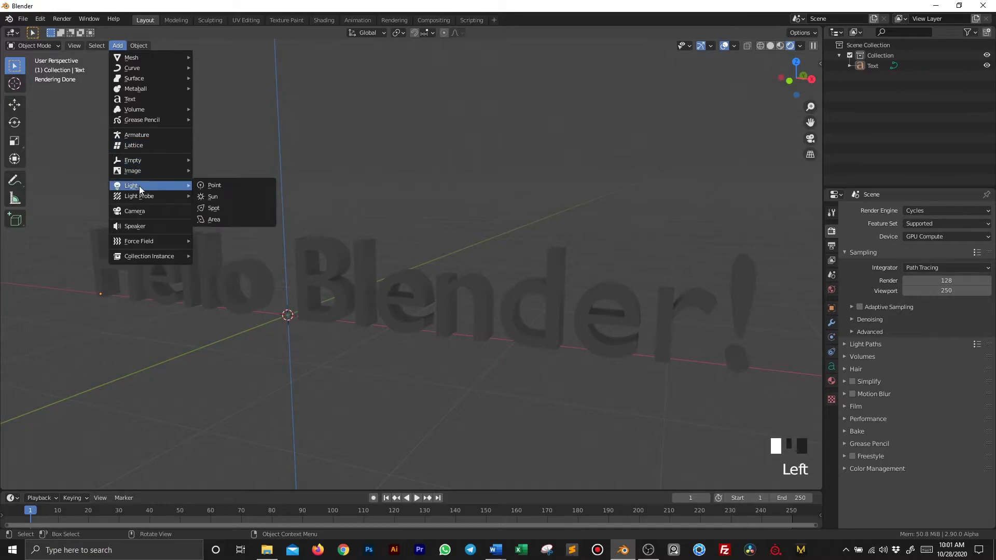
left_click(210, 190)
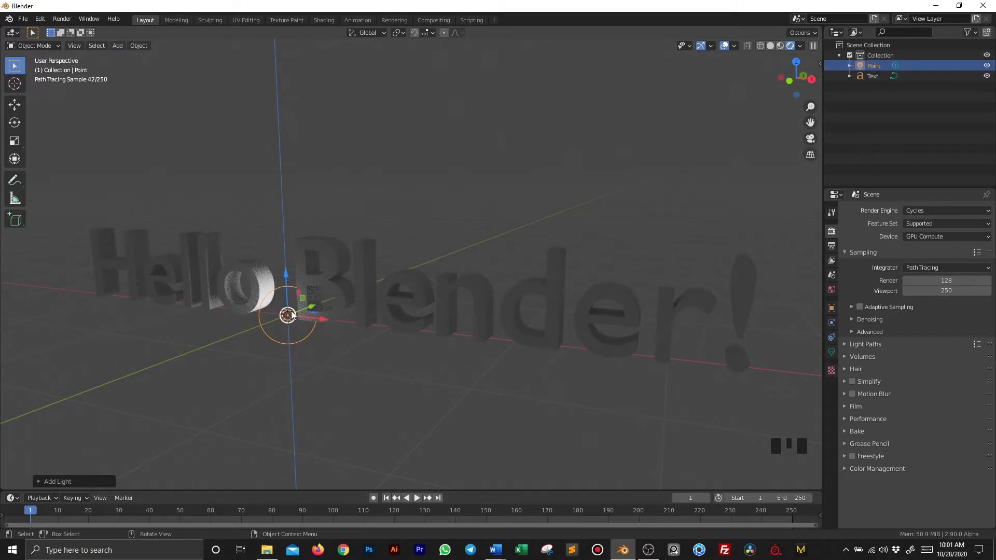
left_click_drag(288, 266, 159, 160)
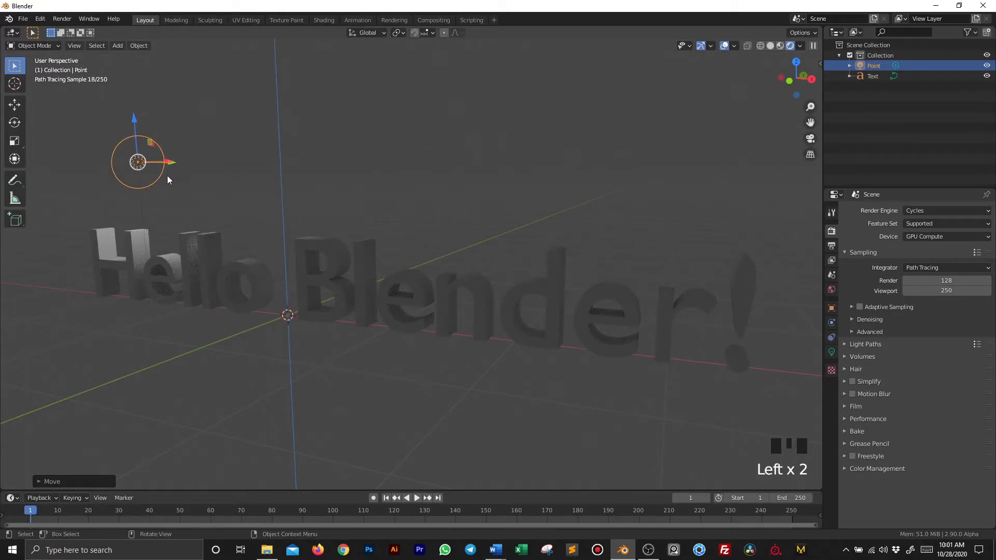
middle_click_drag(169, 178, 212, 183)
left_click_drag(176, 161, 142, 164)
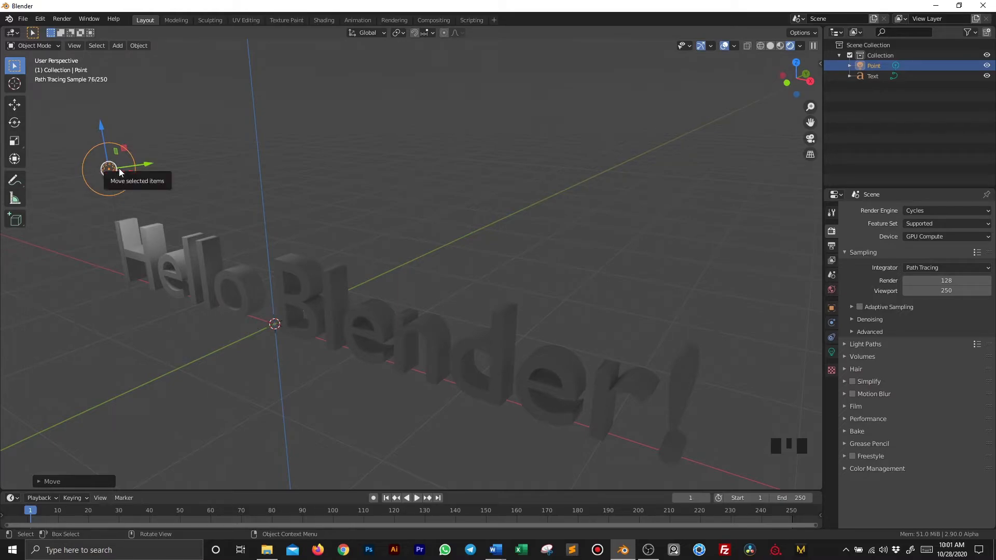
Duplicate the point light and move the copy along the X axis to above the end of the text.
key("shift+d")
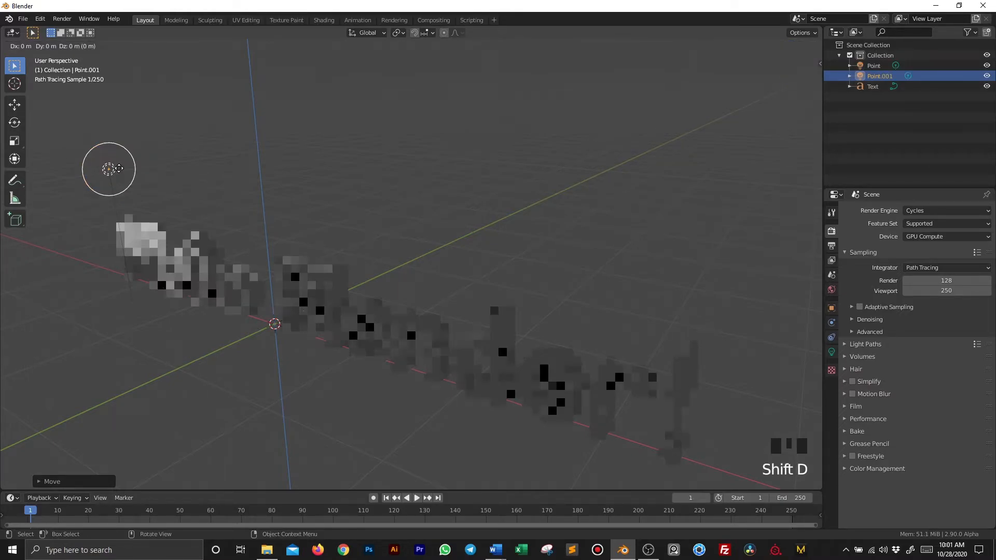
left_click(120, 168)
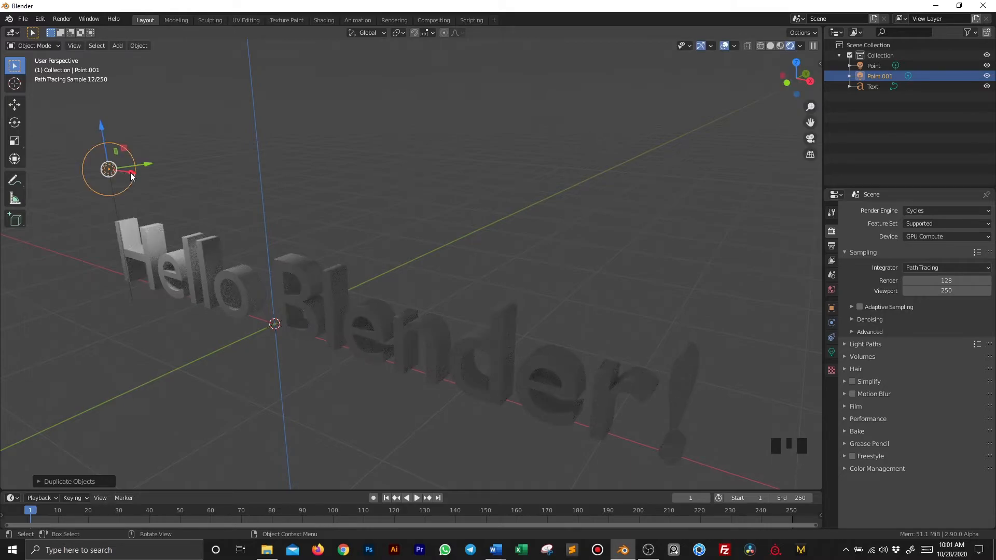
left_click_drag(131, 177, 584, 425)
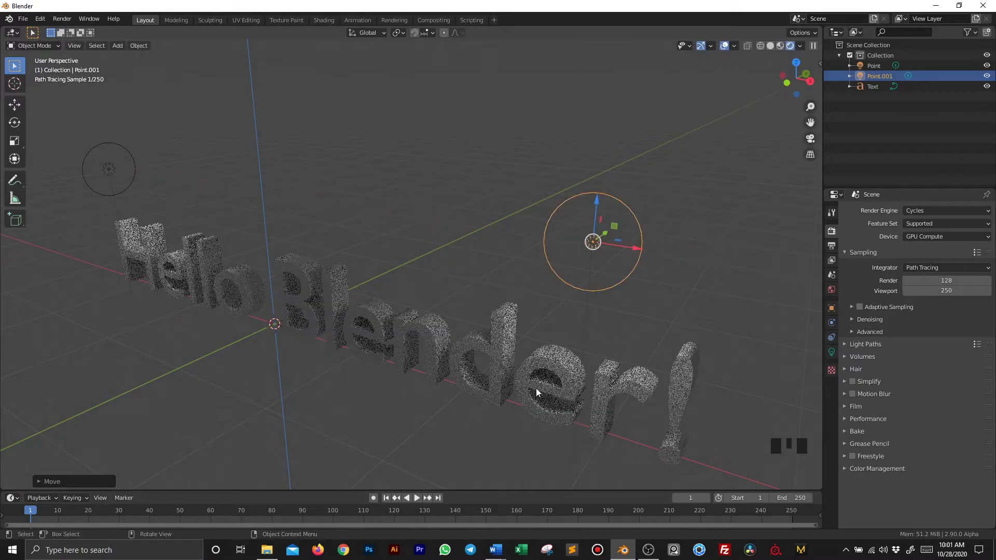
Duplicate the light at the text's end and move the copy along the X axis to above the "B" of "Blender".
key("shift+d")
right_click(639, 291)
left_click_drag(638, 248, 343, 196)
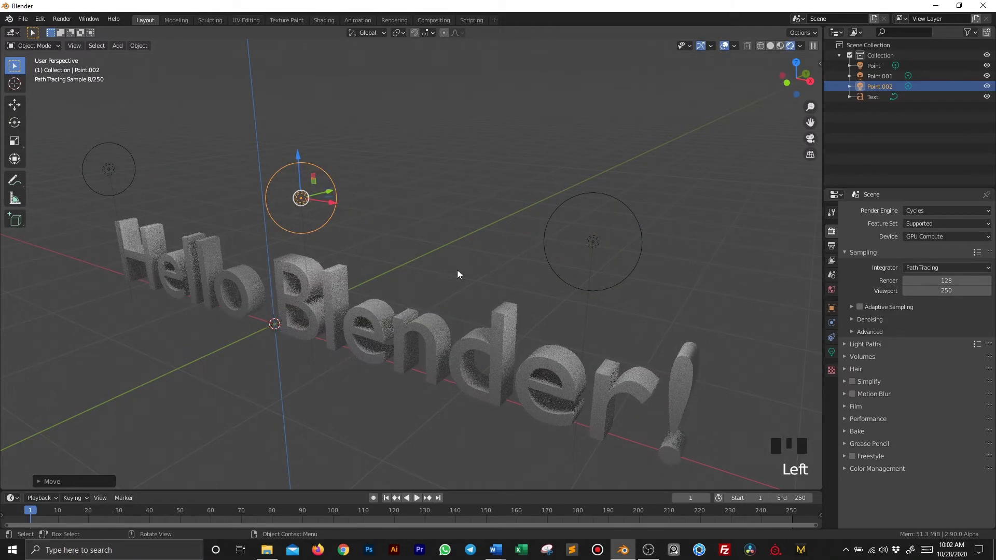
middle_click_drag(438, 276, 435, 266)
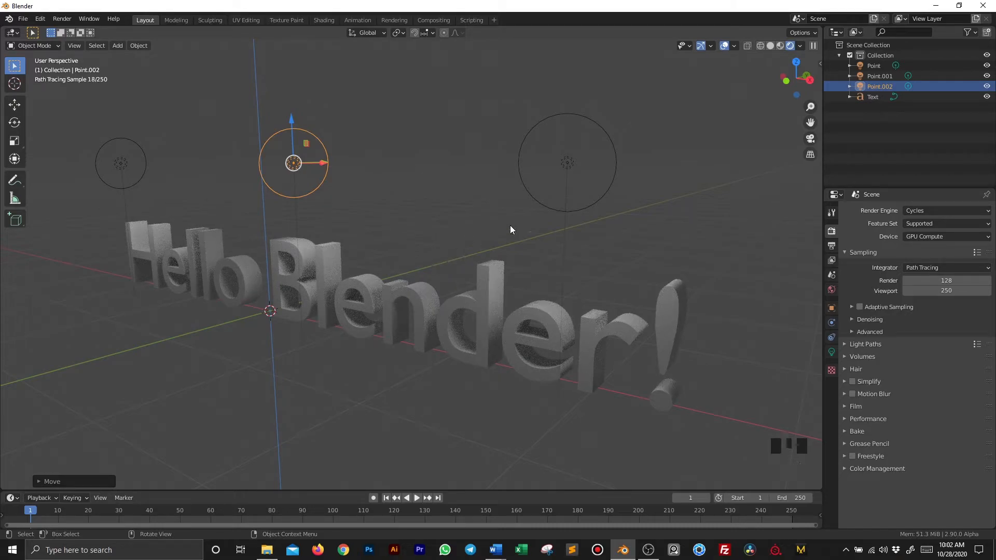
Switch the viewport to material preview and create a new material for the text object.
left_click(780, 46)
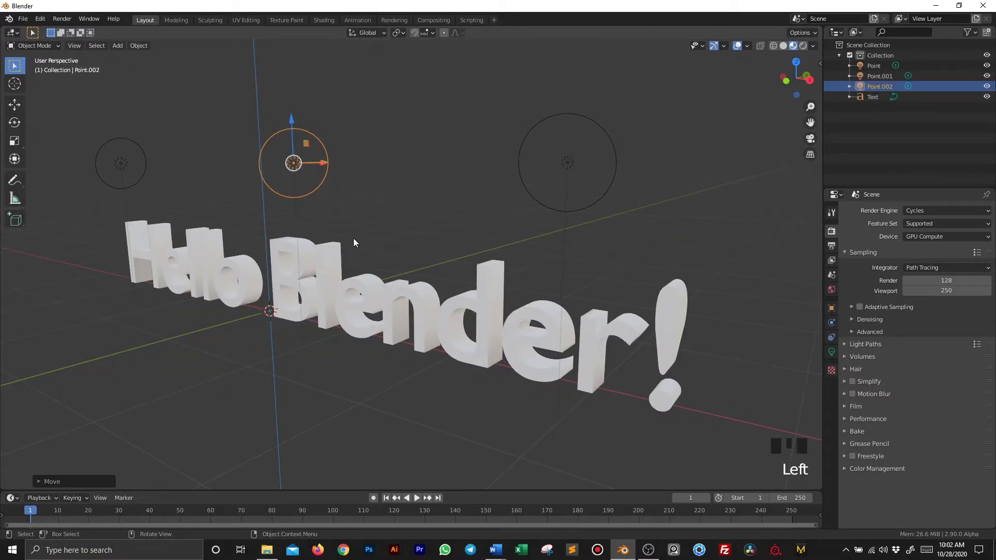
middle_click_drag(353, 239, 361, 239)
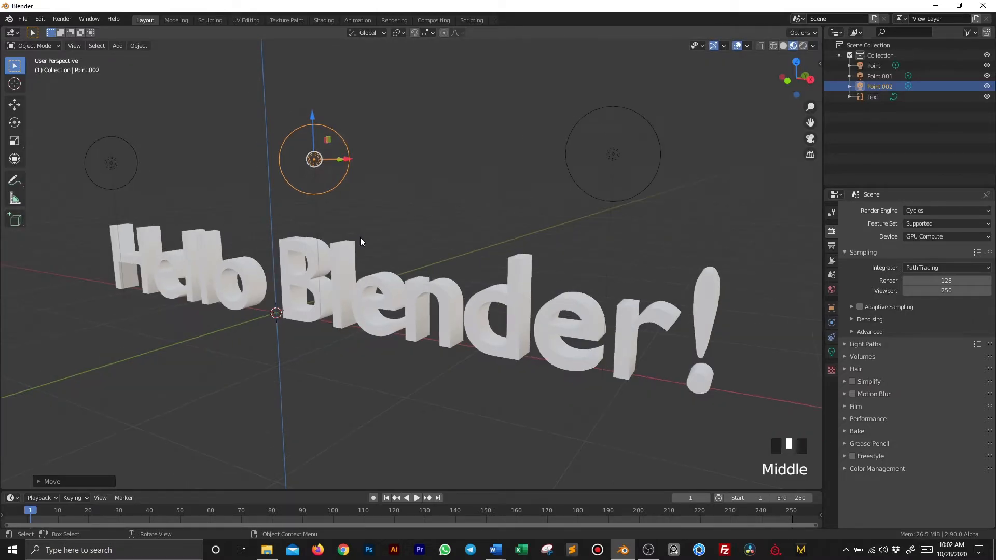
left_click(416, 288)
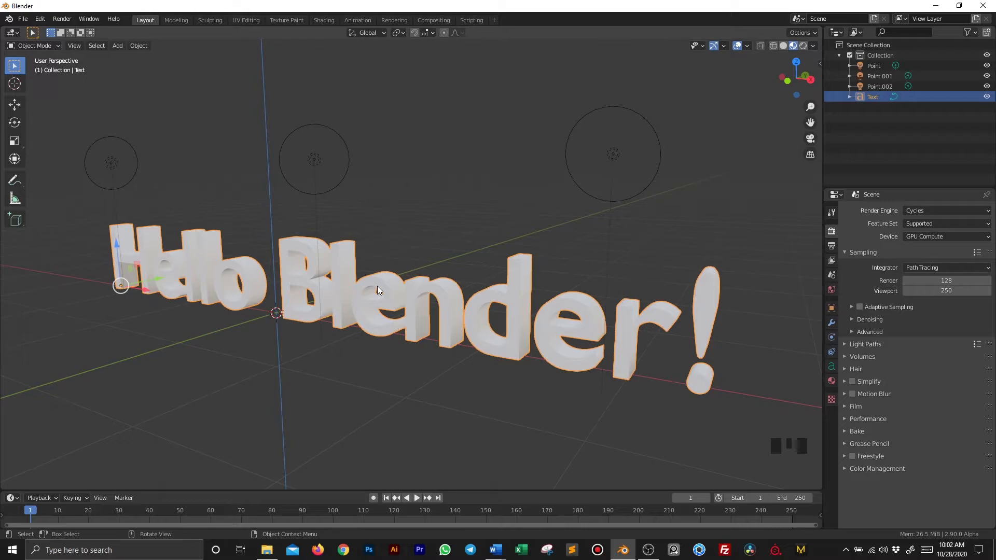
left_click(832, 381)
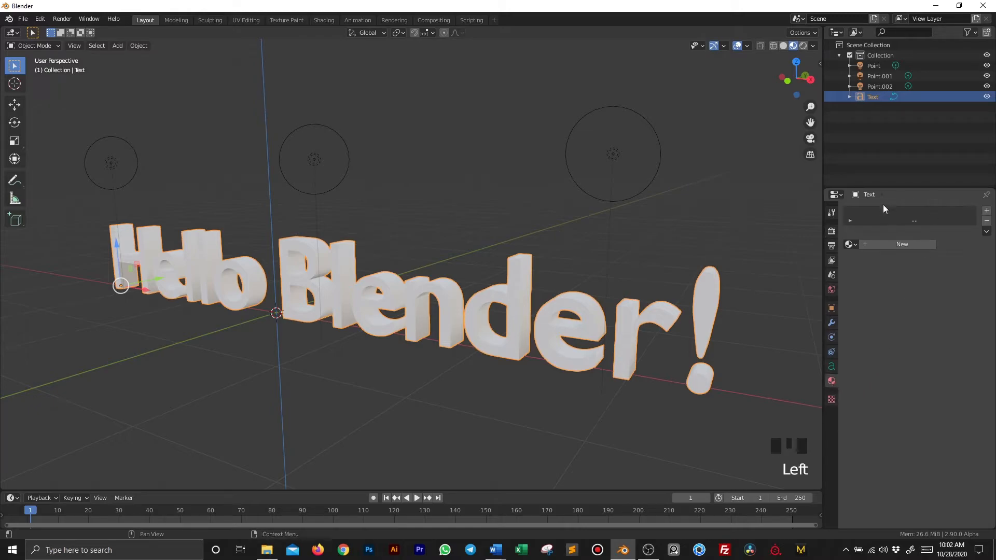
left_click(917, 245)
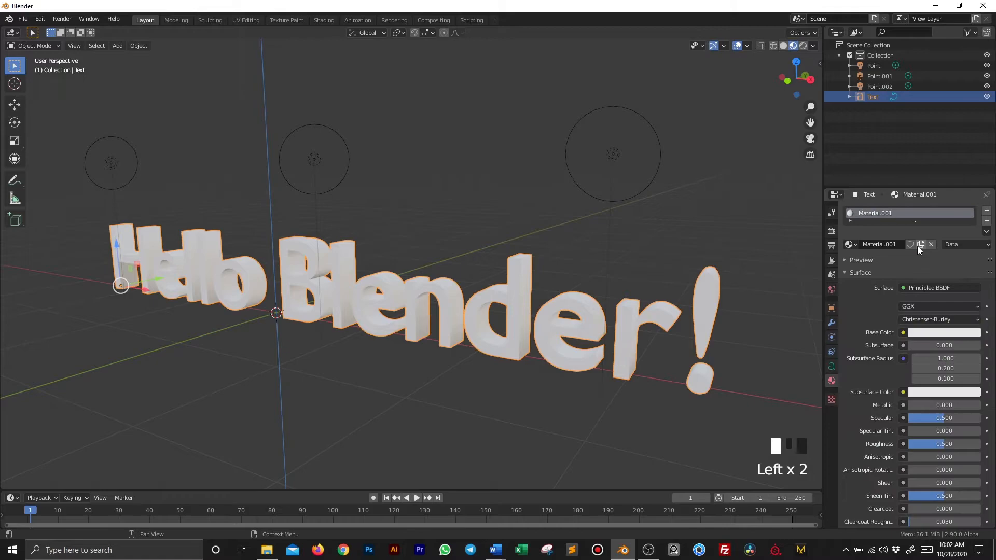
left_click(844, 272)
left_click(844, 272)
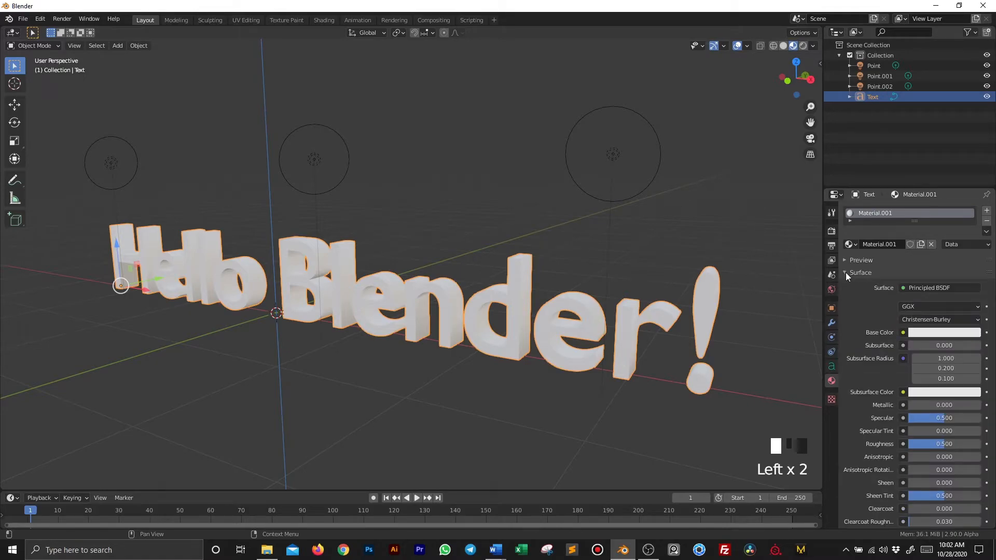
Set the text material's base color to a saturated orange and return the viewport to rendered shading.
left_click(919, 332)
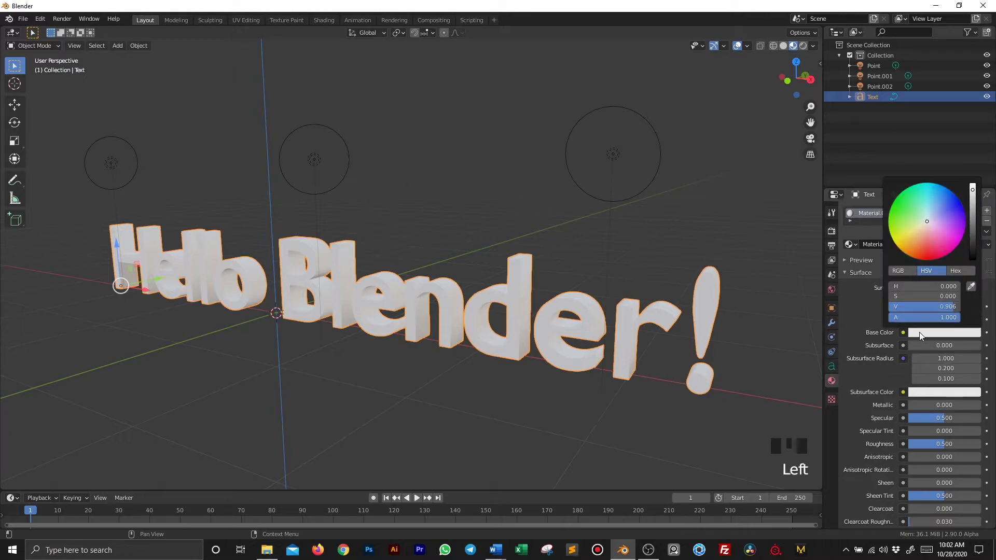
left_click_drag(918, 227, 913, 258)
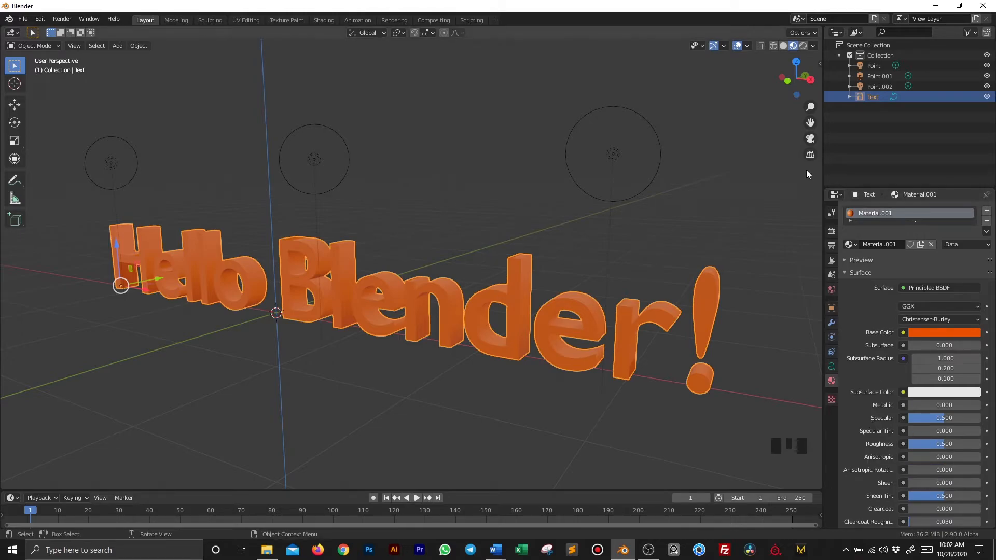
left_click(802, 45)
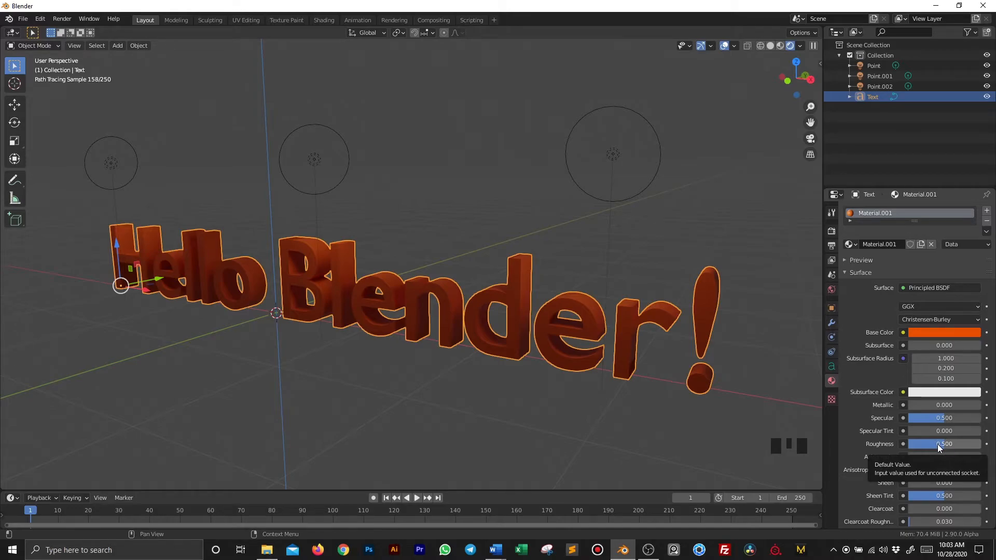
Try the text material's roughness at 0 and at 1, comparing the rendered letters up close.
left_click_drag(937, 444, 908, 444)
scroll(554, 321, "up", 2)
middle_click_drag(554, 321, 539, 317)
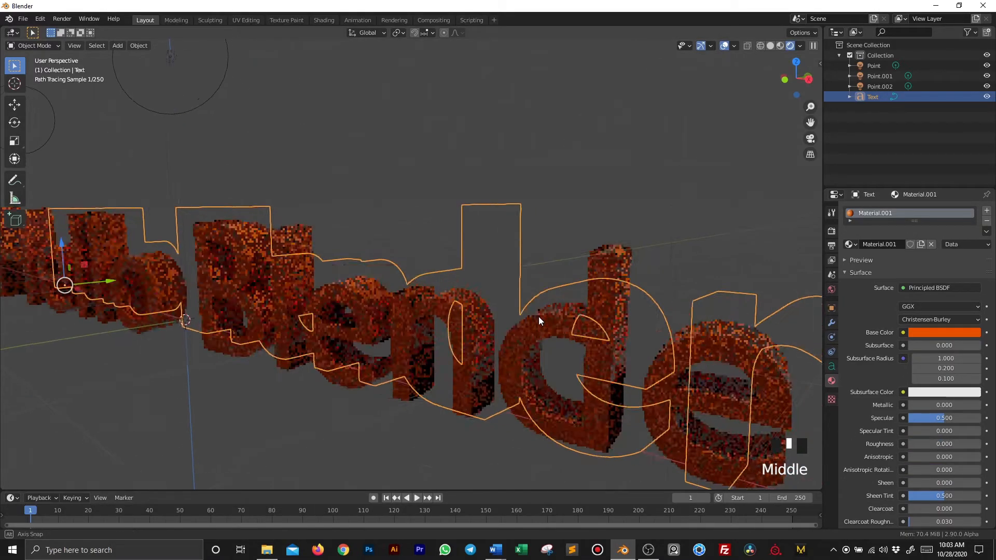
scroll(546, 349, "up", 4)
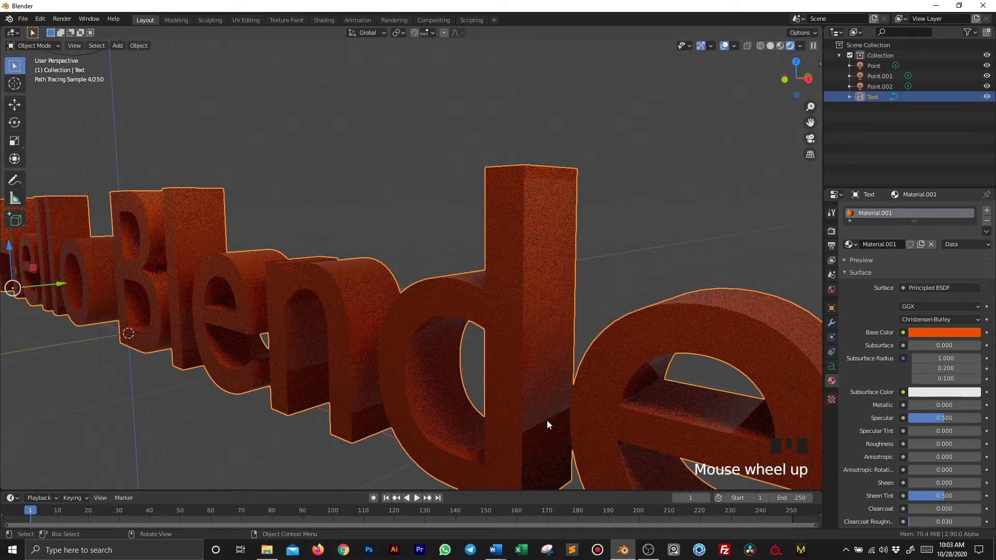
left_click_drag(919, 444, 984, 447)
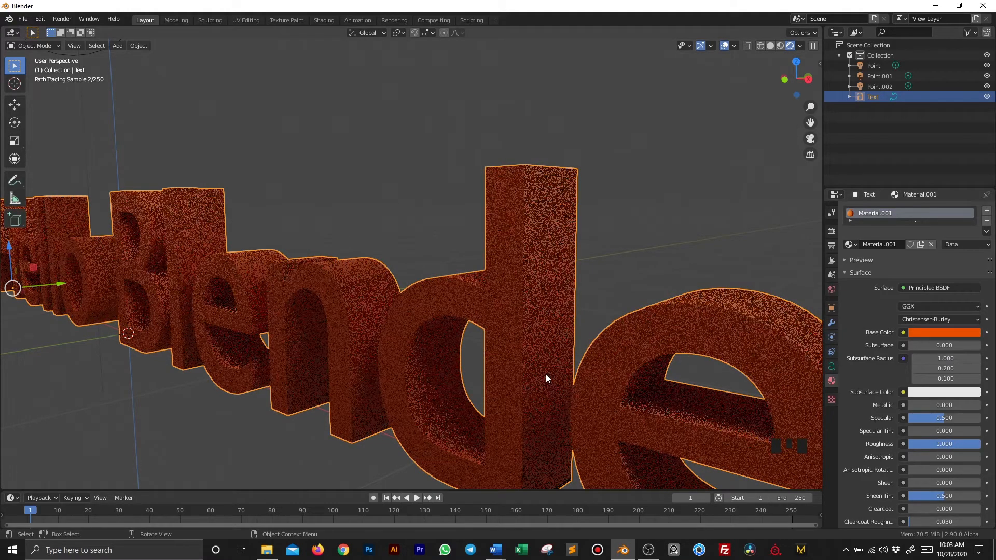
scroll(545, 375, "down", 2)
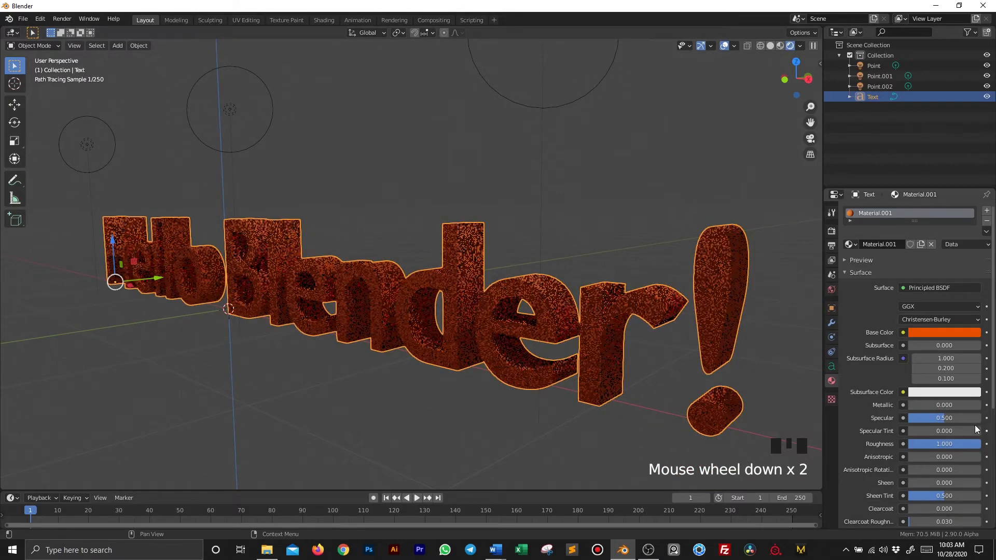
Set the text material's roughness to 0.3 and view the rendered result.
left_click_drag(970, 444, 930, 443)
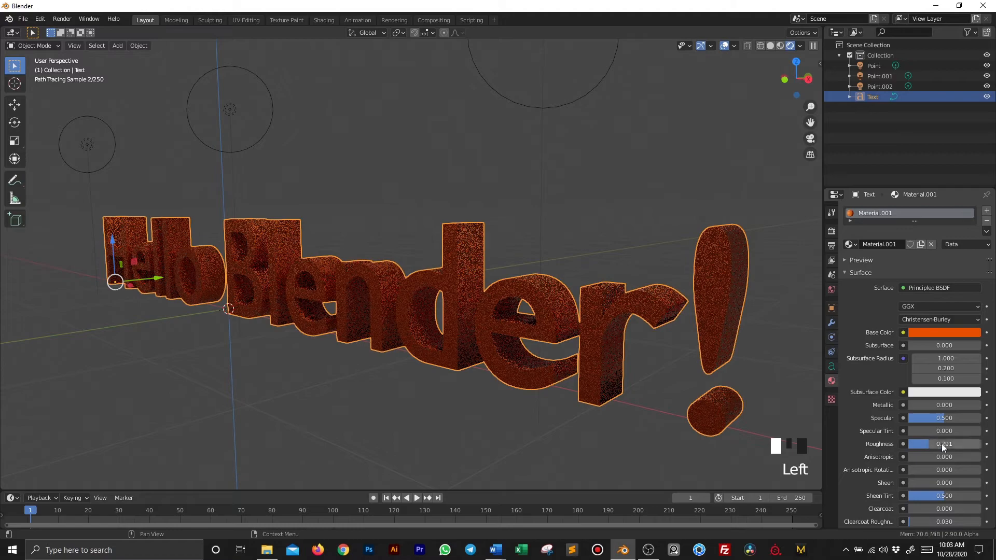
left_click(943, 445)
key("BackSpace")
type(".3")
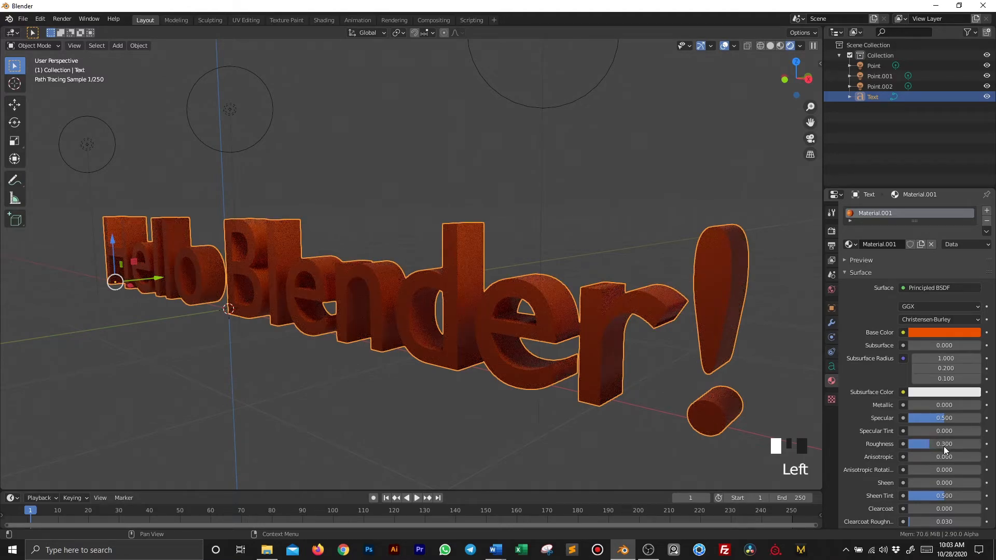
key("Return")
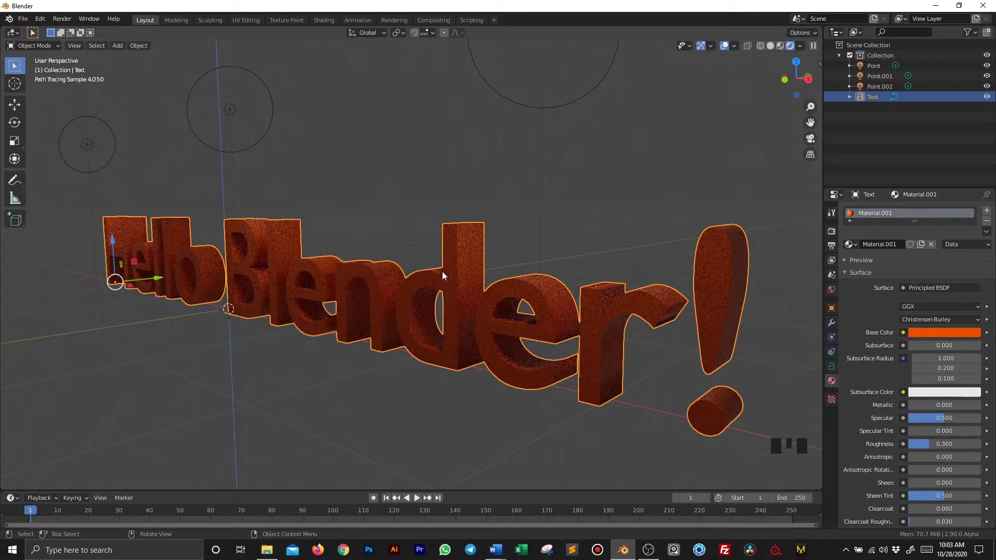
middle_click_drag(372, 256, 375, 256)
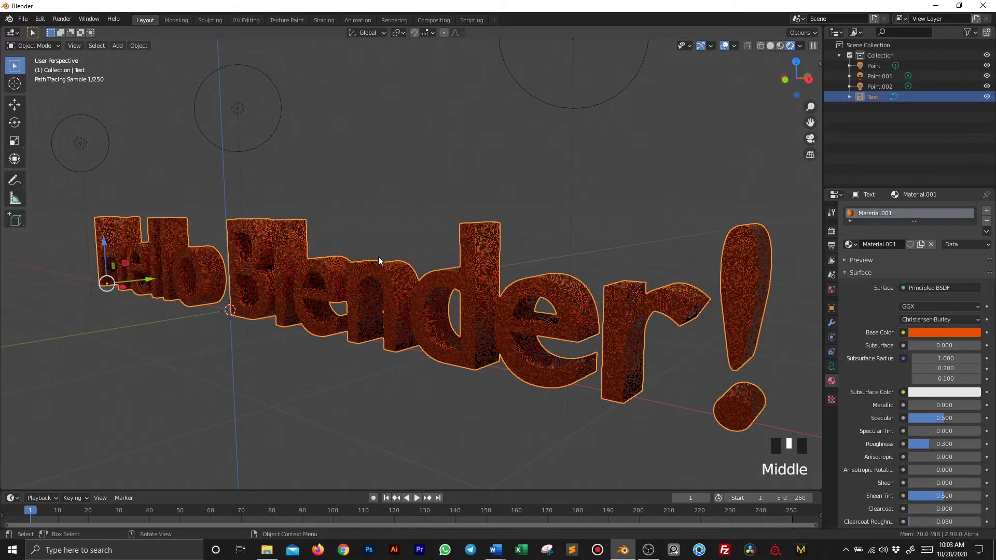
Shift the text material's base color to a yellower orange with hue 0.081, saturation 1.000 and value 0.906.
left_click(936, 334)
left_click_drag(917, 252, 907, 255)
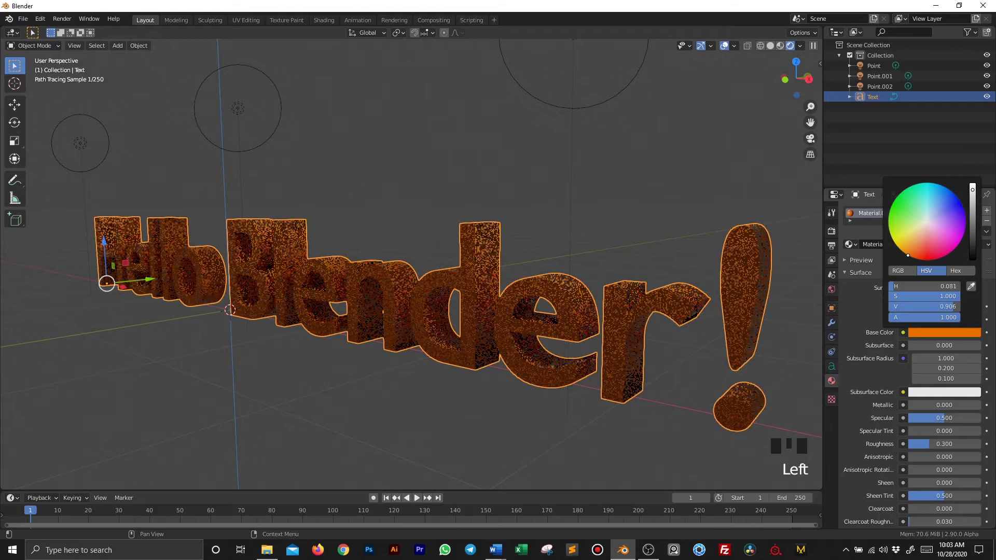
scroll(334, 283, "down", 2)
middle_click_drag(334, 283, 346, 284)
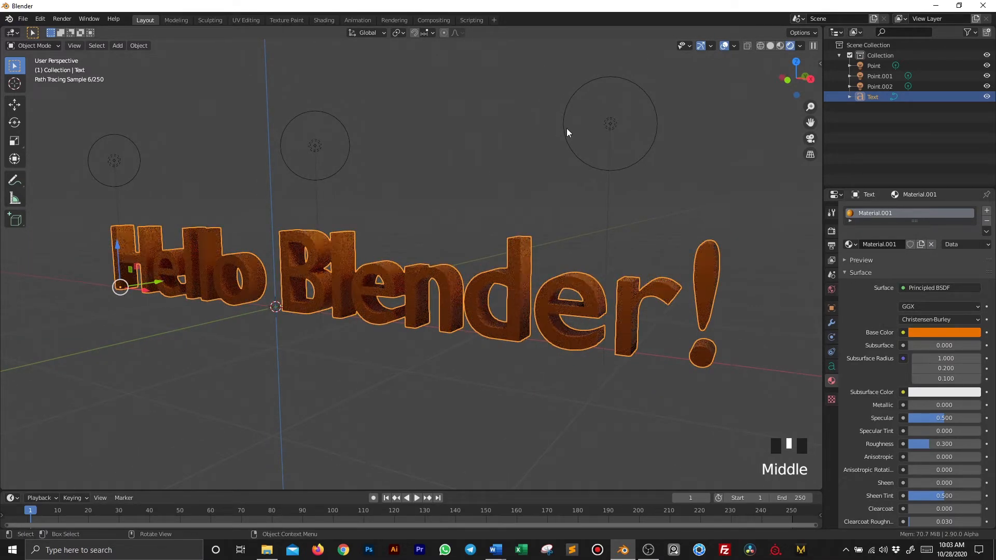
Switch the viewport to material preview shading and deselect the text.
left_click(780, 48)
left_click(444, 214)
middle_click_drag(446, 214, 444, 218)
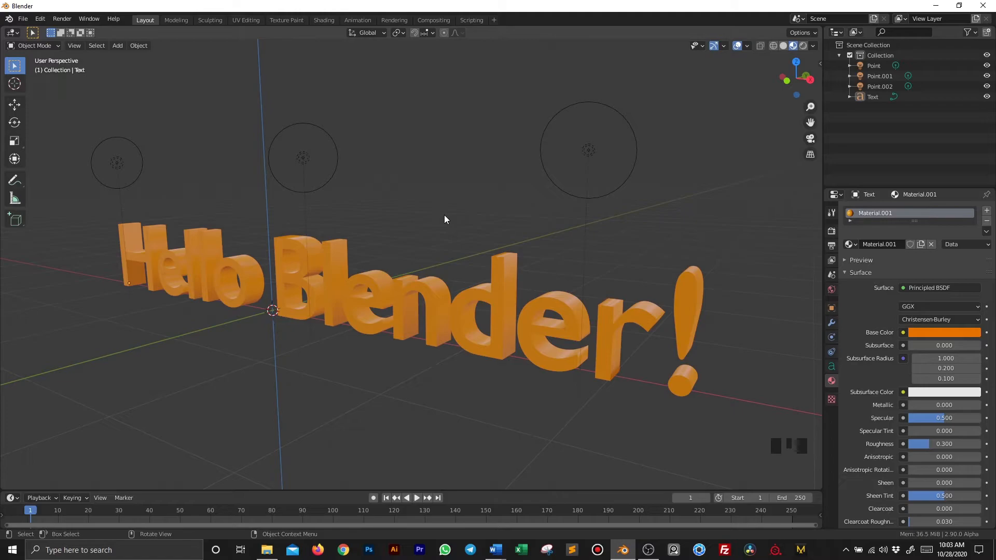
key("shift")
key("shift+a")
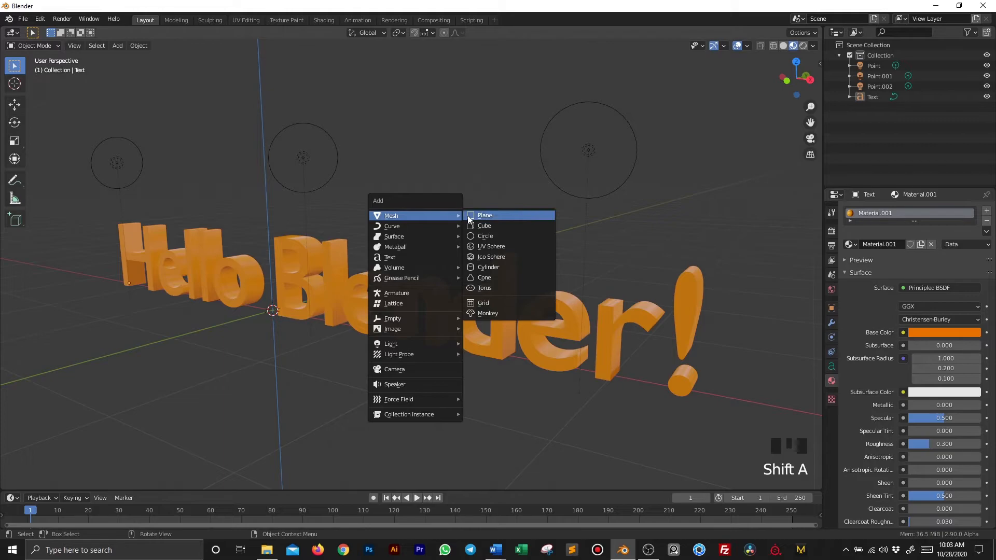
left_click(468, 215)
key("x")
left_click(369, 248)
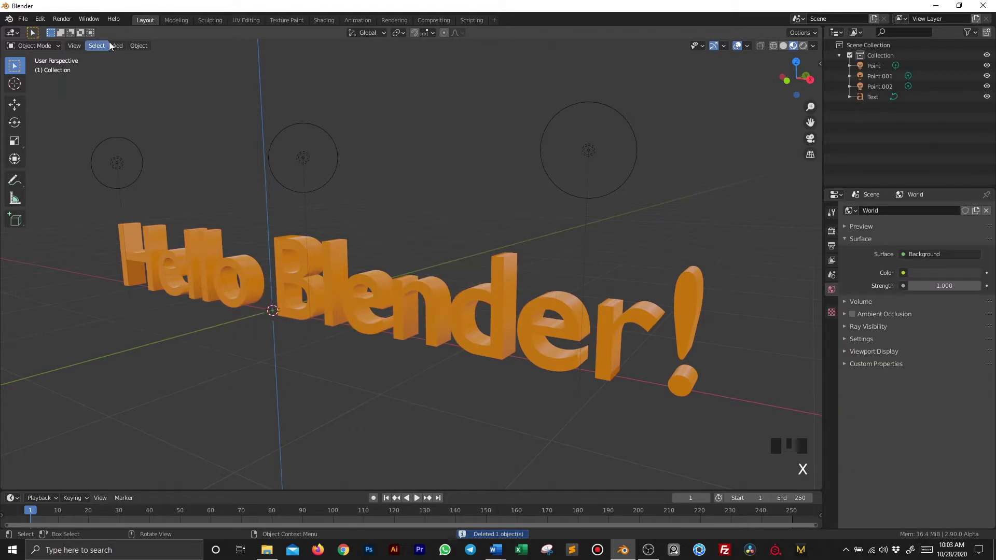
Add a mesh plane at the world origin beneath the text and keep it selected.
left_click(114, 45)
mouse_move(123, 59)
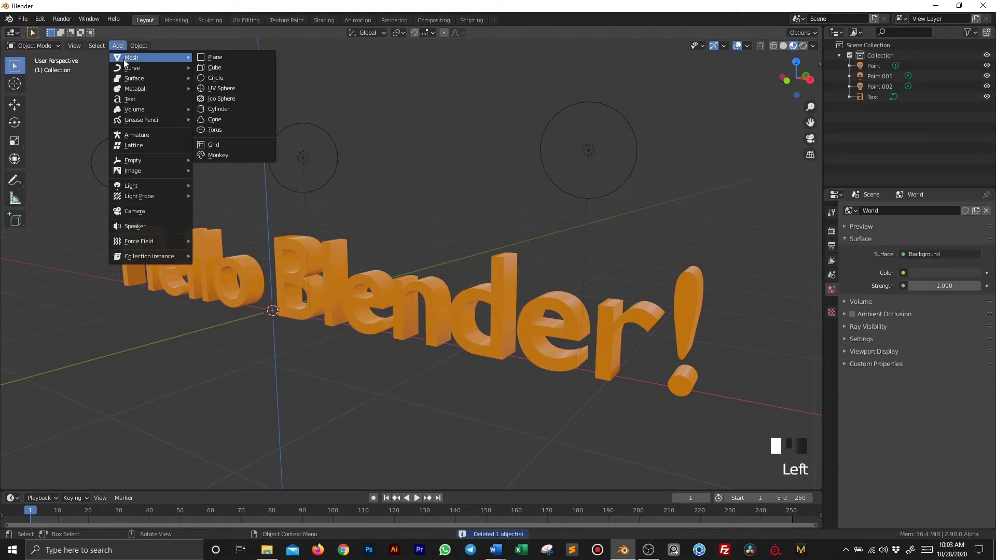
left_click(222, 58)
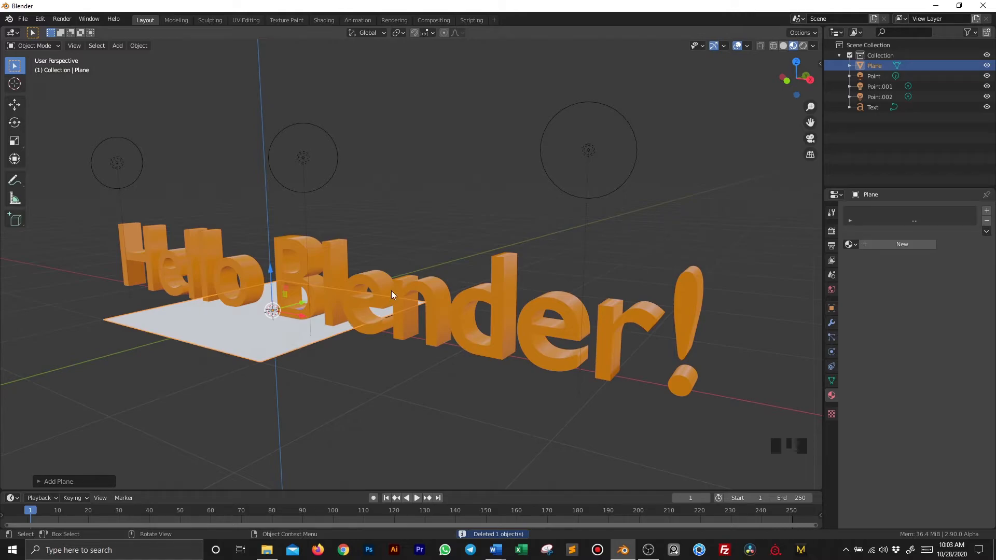
middle_click_drag(425, 247, 422, 256)
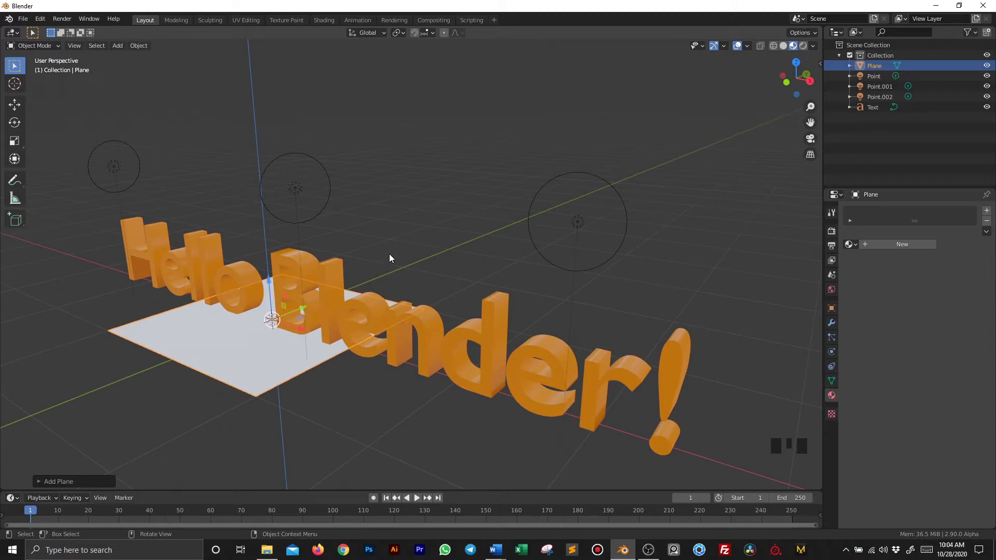
left_click(237, 338)
left_click(204, 354)
scroll(230, 337, "down", 1)
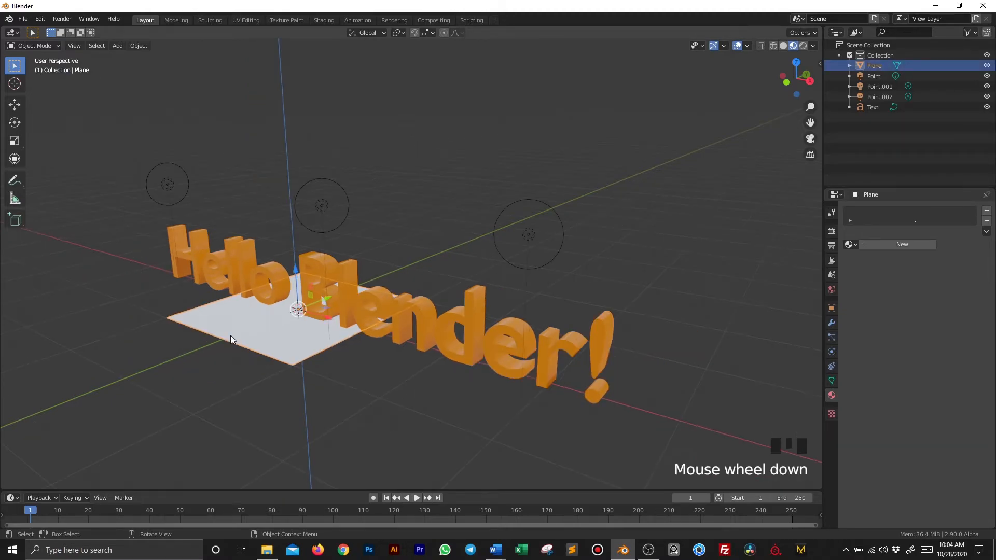
middle_click_drag(231, 335, 229, 340)
key("s")
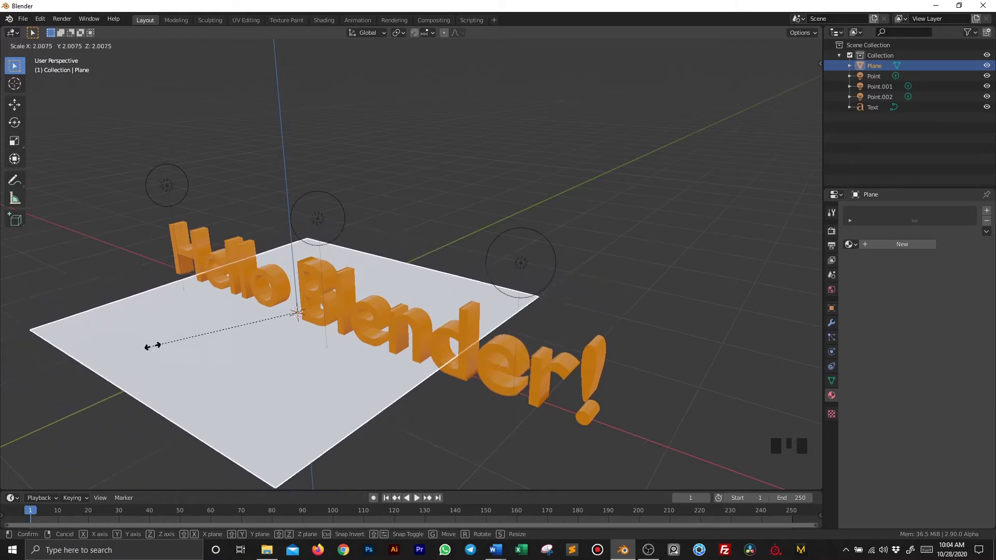
right_click(163, 351)
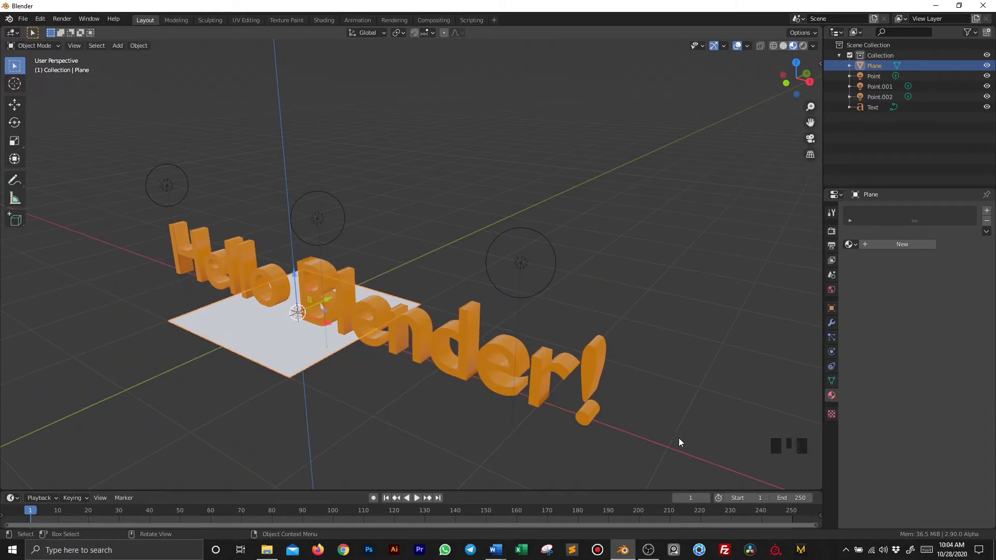
key("s")
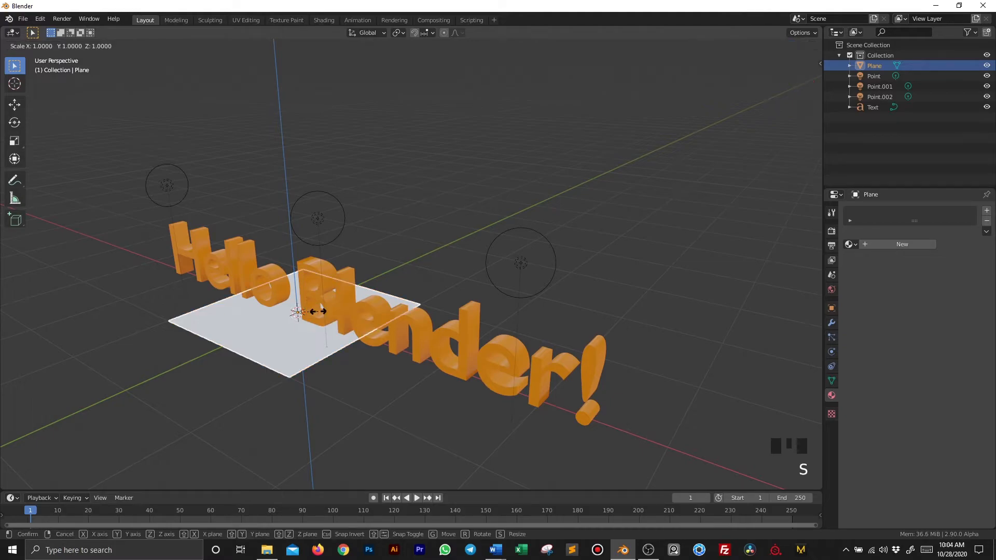
key("x")
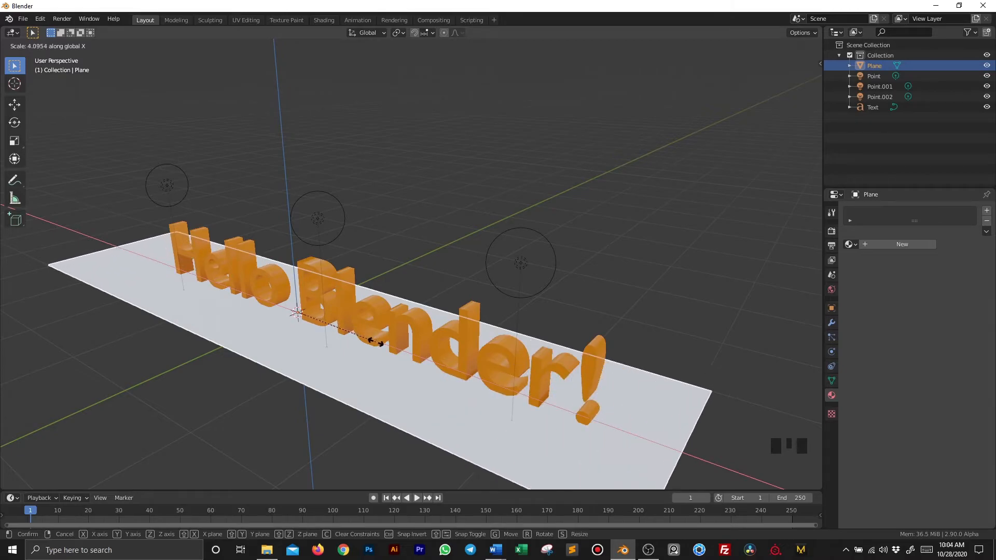
right_click(389, 328)
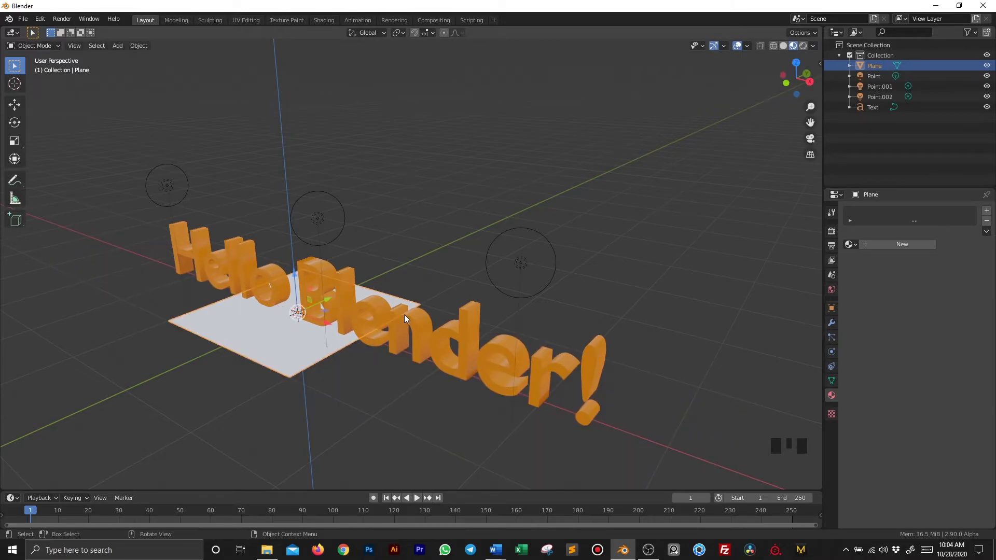
Enable the Scale object gizmo in the viewport in addition to the Move gizmo.
left_click(741, 46)
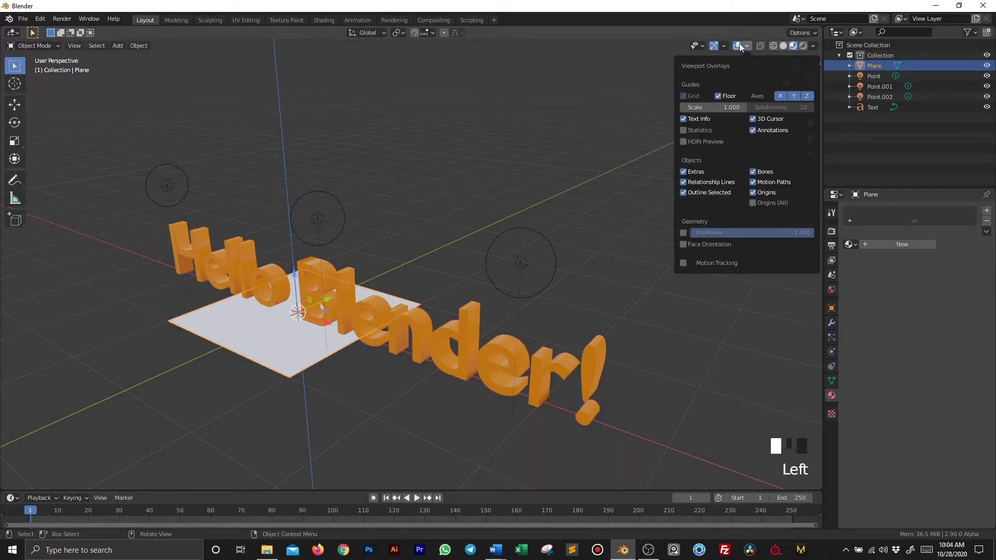
left_click(726, 45)
left_click(727, 44)
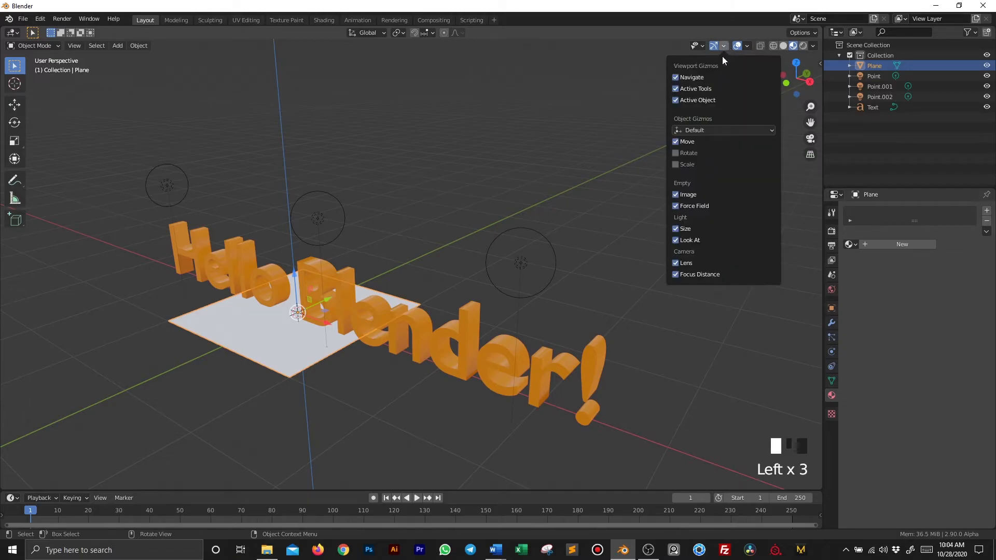
Stretch the plane along the X axis until it runs beneath the whole "Hello Blender!" text.
scroll(261, 344, "up", 3)
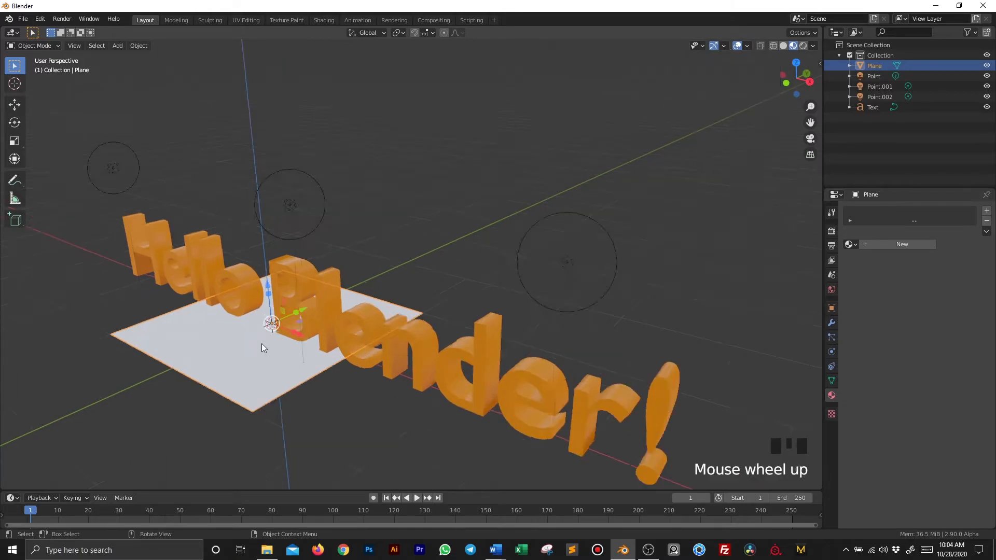
scroll(213, 366, "up", 1)
middle_click_drag(213, 366, 236, 365)
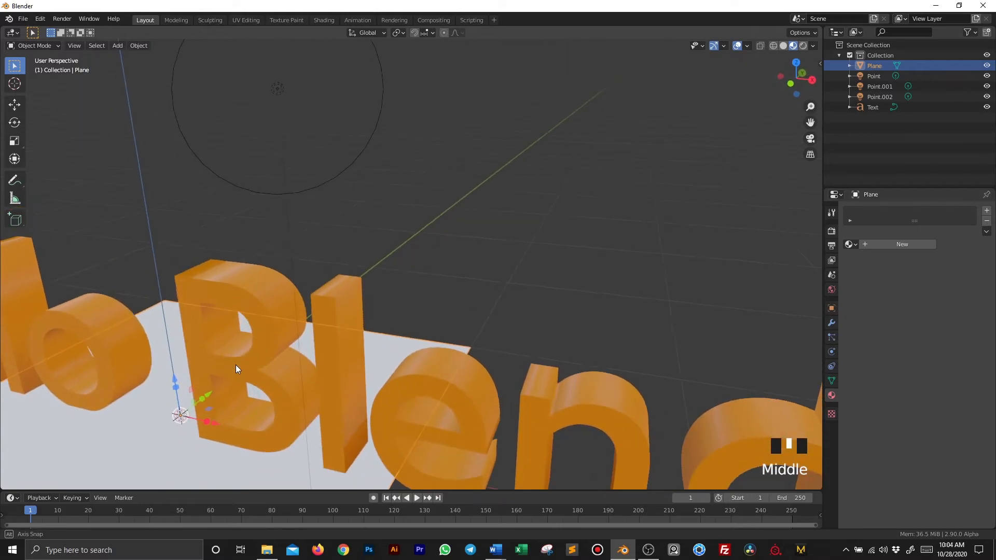
left_click_drag(216, 424, 214, 422)
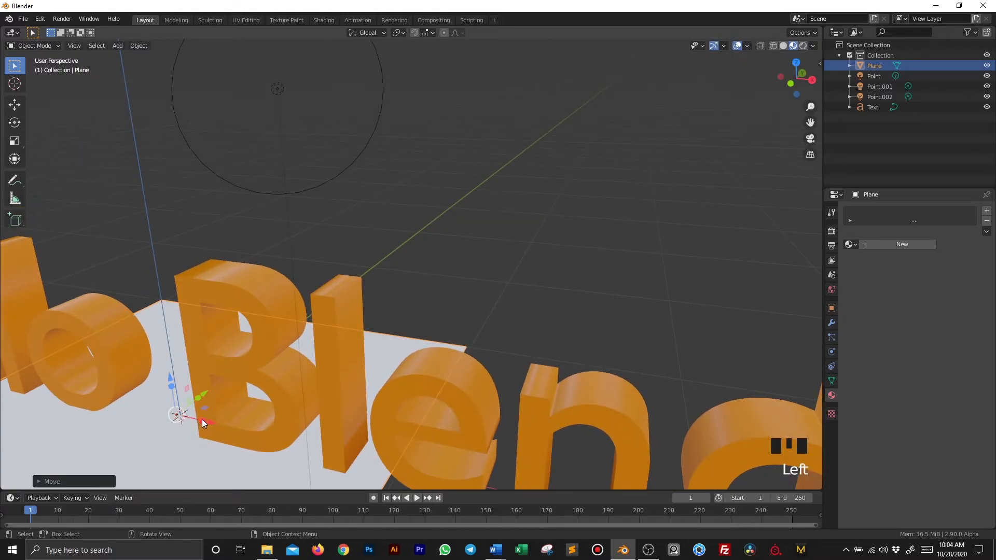
scroll(201, 419, "down", 3)
mouse_move(320, 346)
left_mouse_down()
mouse_move(396, 373)
mouse_move(332, 341)
left_mouse_up()
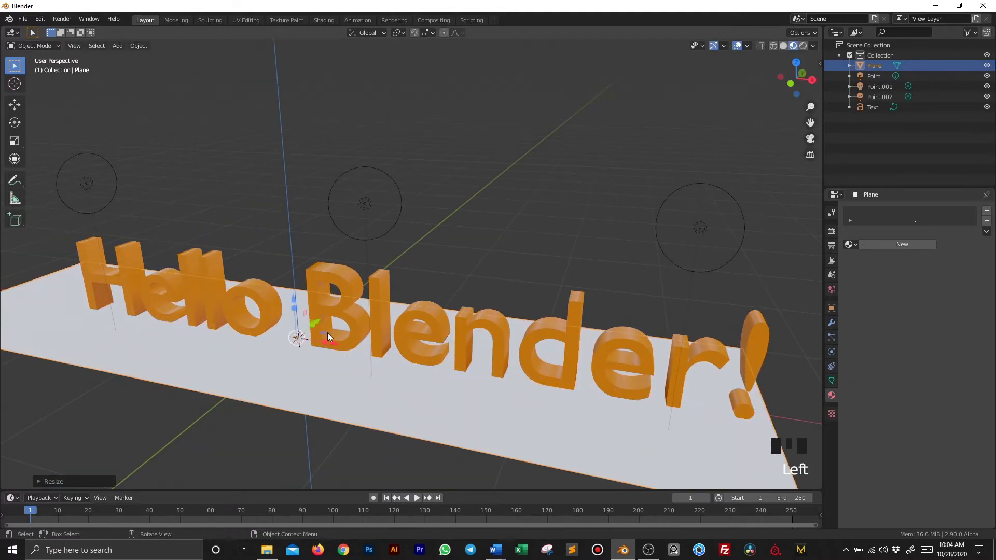
Widen the plane along the Y axis so it extends well in front of and behind the text.
middle_click_drag(306, 347, 294, 365)
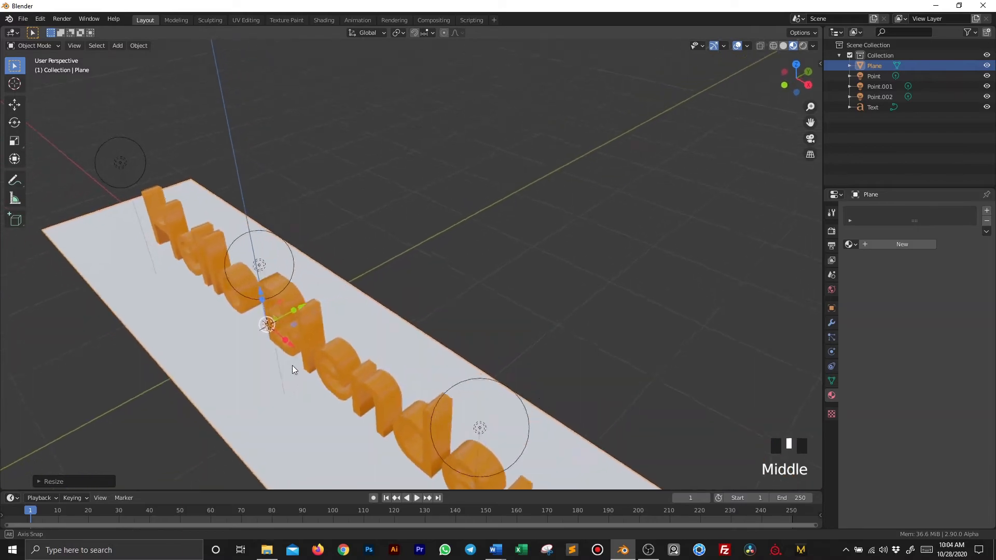
scroll(286, 362, "up", 2)
left_click_drag(229, 328, 275, 318)
scroll(275, 319, "down", 6)
Shift the plane along X to center it beneath the text and scale it up uniformly into a large floor.
middle_click_drag(275, 318, 319, 298)
scroll(322, 301, "up", 3)
left_click_drag(392, 322, 413, 331)
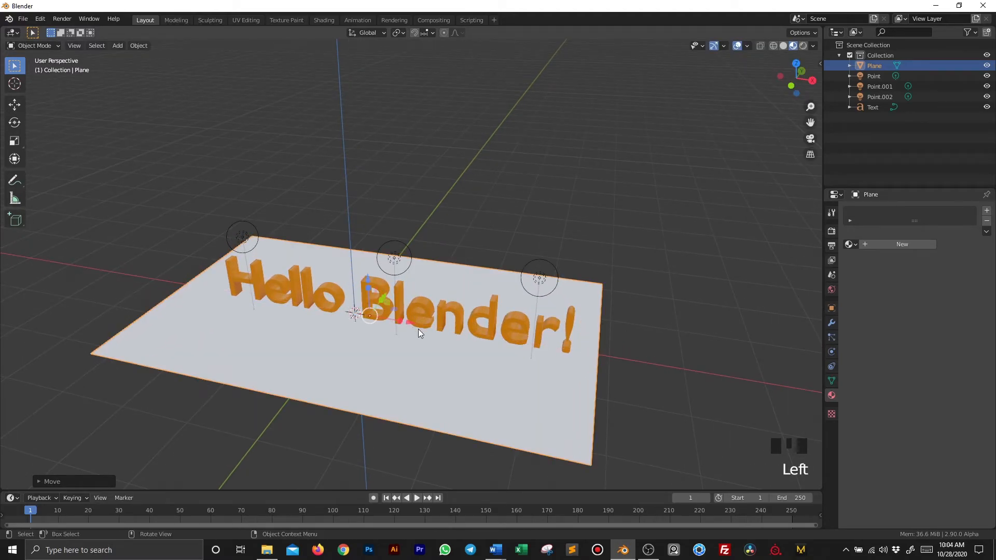
key("s")
left_click(456, 301)
middle_click_drag(457, 302, 422, 309)
scroll(422, 309, "up", 2)
mouse_move(440, 255)
middle_mouse_down()
mouse_move(442, 231)
mouse_move(437, 244)
middle_mouse_up()
scroll(441, 249, "down", 1)
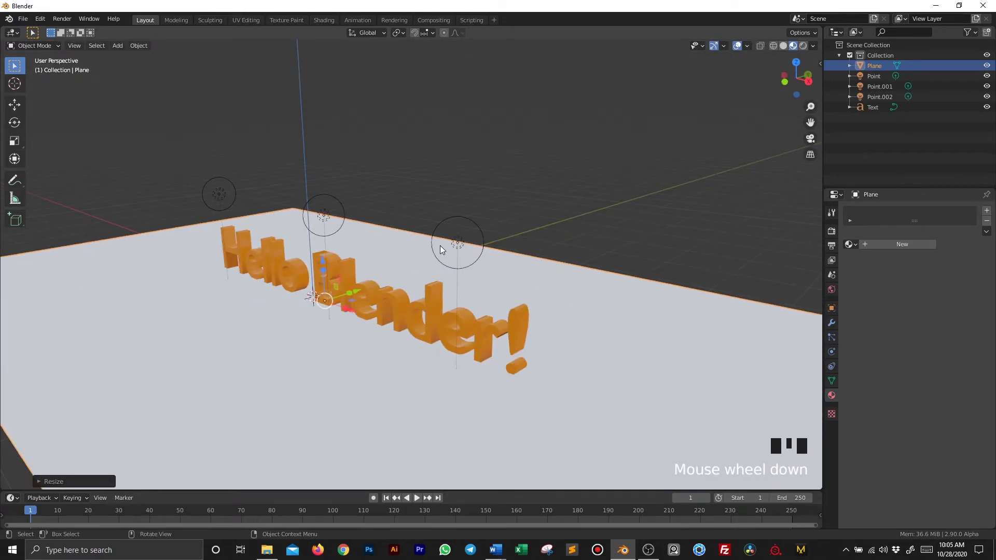
In rendered shading, create a new material for the plane and set its base color to a bright blue.
left_click(803, 46)
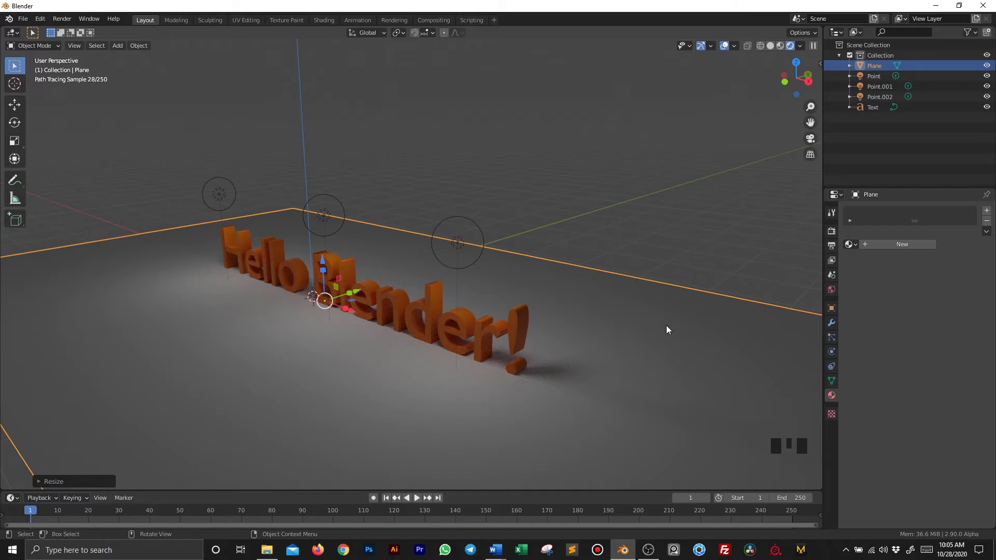
left_click(886, 245)
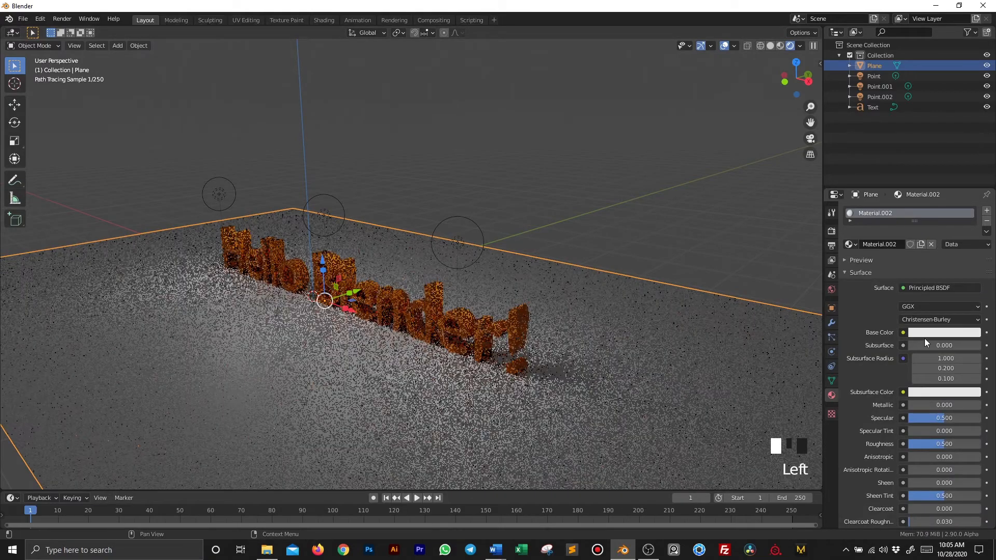
left_click(929, 332)
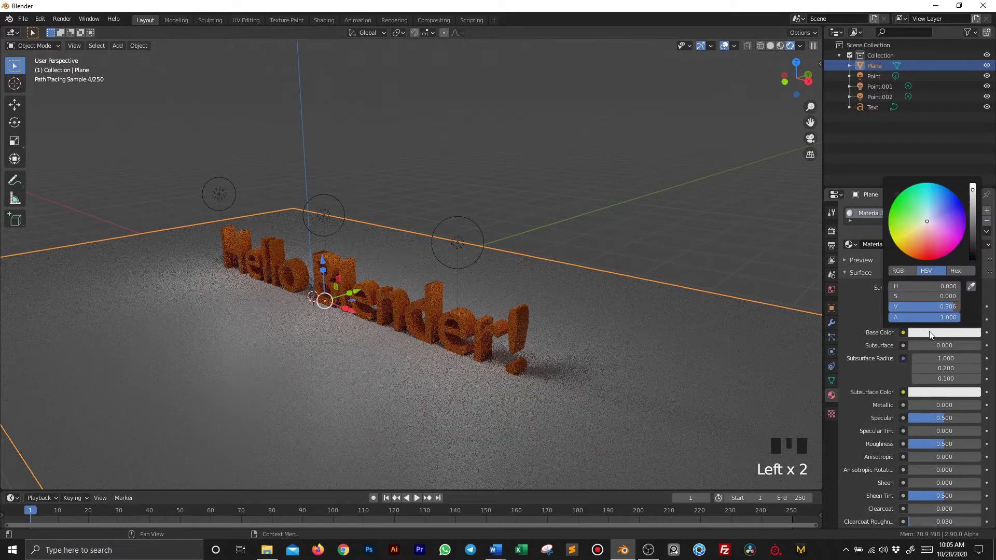
left_click_drag(925, 226, 941, 185)
middle_click_drag(444, 294, 447, 295)
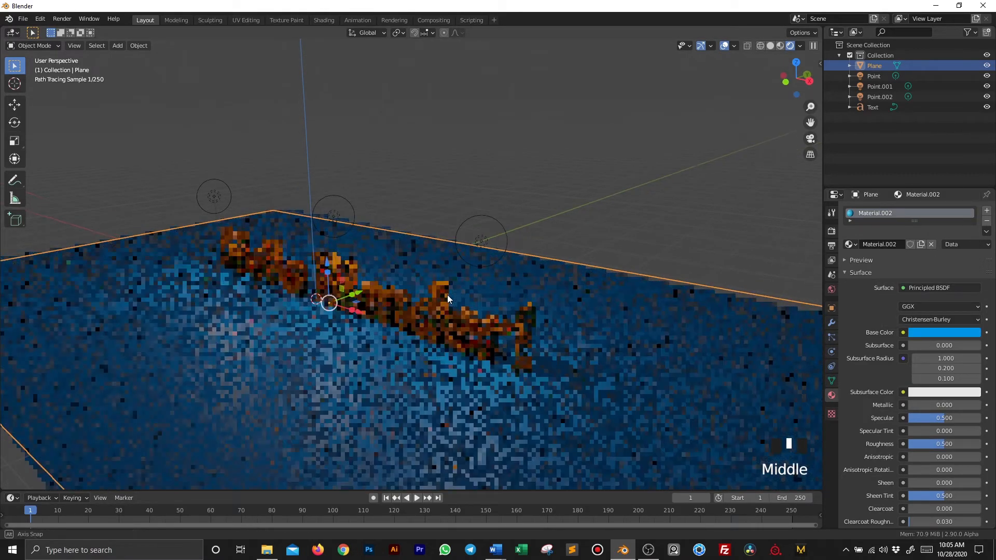
Lower the plane material's roughness to 0.131 and view the reflections on the floor.
left_click_drag(941, 444, 917, 444)
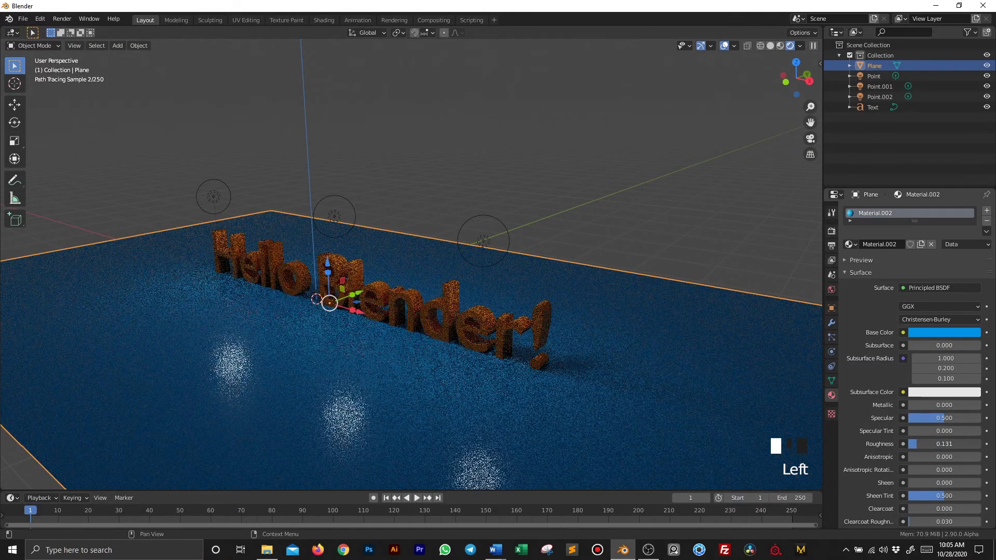
scroll(477, 400, "up", 2)
middle_click_drag(471, 401, 466, 388)
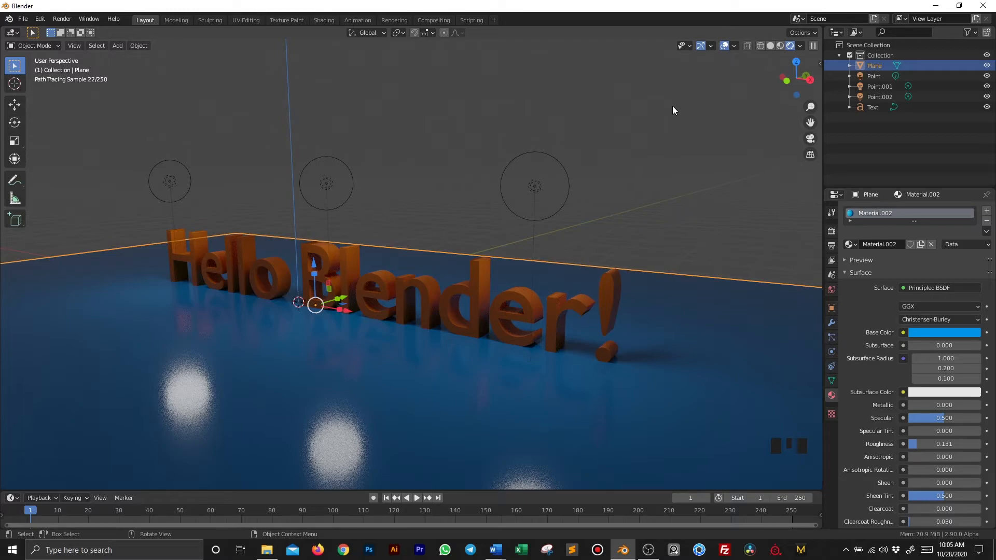
Deselect the plane and switch the viewport to solid shading.
left_click(658, 188)
key("alt+a")
left_click(770, 45)
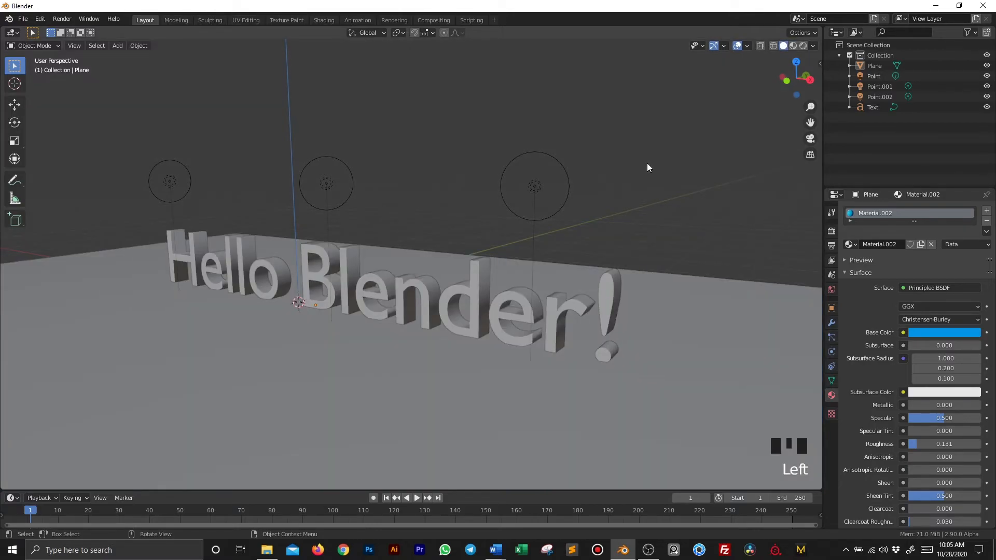
mouse_move(458, 201)
middle_mouse_down()
mouse_move(444, 160)
mouse_move(467, 216)
mouse_move(439, 202)
middle_mouse_up()
scroll(465, 215, "down", 3)
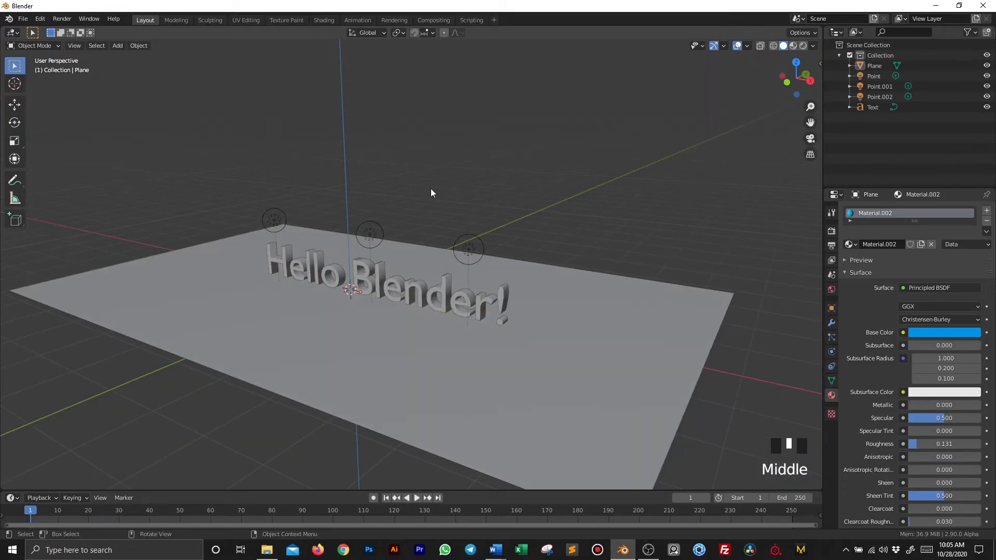
Add a camera at the world origin beside the text.
left_click(119, 47)
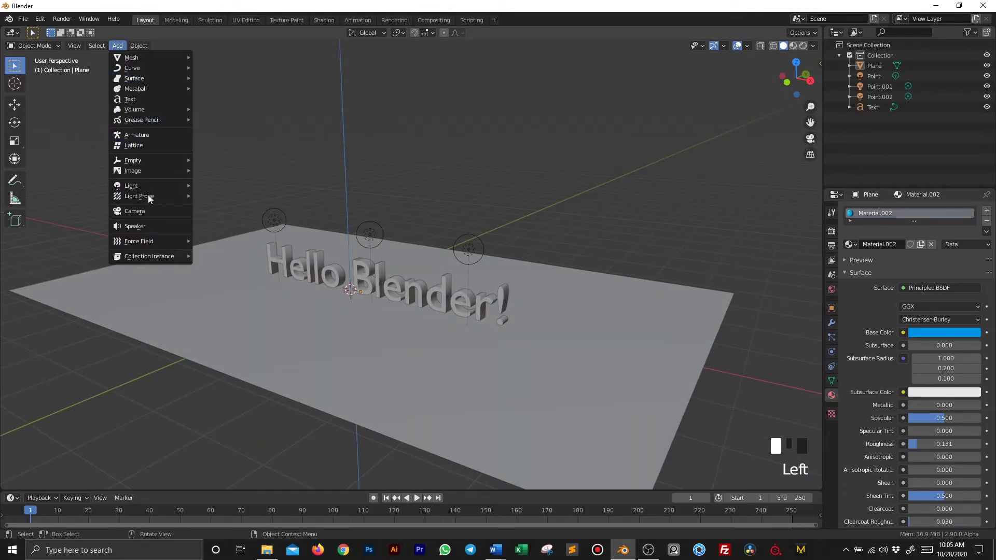
left_click(150, 212)
middle_click_drag(409, 265, 369, 244)
scroll(396, 260, "up", 4)
scroll(373, 254, "down", 2)
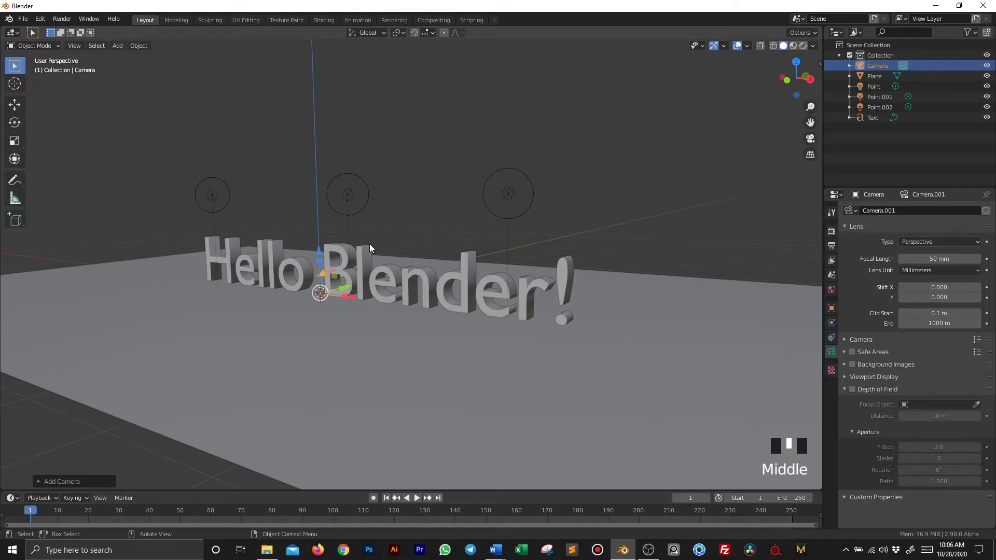
scroll(366, 243, "up", 1)
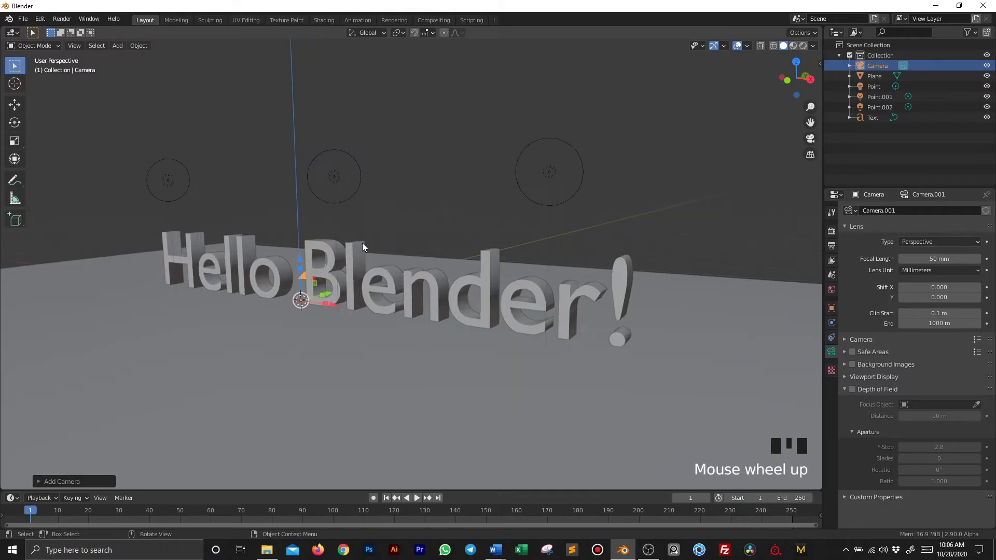
mouse_move(339, 254)
middle_mouse_down()
mouse_move(337, 271)
mouse_move(341, 237)
mouse_move(354, 265)
middle_mouse_up()
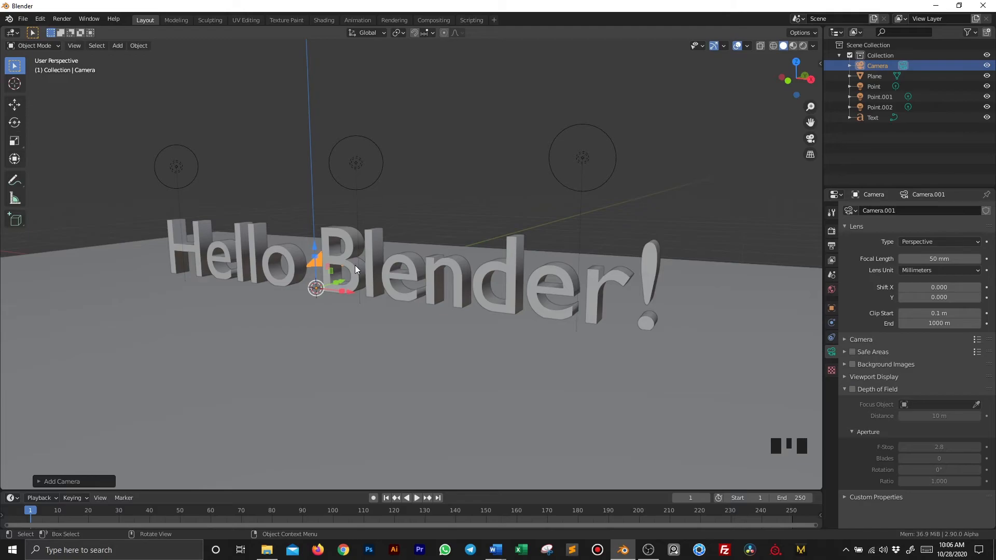
Align the new camera to the current view of the text and preview the framing in rendered shading.
key("ctrl+alt+KP_0")
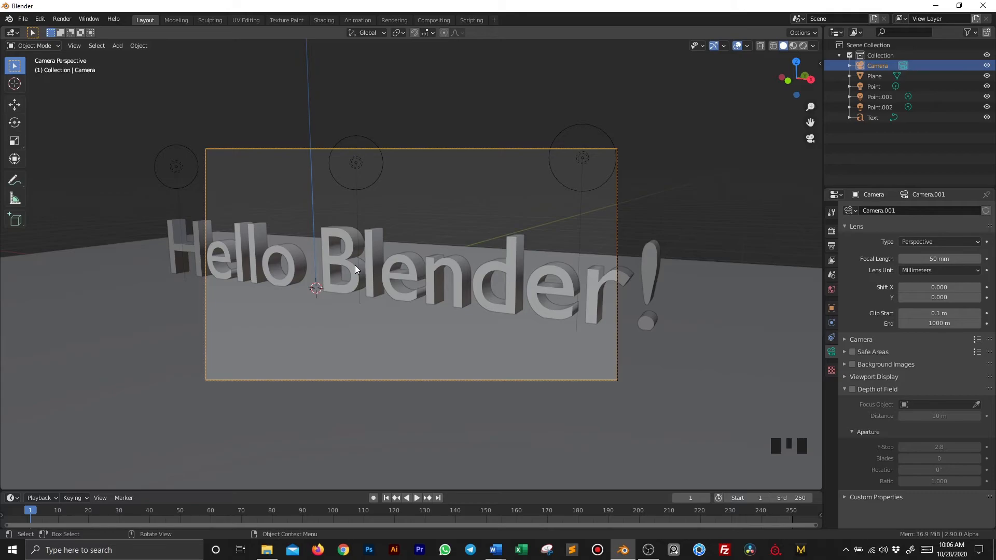
left_click(803, 45)
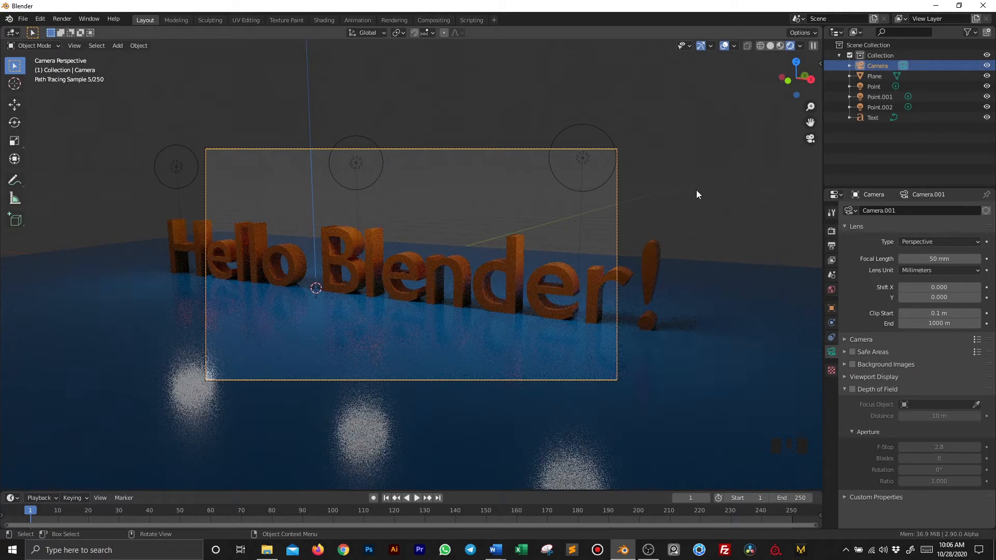
In solid shading, lock the camera to the view and move it back until the whole text fits inside the frame.
key("n")
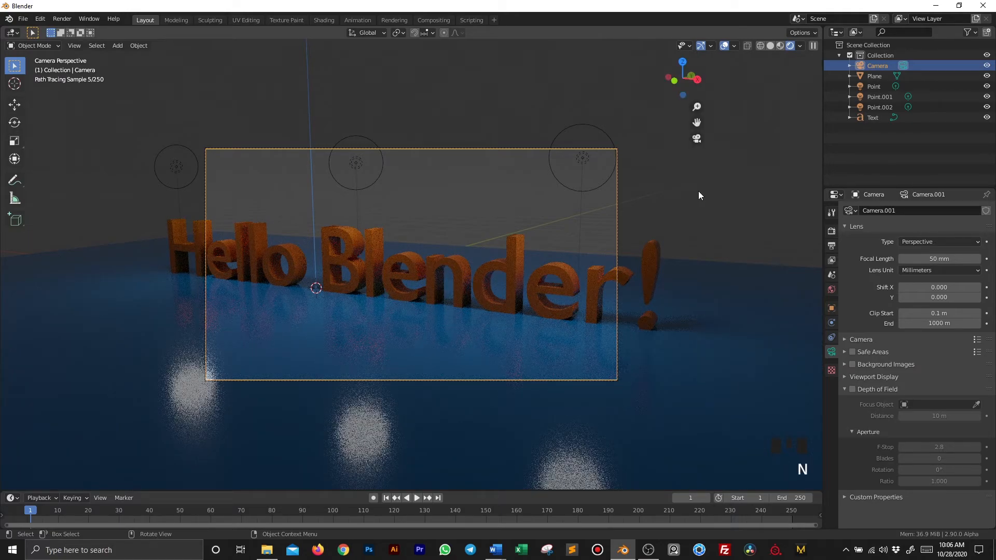
left_click(770, 45)
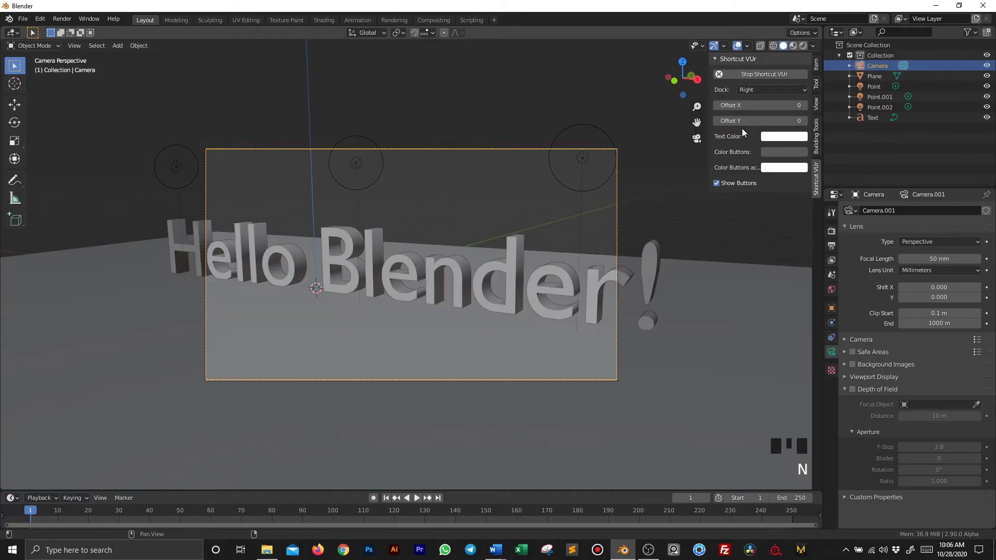
left_click(816, 104)
left_click(755, 187)
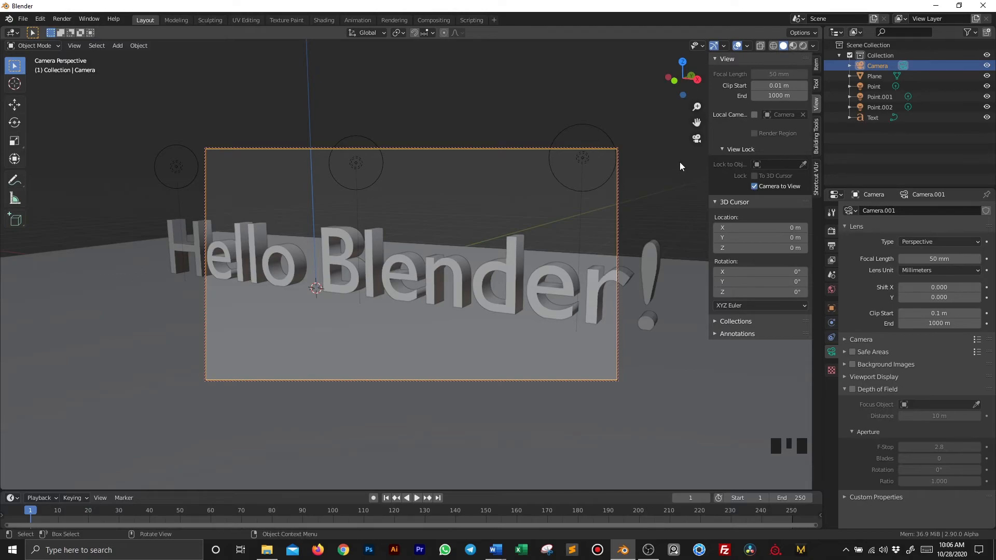
key("n")
scroll(450, 188, "down", 1)
scroll(448, 190, "up", 2)
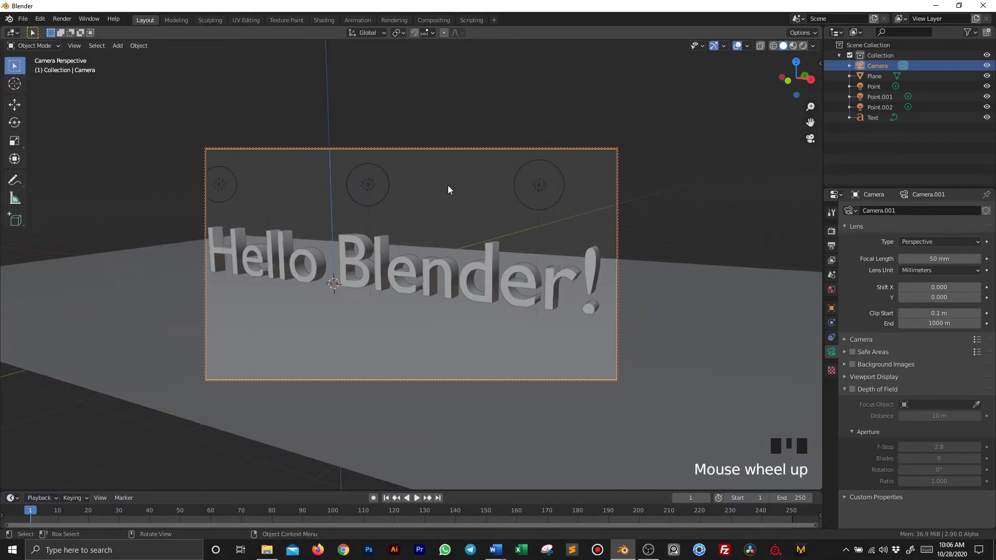
scroll(448, 189, "down", 1)
Unlock the camera from the view and shrink the camera frame in the viewport without moving the camera.
key("n")
left_click(755, 186)
scroll(487, 226, "up", 2)
scroll(486, 222, "up", 3)
scroll(487, 222, "down", 5)
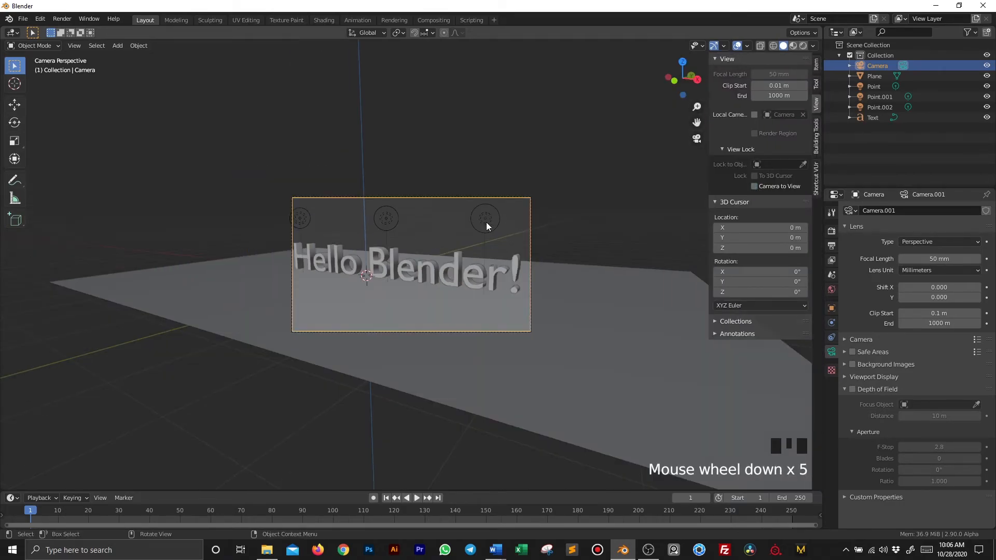
mouse_move(491, 222)
middle_mouse_down()
mouse_move(514, 192)
mouse_move(479, 220)
middle_mouse_up()
Lock the camera to the view again, return to the camera view and move the camera back to leave a margin around the text.
left_click(755, 186)
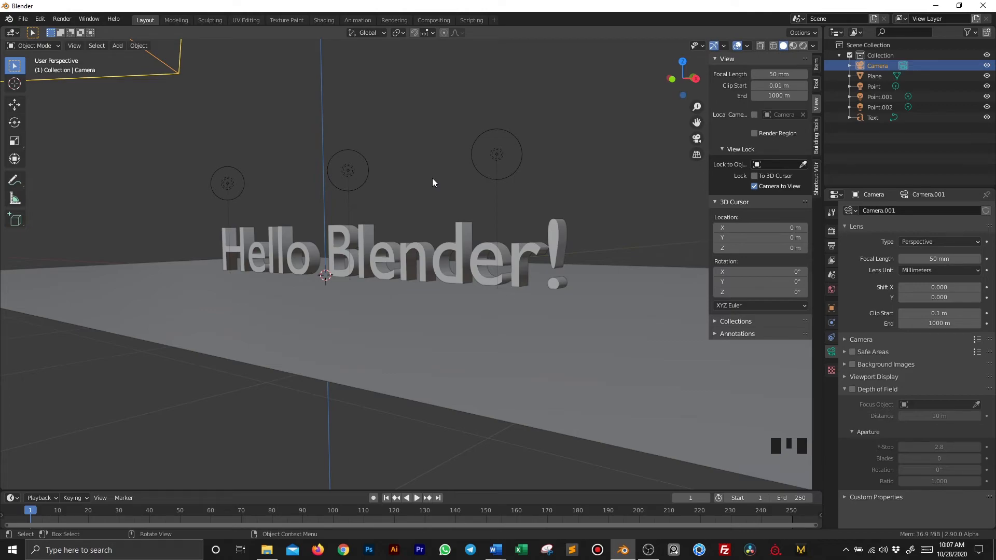
key("KP_0")
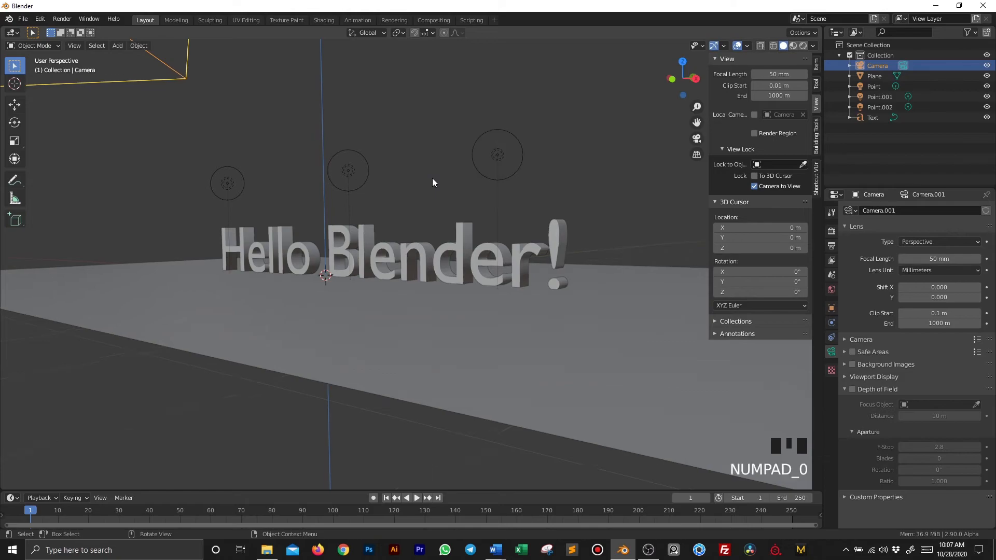
key("KP_0")
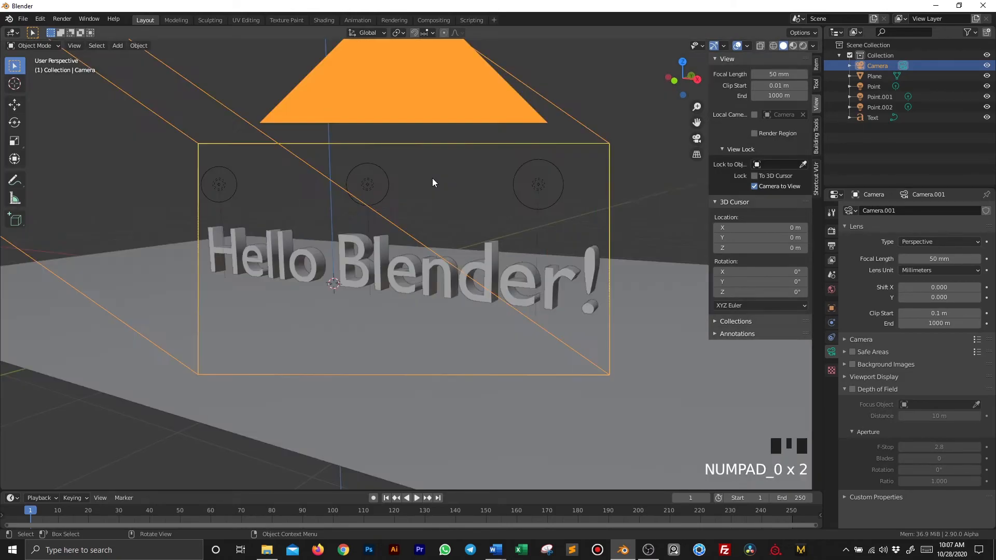
key("KP_0")
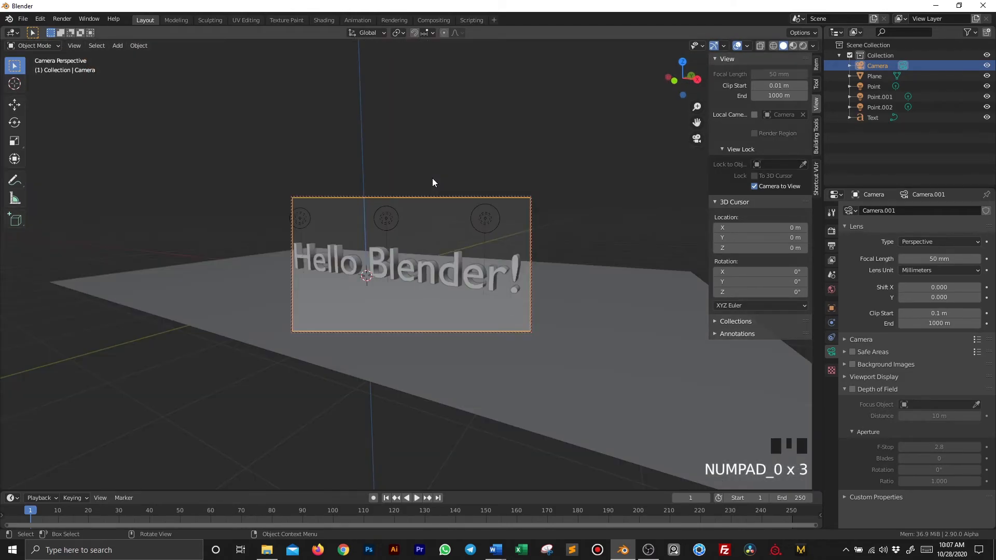
scroll(433, 180, "up", 3)
scroll(433, 180, "down", 1)
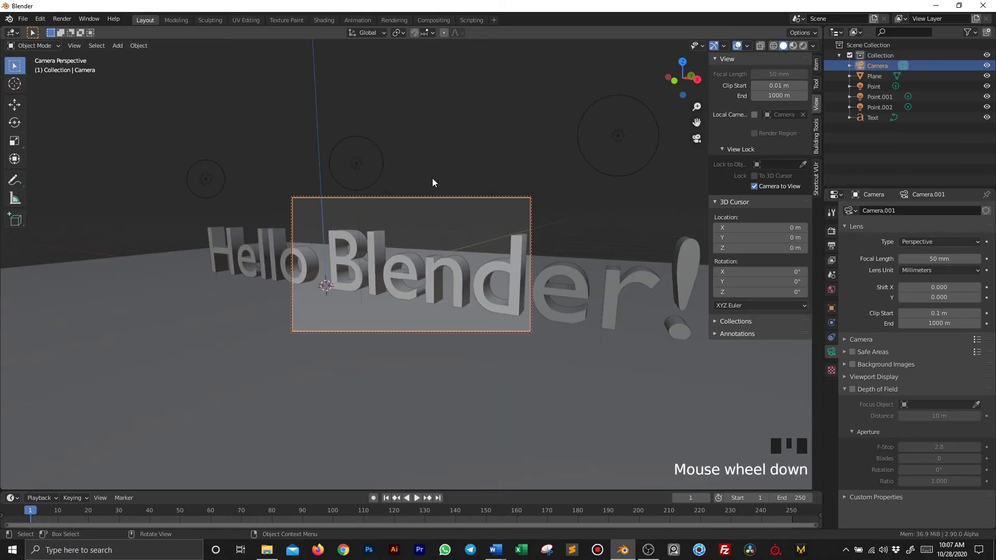
scroll(432, 179, "up", 6)
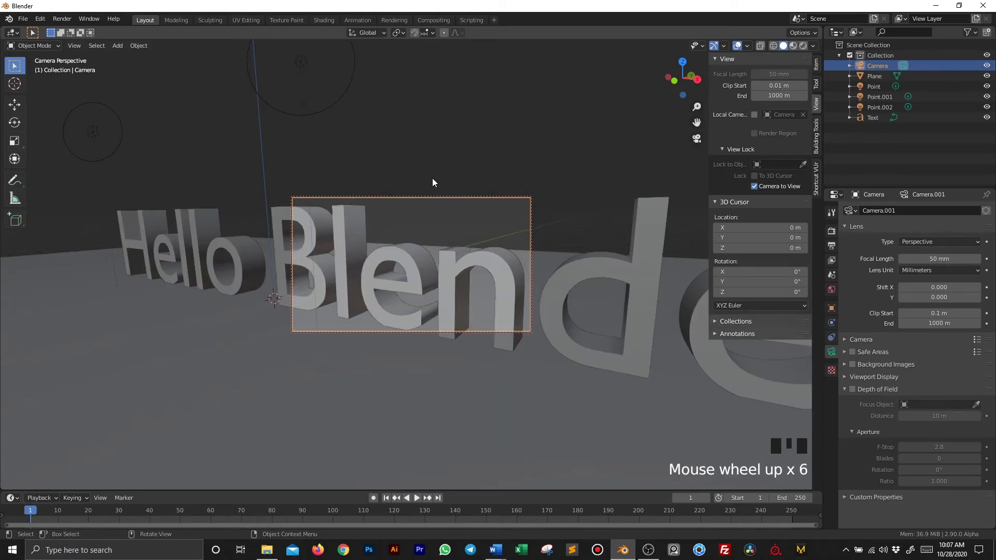
scroll(433, 179, "down", 3)
scroll(433, 182, "up", 1)
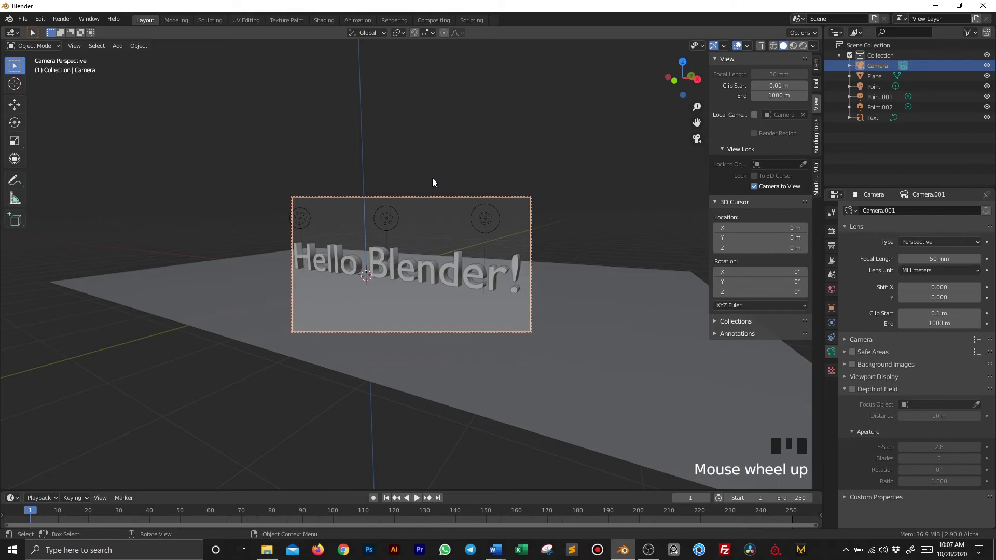
scroll(412, 214, "down", 1)
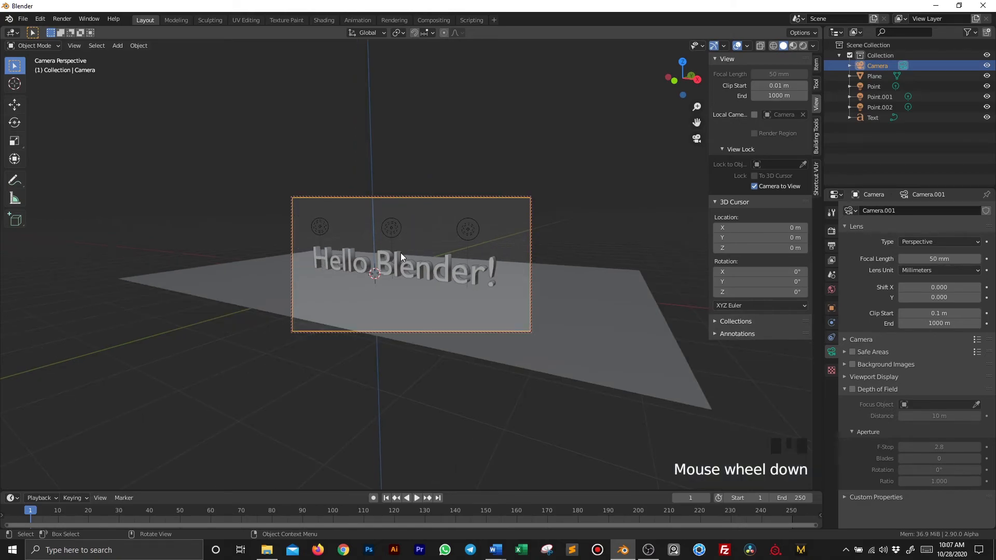
Scale the floor plane up until it extends far beyond the camera frame on all sides.
left_click(569, 282)
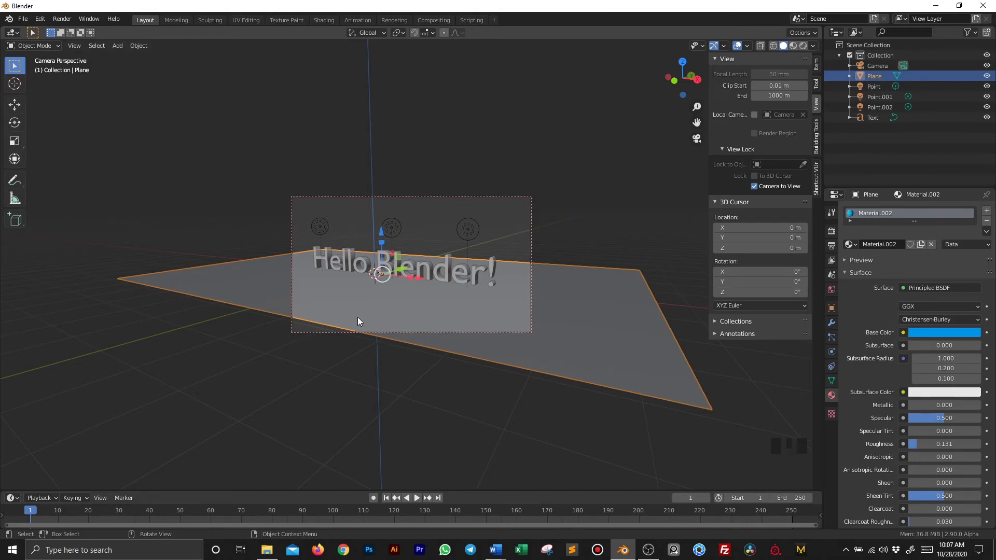
key("s")
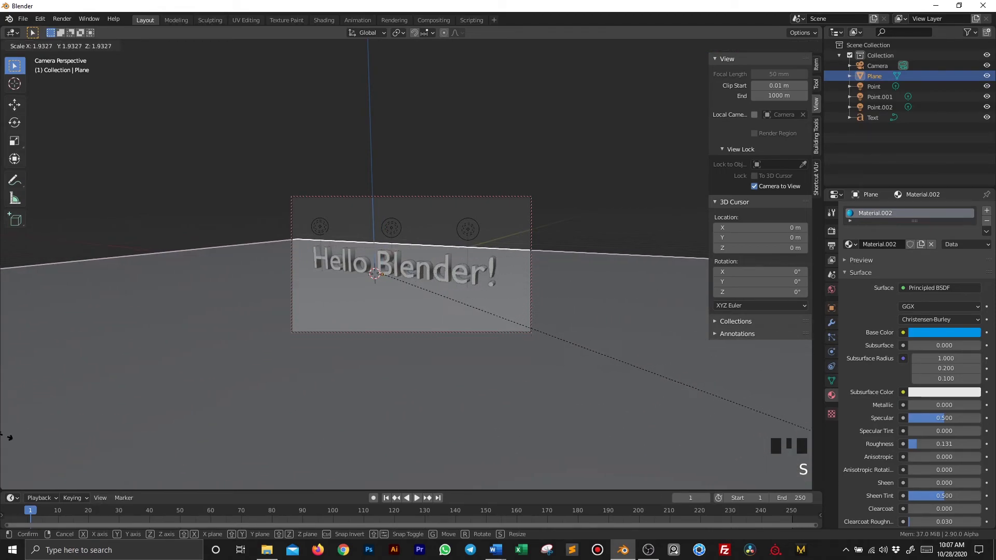
left_click(480, 114)
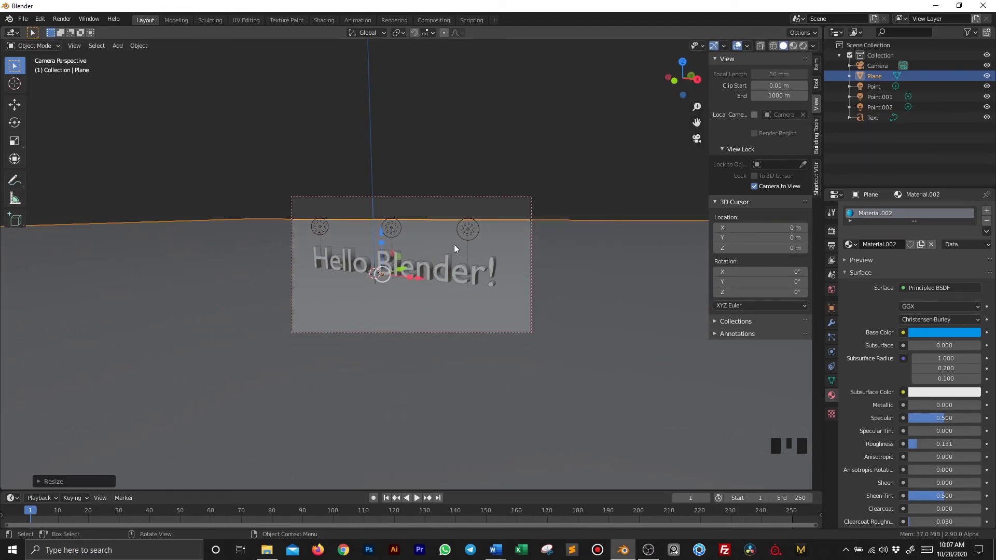
key("s")
right_click(96, 236)
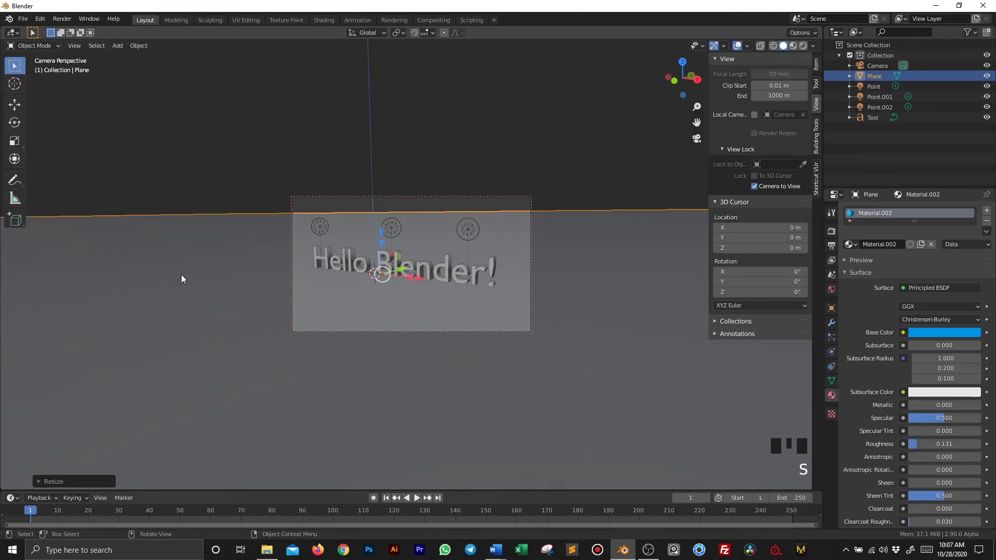
Raise the camera angle so that the floor fills the entire frame behind the text.
middle_click_drag(337, 212, 350, 230)
scroll(352, 228, "up", 1)
scroll(351, 228, "down", 1)
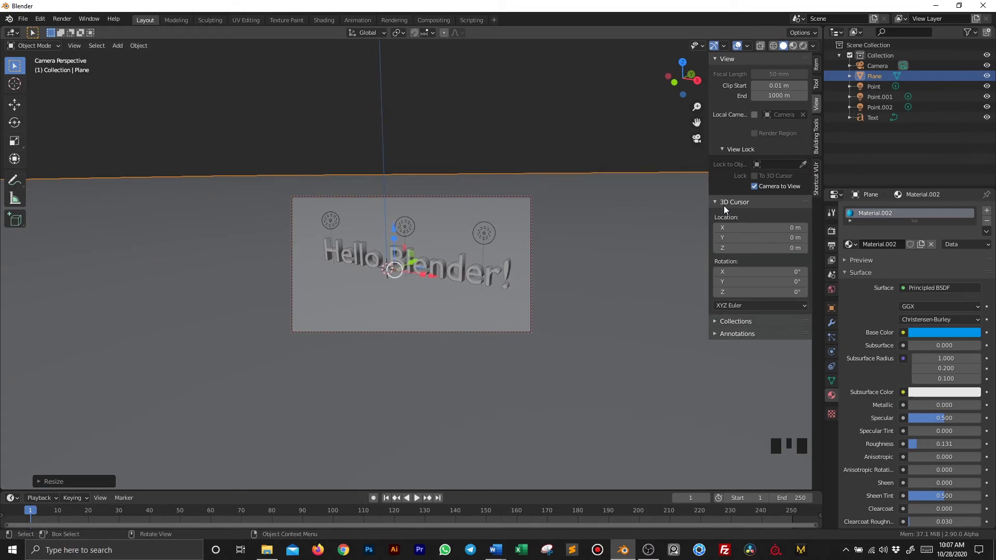
Enlarge the camera frame in the viewport with the camera lock temporarily off, and preview the shot in rendered shading.
left_click(754, 185)
scroll(421, 202, "up", 4)
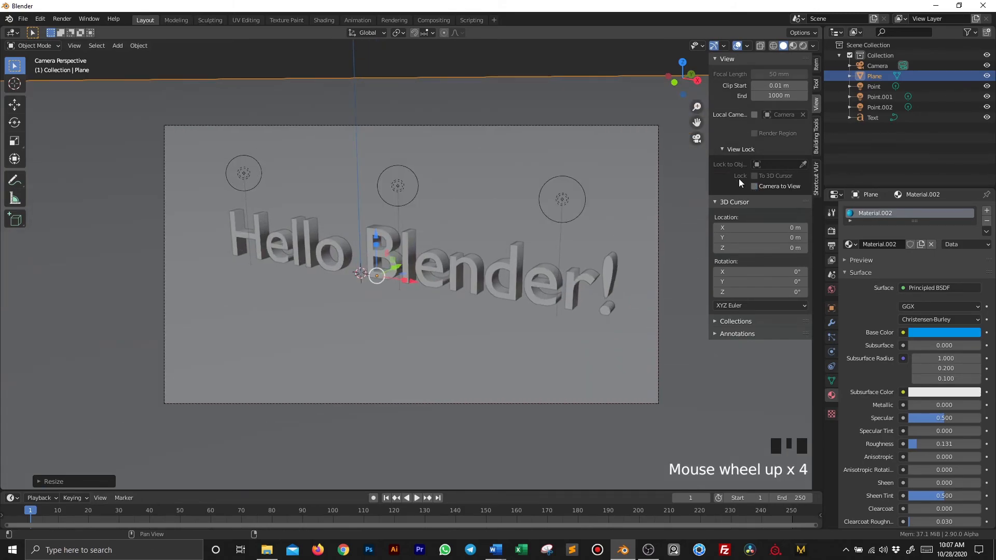
left_click(754, 188)
key("n")
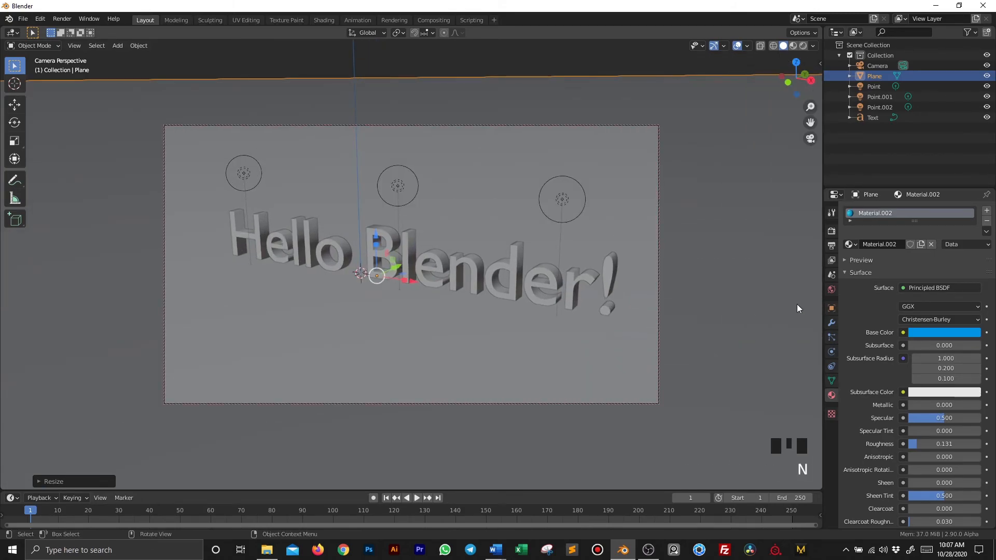
left_click(802, 46)
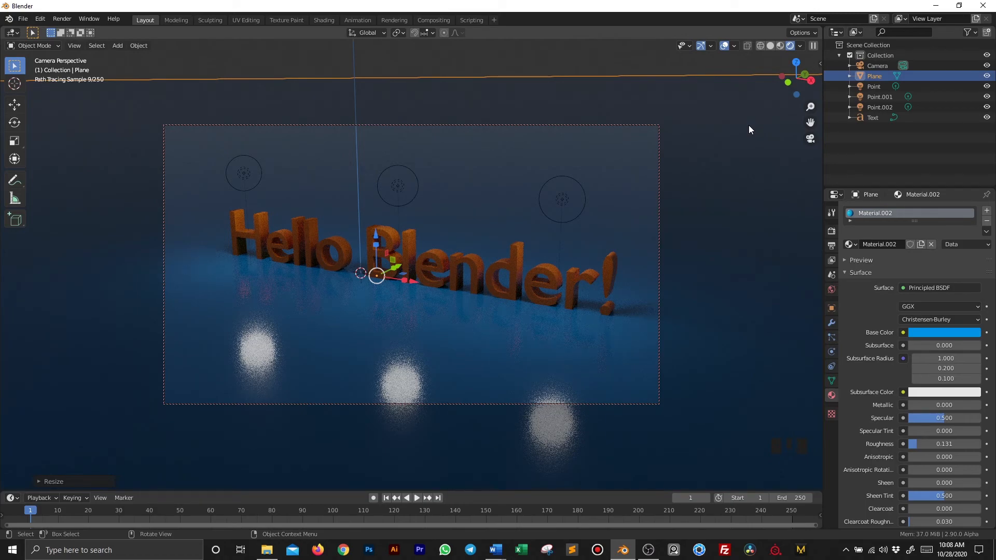
Return the viewport to solid shading and set the Cycles render samples to 350.
left_click(830, 231)
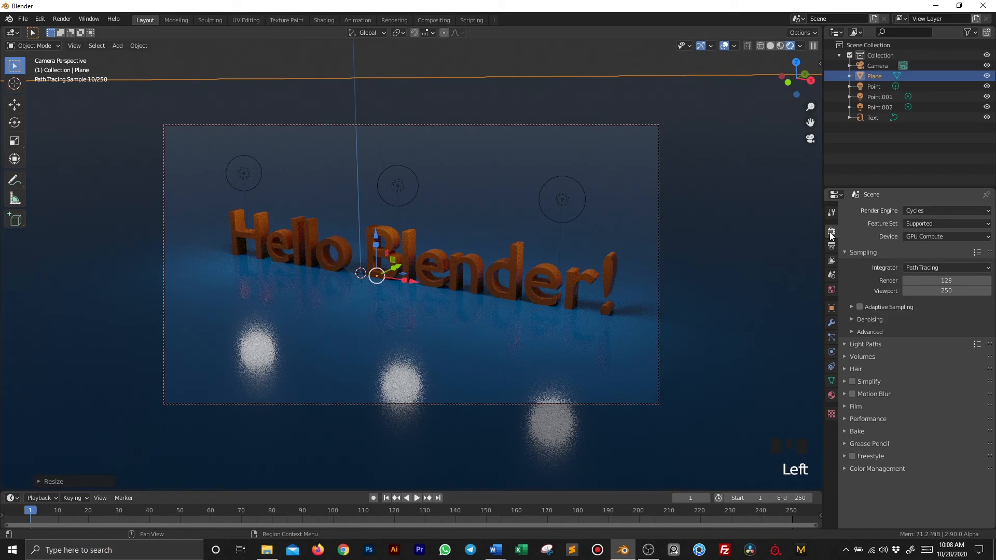
left_click(771, 45)
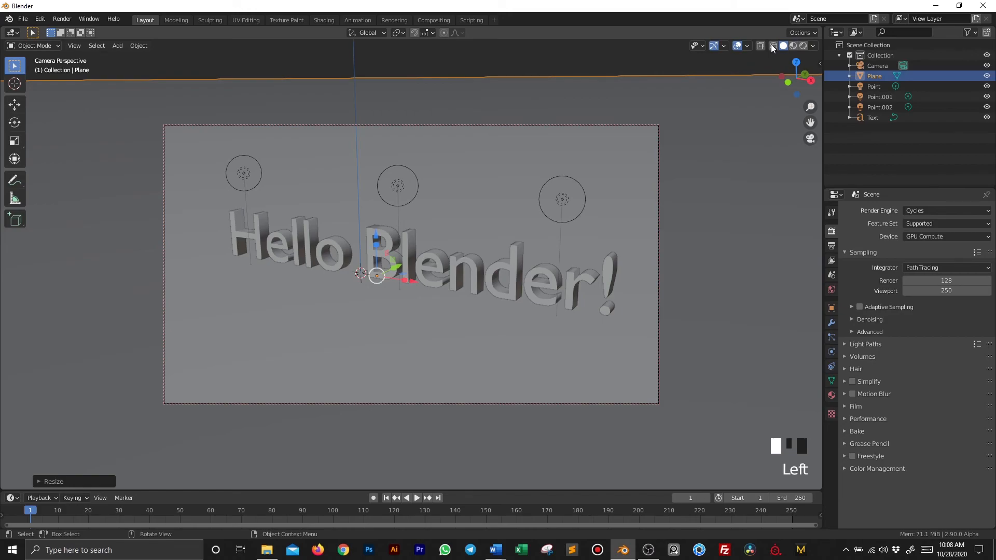
double_click(946, 280)
type("350")
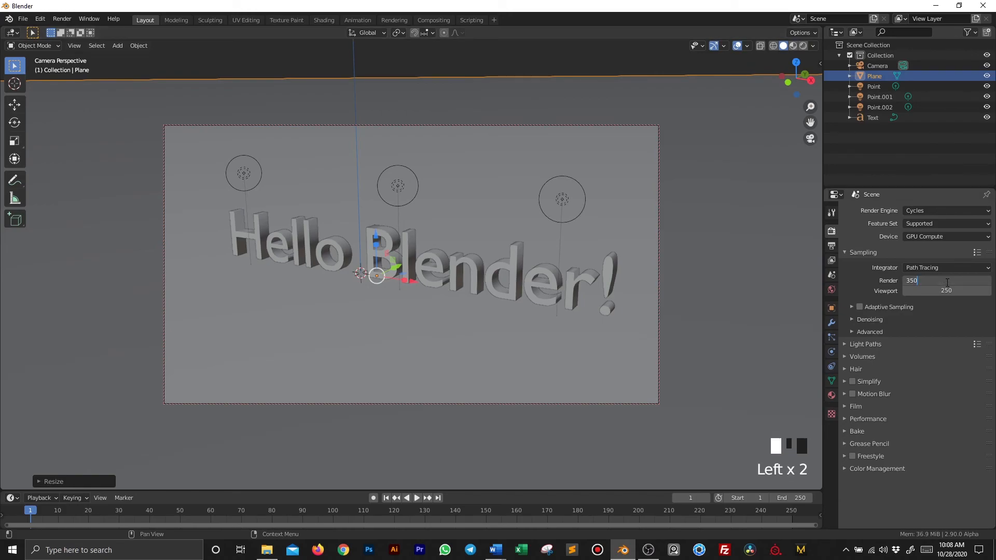
key("Return")
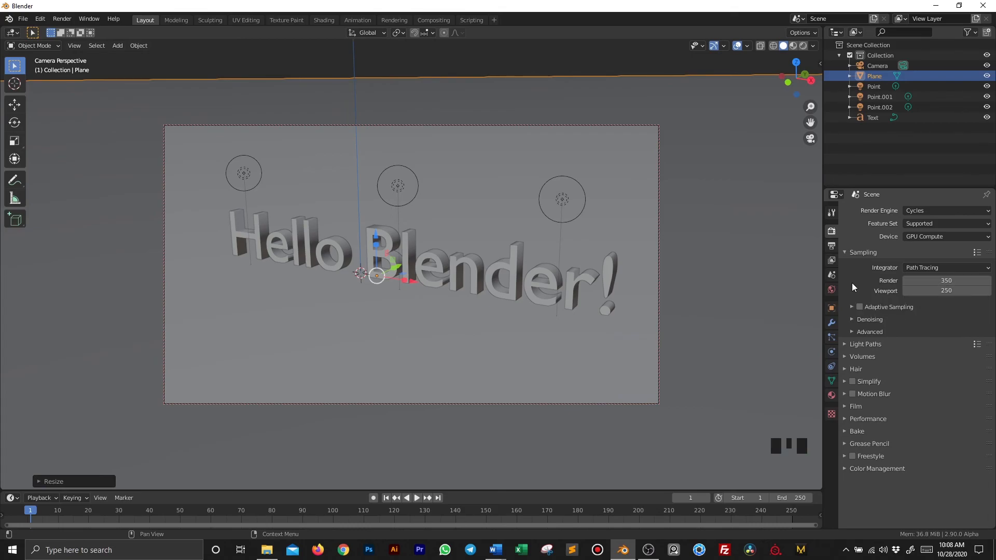
Render the still image from the camera and fit the whole result in the render window.
left_click(62, 19)
left_click(76, 31)
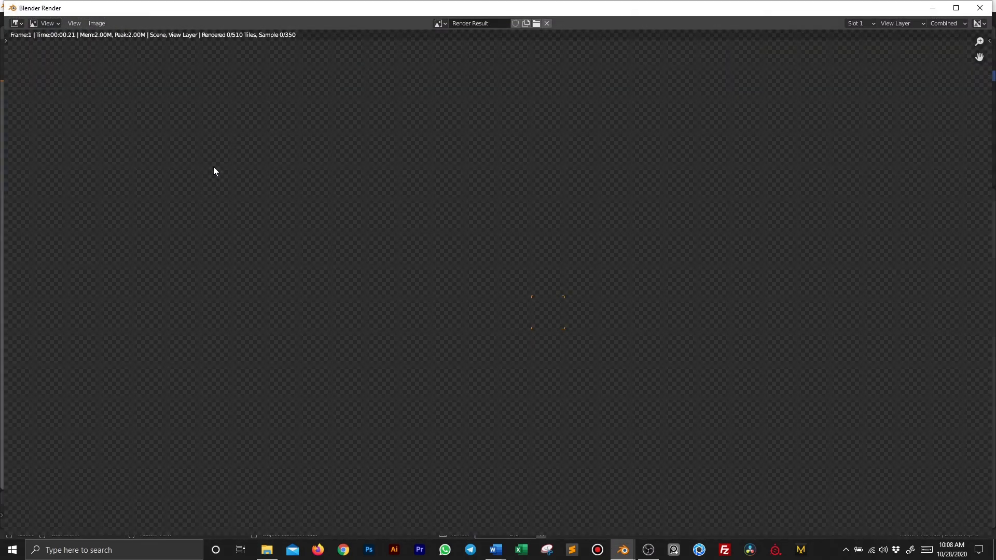
scroll(213, 166, "down", 2)
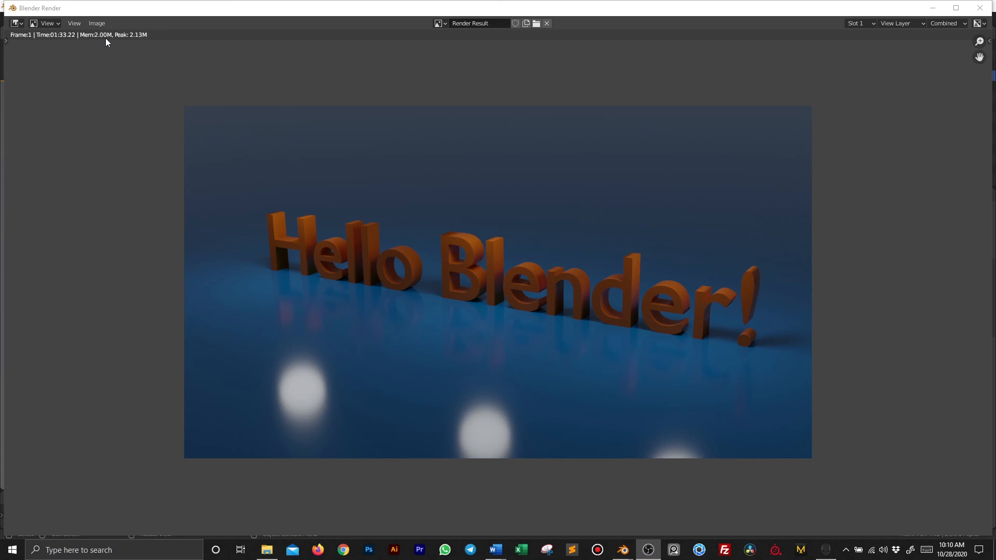
Save the rendered image as a PNG file named "Hello Blender!".
left_click(96, 24)
left_click(125, 95)
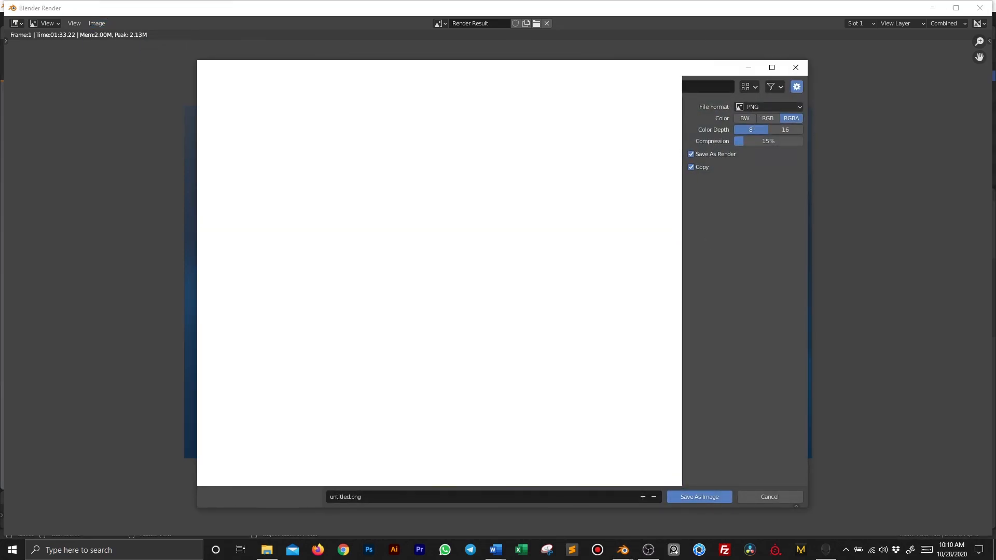
left_click(417, 497)
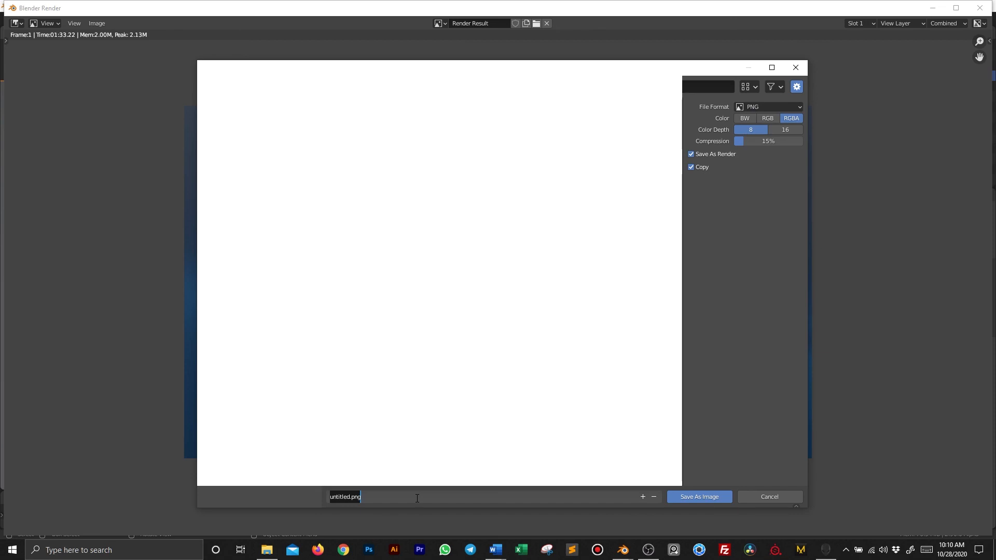
type("hello Blender")
key("Home")
key("Delete")
type("H")
key("End")
type("!")
left_click(681, 496)
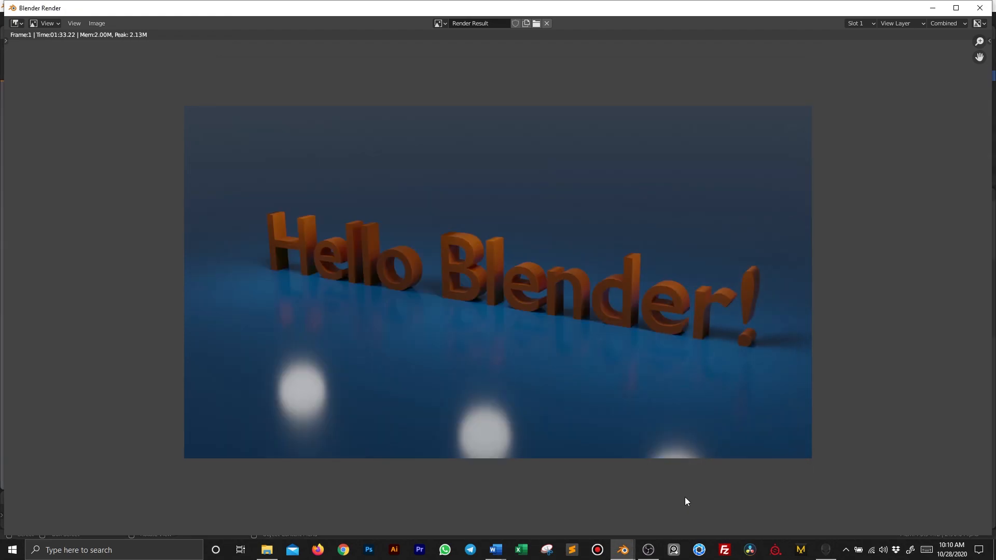
Minimize the render and main windows and open the saved "Hello Blender!" image from the desktop in Photos.
left_click(931, 5)
left_click(935, 5)
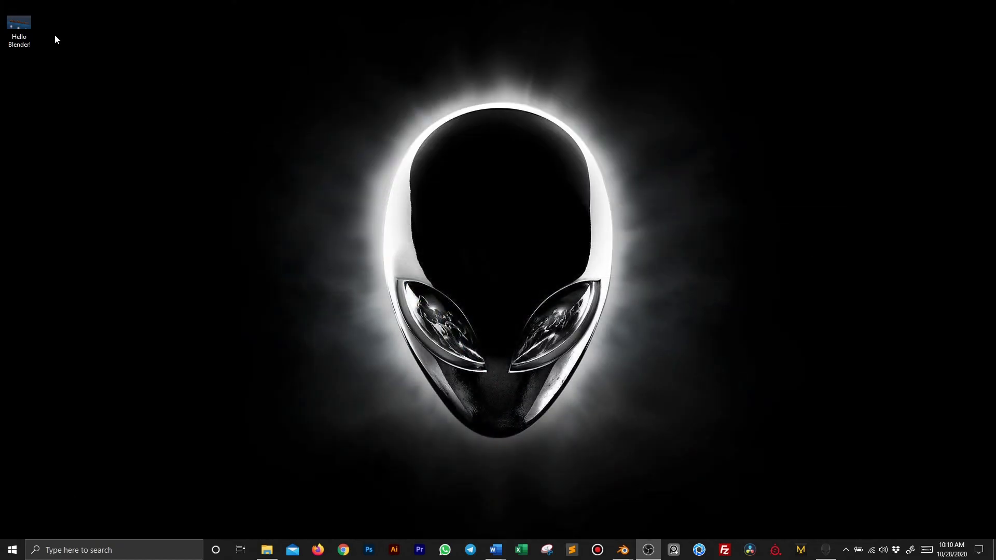
double_click(20, 24)
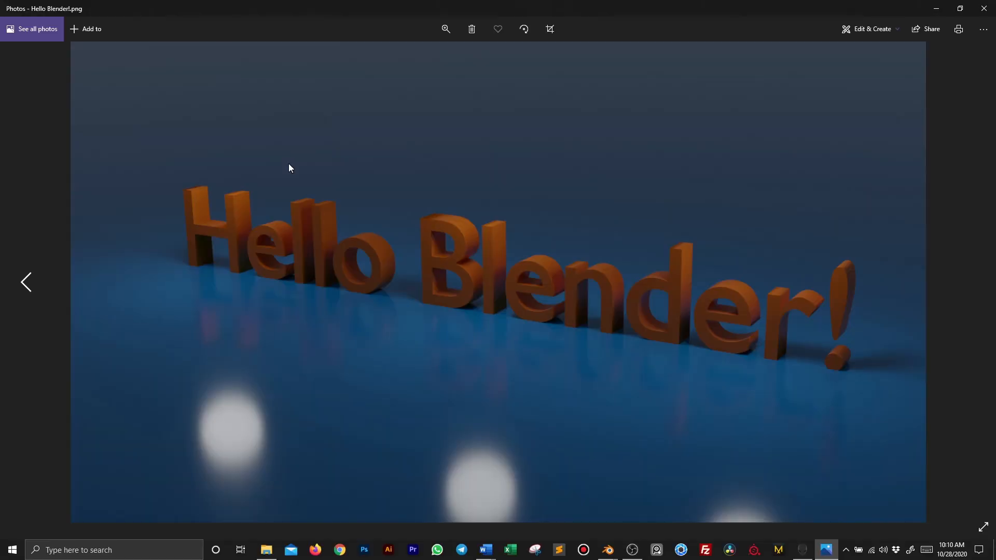